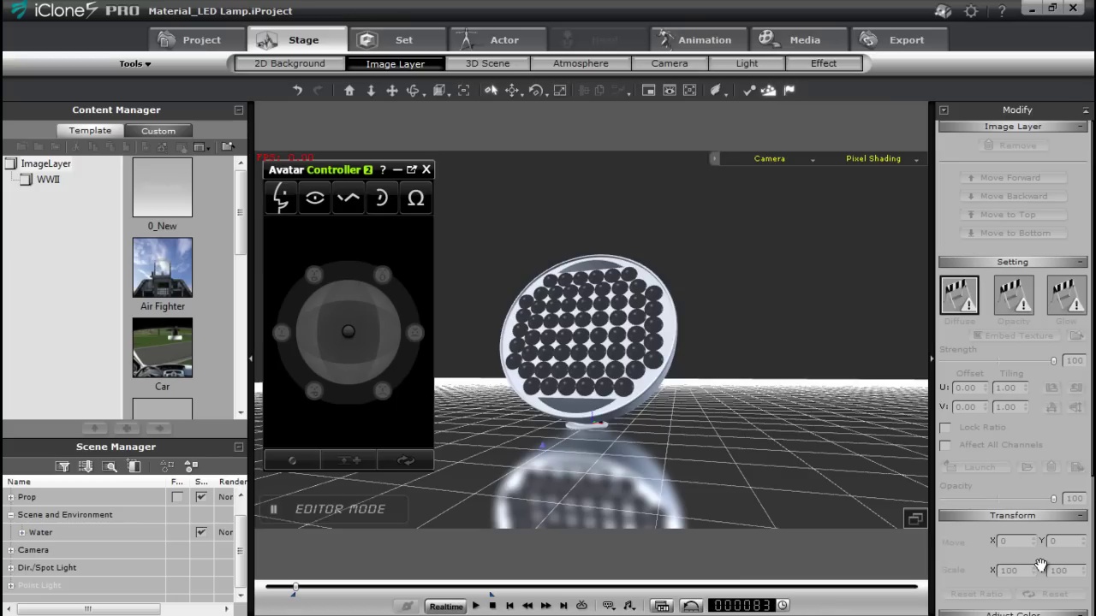
# Step: Browse the Avatar Toolkit Vol.2 project templates, ending in the 02_Puppet Source folder
pyautogui.click(206, 36)
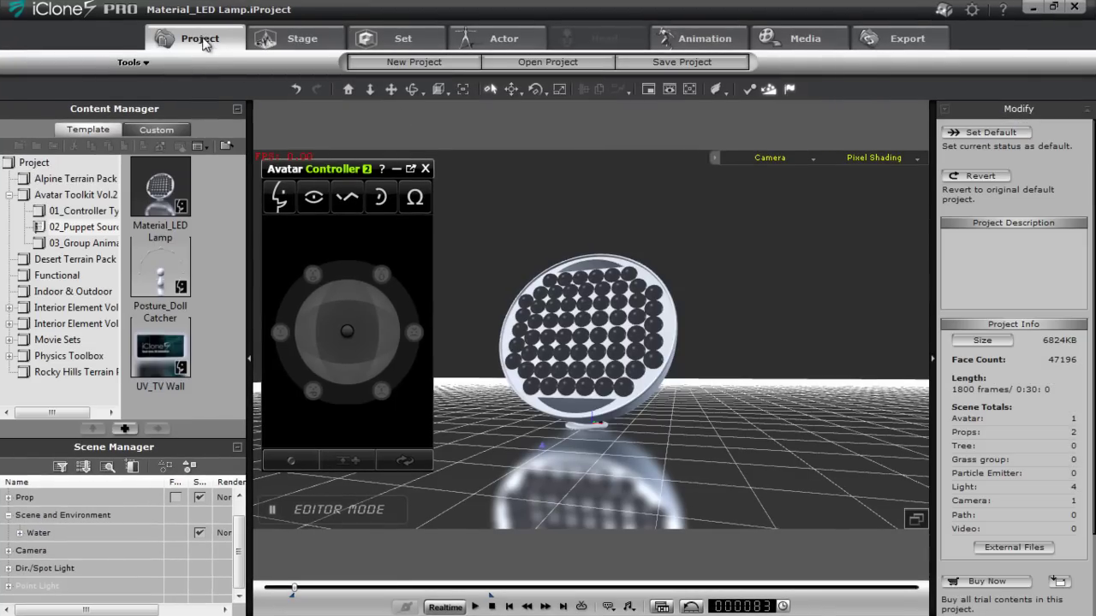
pyautogui.click(72, 196)
pyautogui.click(76, 211)
pyautogui.click(82, 226)
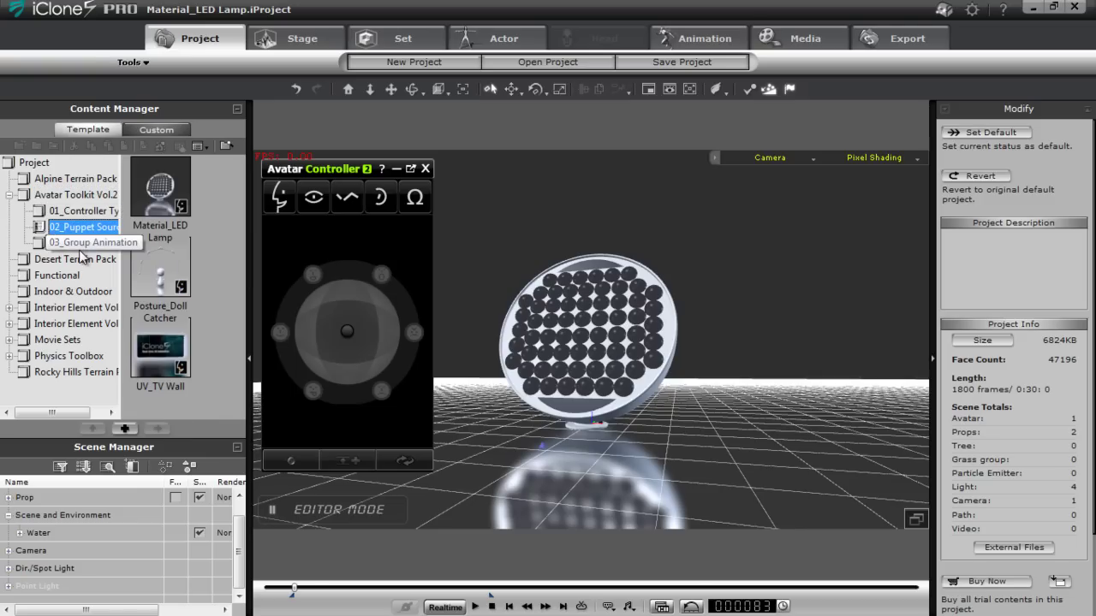
pyautogui.click(80, 246)
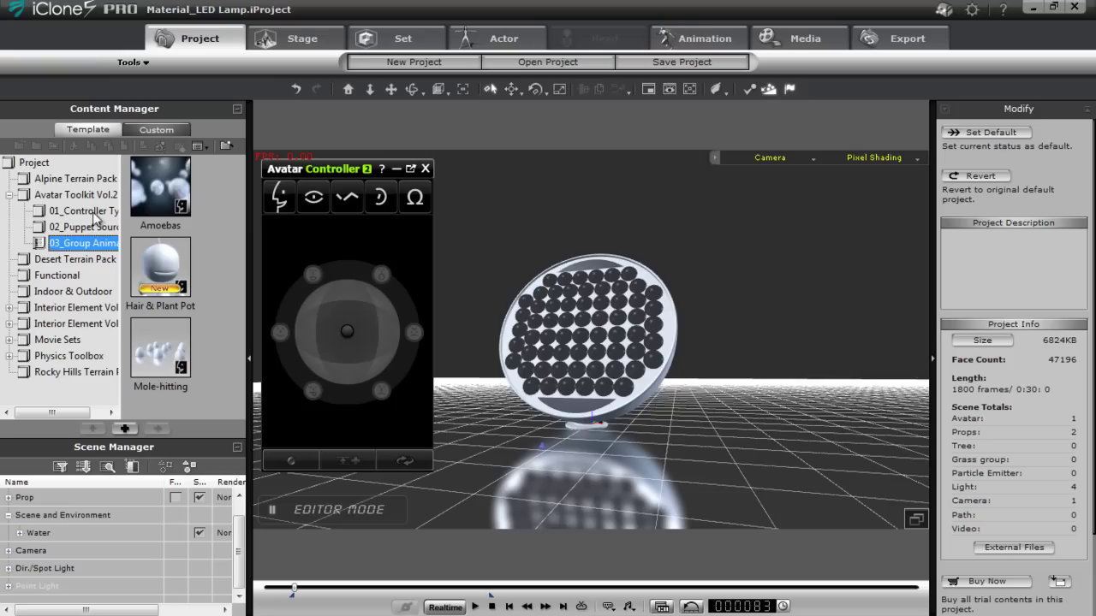
pyautogui.click(85, 227)
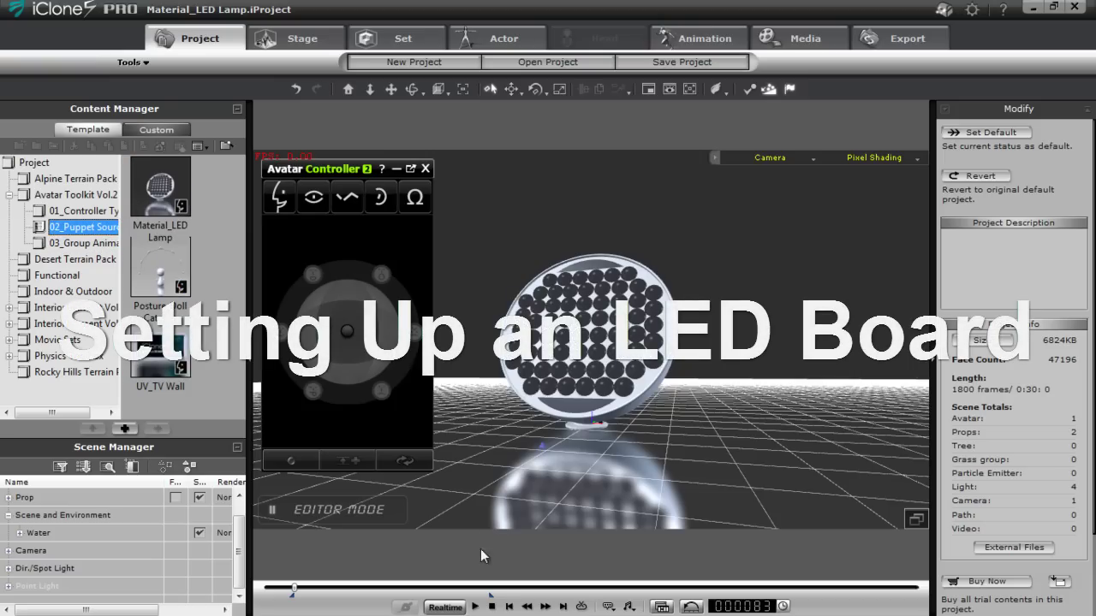
# Step: Preview the LED lamp animation and the Light_Ball puppet control, and close the Avatar Controller
pyautogui.click(476, 606)
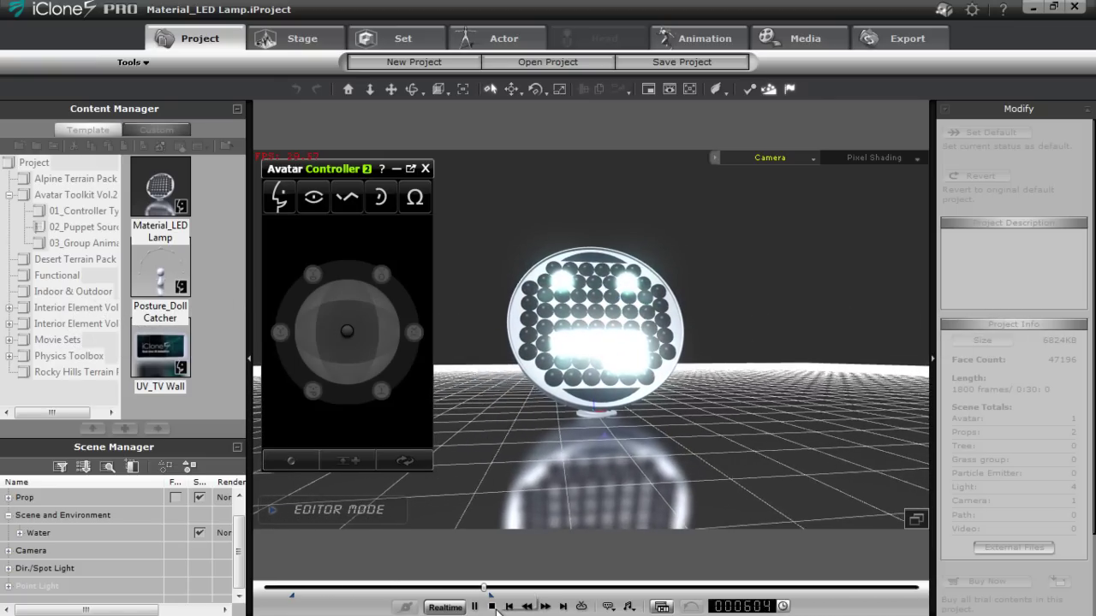
pyautogui.click(492, 607)
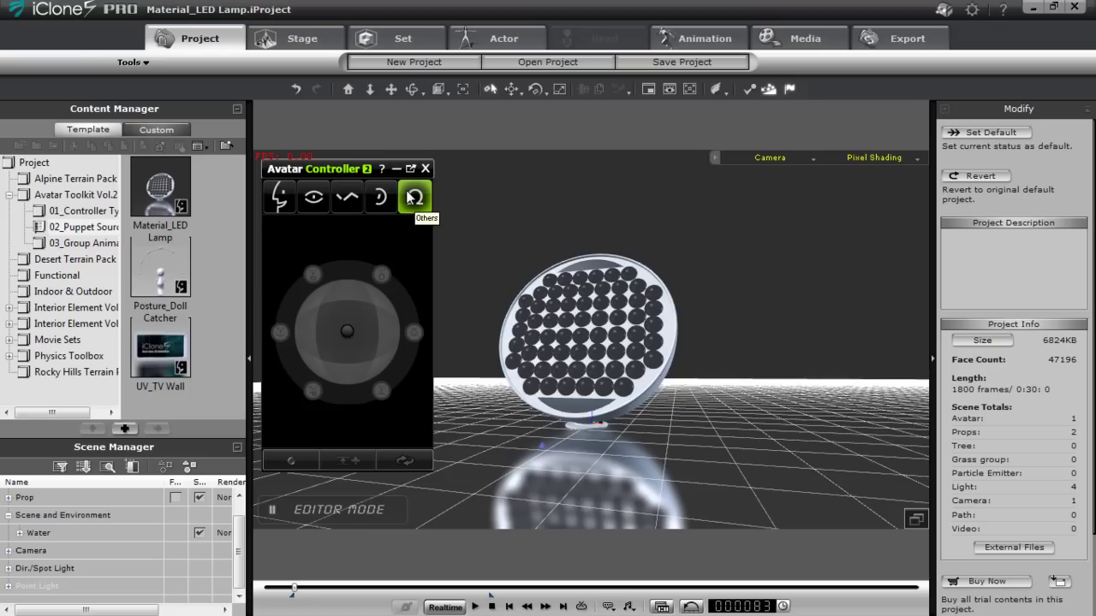
pyautogui.click(414, 198)
pyautogui.moveTo(350, 353)
pyautogui.mouseDown()
pyautogui.moveTo(365, 310)
pyautogui.moveTo(324, 401)
pyautogui.moveTo(299, 344)
pyautogui.moveTo(370, 289)
pyautogui.moveTo(453, 420)
pyautogui.moveTo(333, 398)
pyautogui.moveTo(356, 276)
pyautogui.moveTo(354, 369)
pyautogui.mouseUp()
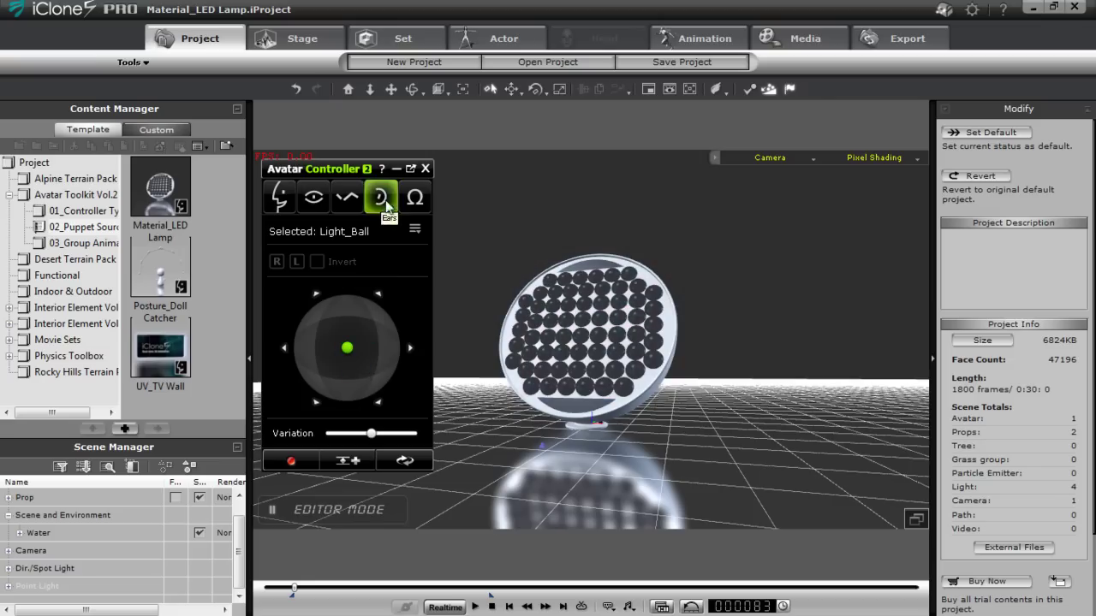
pyautogui.click(423, 168)
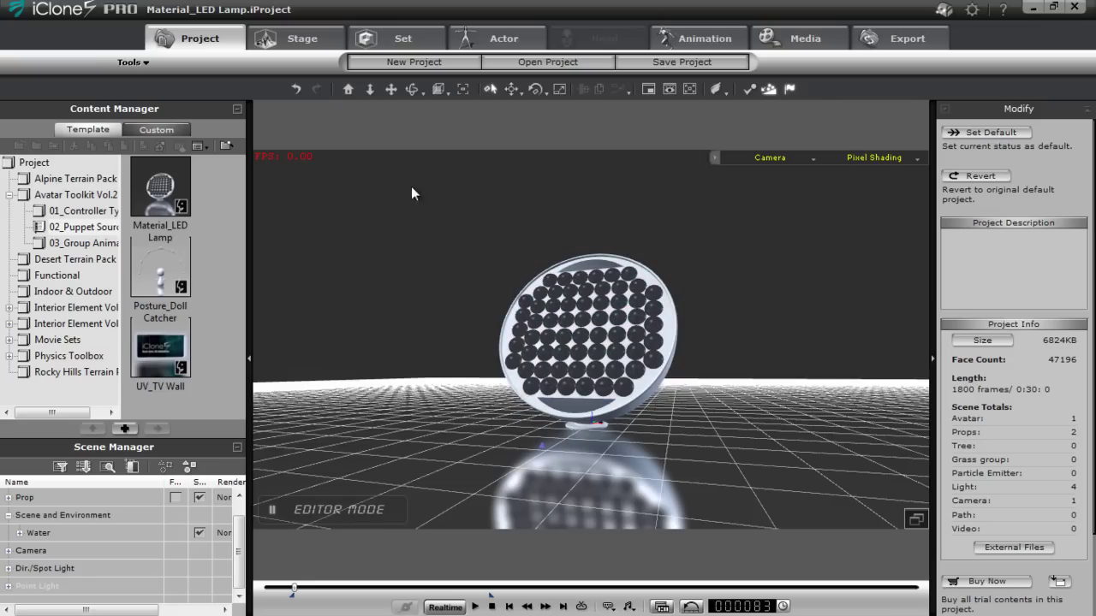
# Step: Collapse the Content Manager and select the Light_Ball accessory under Dummy_Non-human Character in the Scene Manager
pyautogui.click(237, 110)
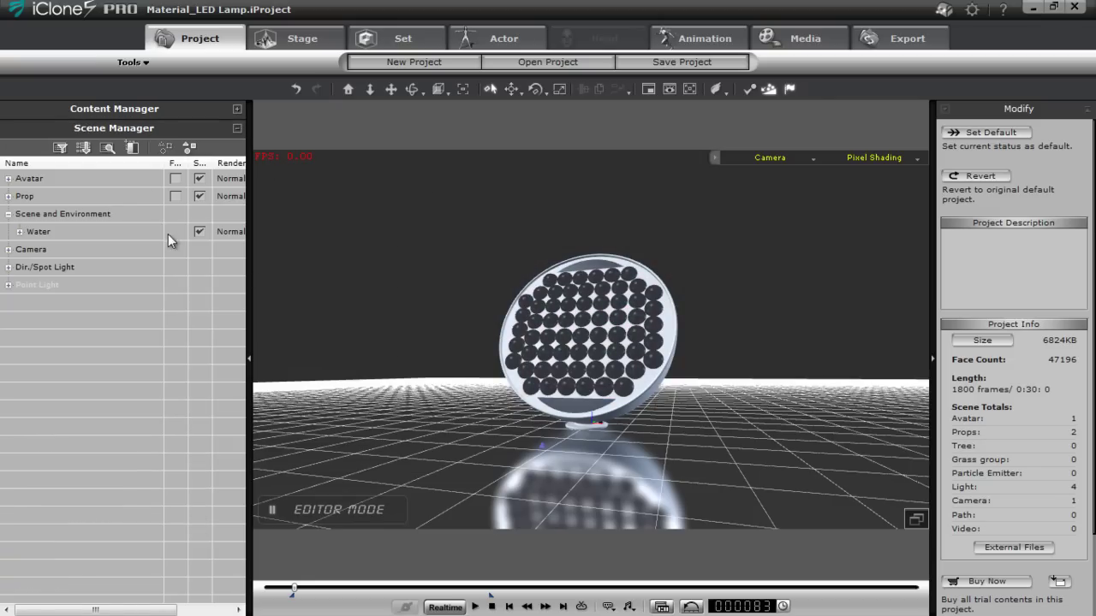
pyautogui.click(7, 179)
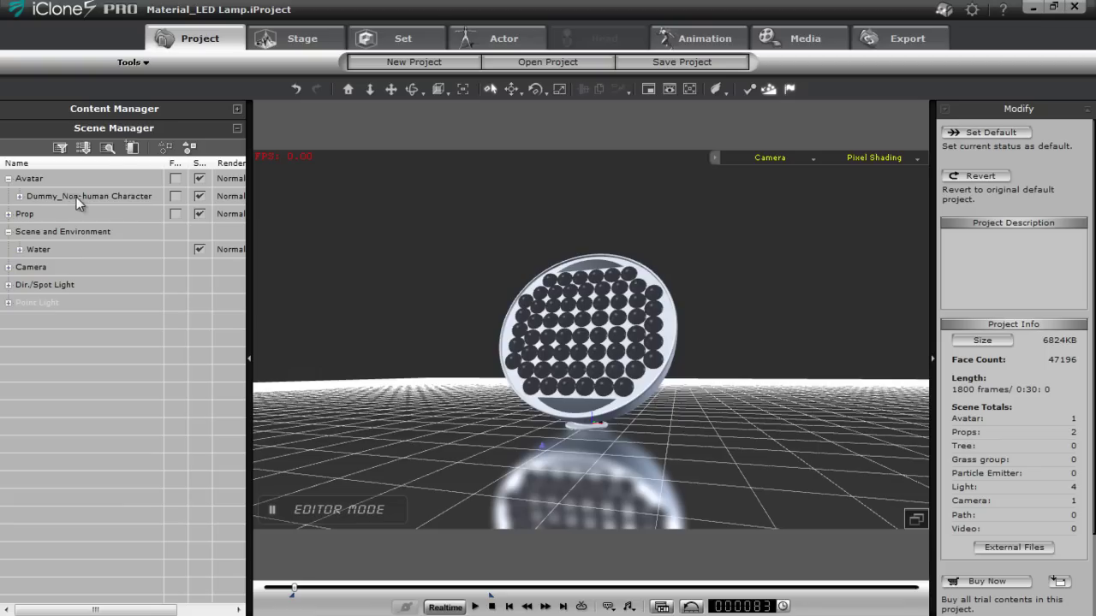
pyautogui.click(20, 197)
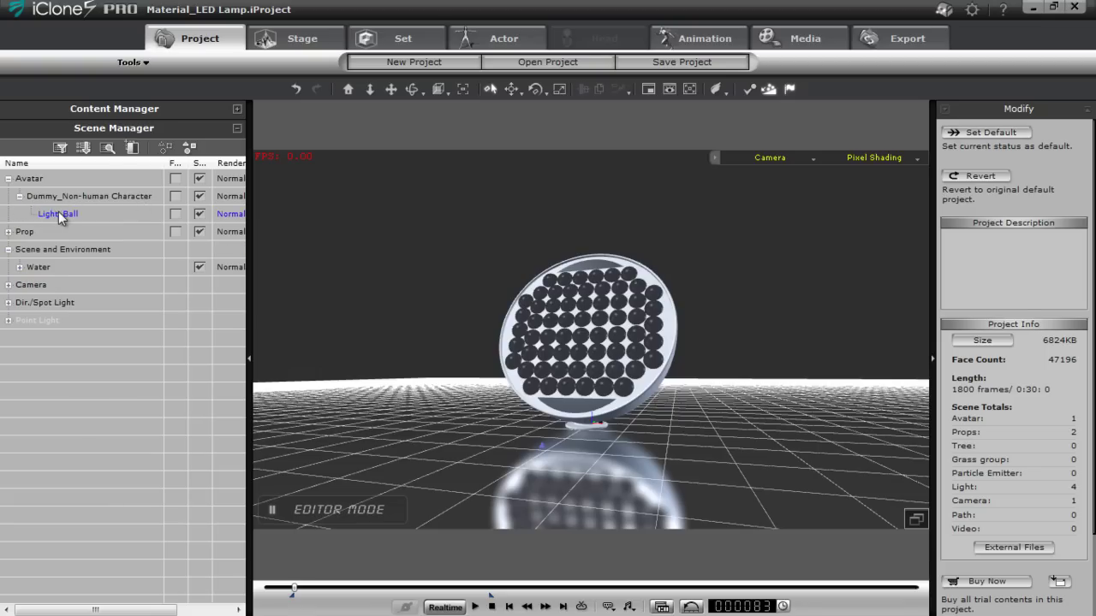
pyautogui.click(59, 215)
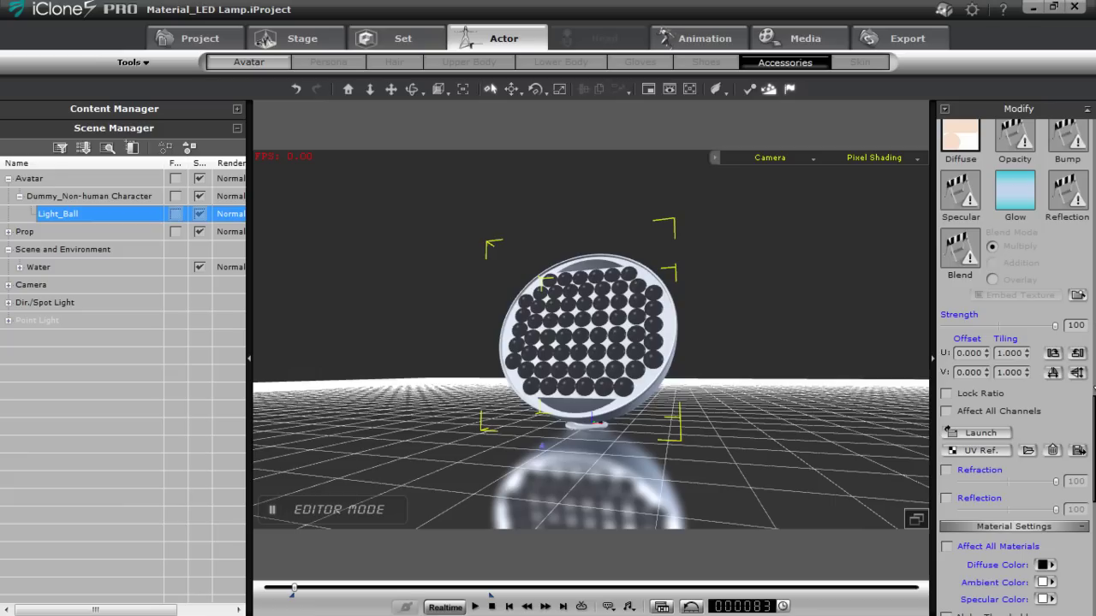
# Step: Choose material 01-02 of Light_Ball and set its glow texture strength to 0
pyautogui.moveTo(1093, 432); pyautogui.dragTo(1093, 385)
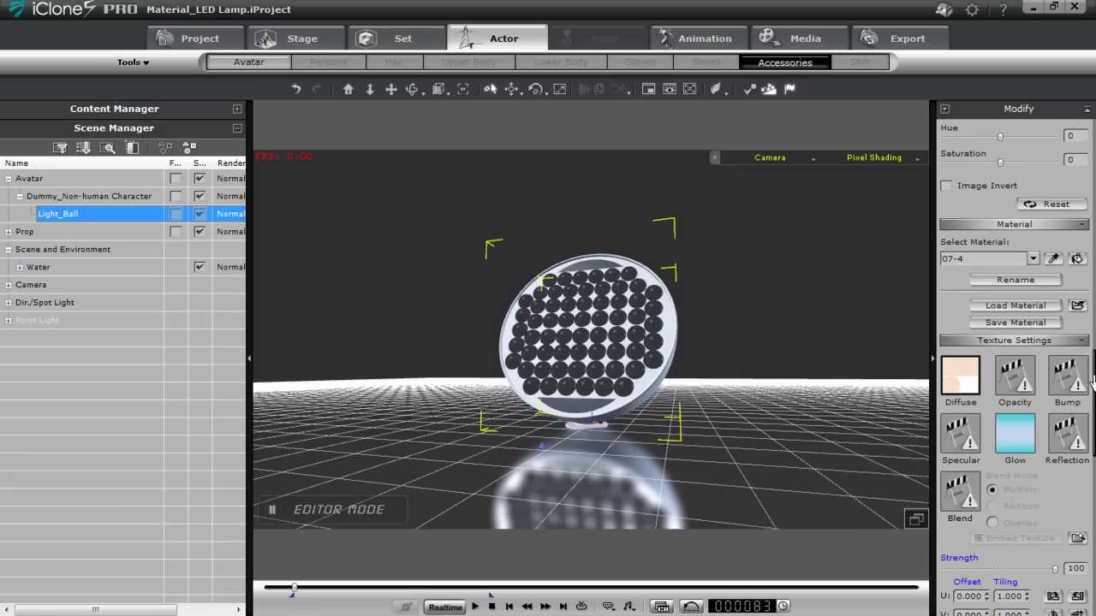
pyautogui.click(1035, 260)
pyautogui.moveTo(1035, 282); pyautogui.dragTo(1035, 316)
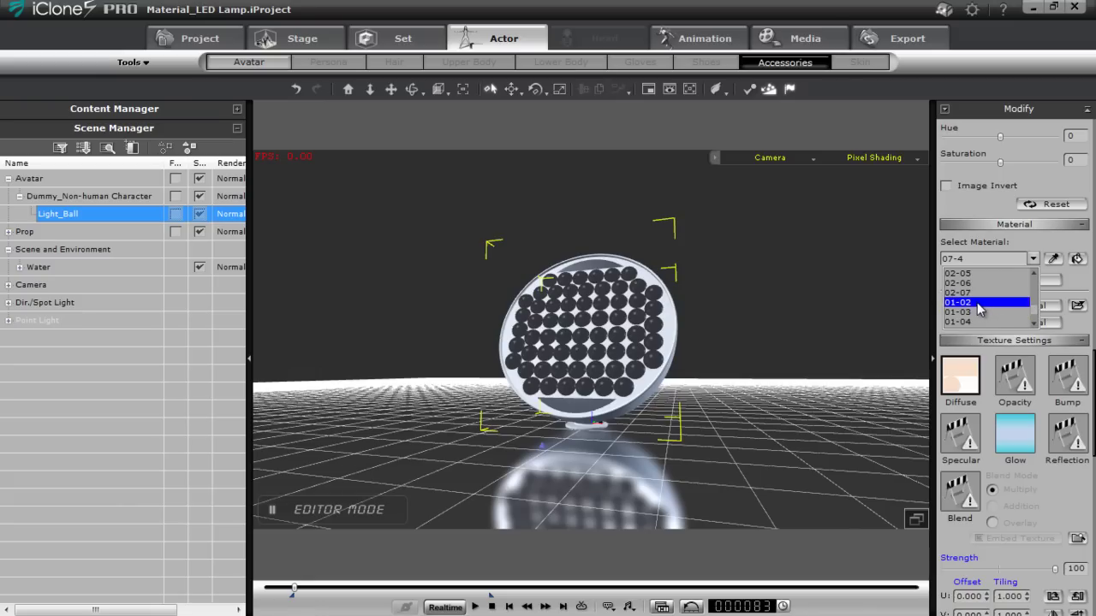
pyautogui.click(977, 304)
pyautogui.scroll(-3, 1092, 417)
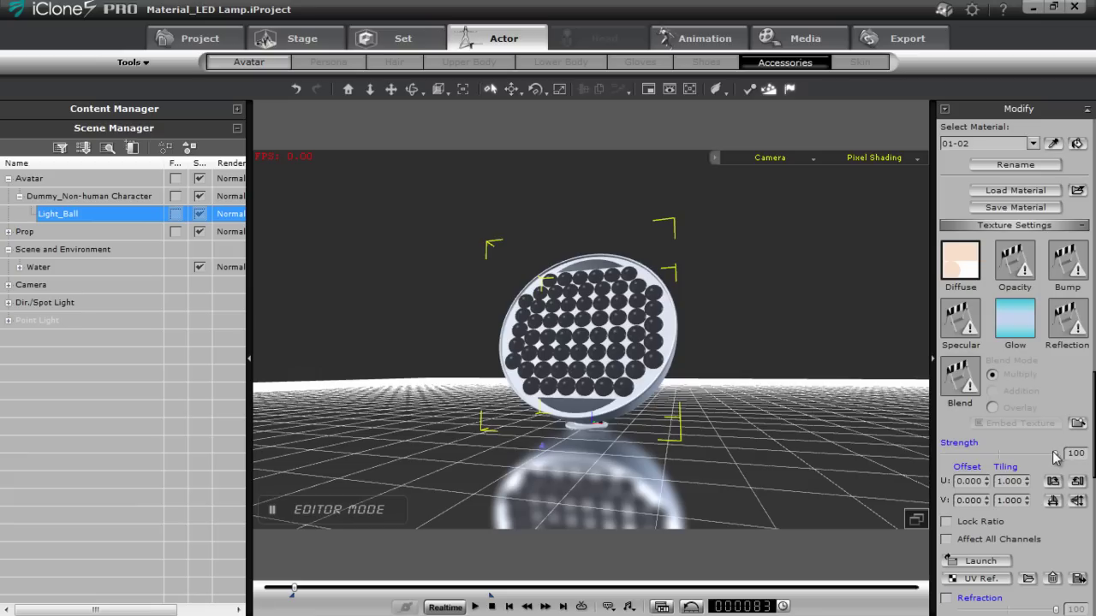
pyautogui.click(1014, 326)
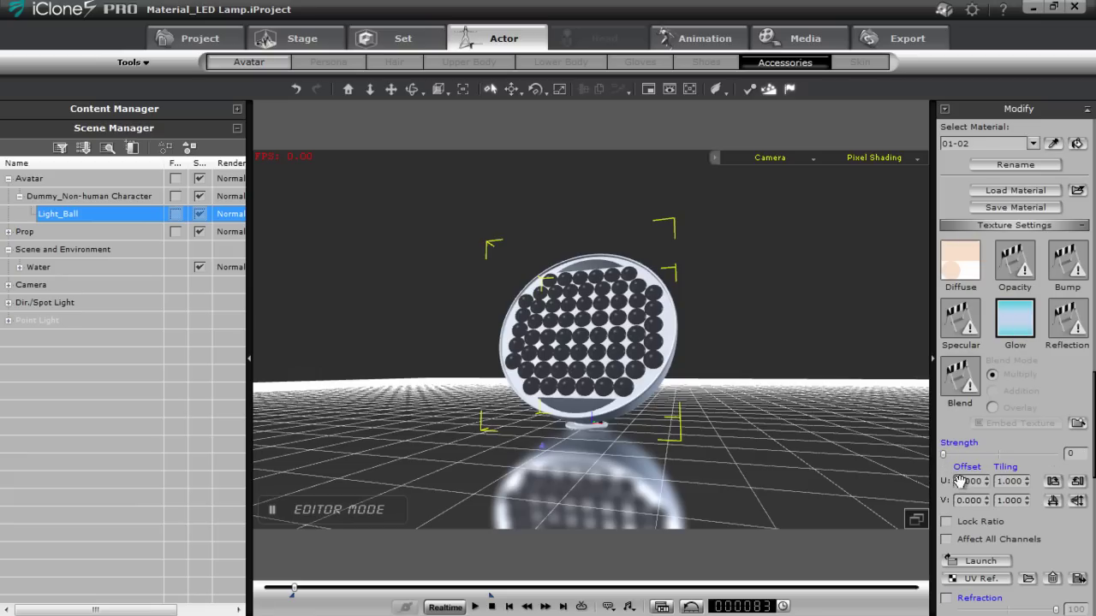
pyautogui.moveTo(945, 459); pyautogui.dragTo(929, 476)
# Step: Choose material 03-08 of Light_Ball and set its glow texture strength to 0
pyautogui.click(1034, 143)
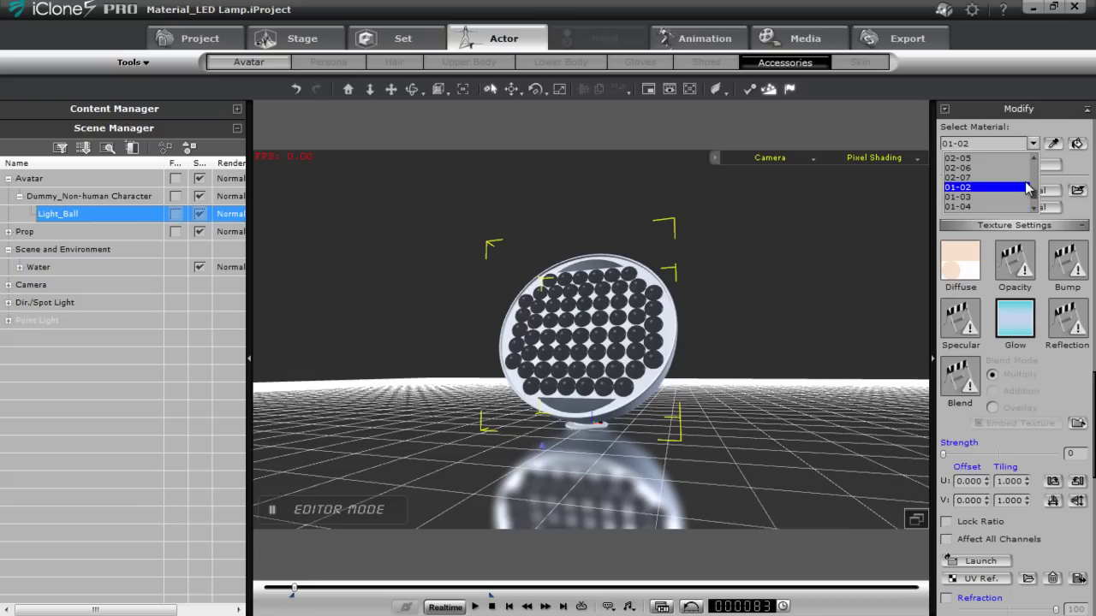
pyautogui.scroll(-5, 1031, 201)
pyautogui.click(982, 195)
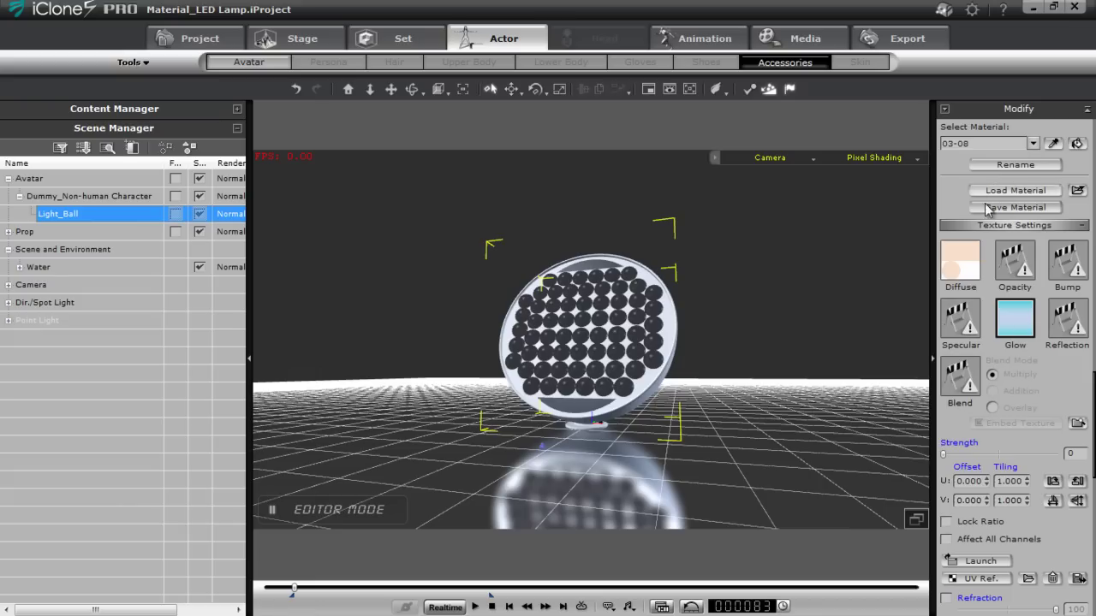
pyautogui.moveTo(944, 452); pyautogui.dragTo(909, 463)
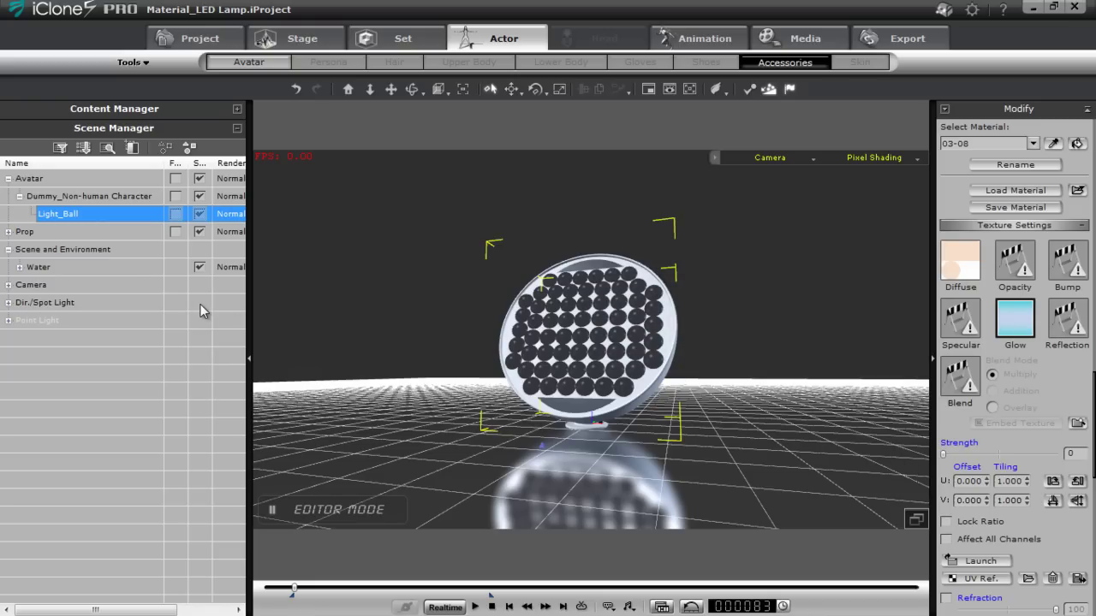
# Step: Run the Avatar Builder script on the Avatar Builder prop and undock its window
pyautogui.click(7, 231)
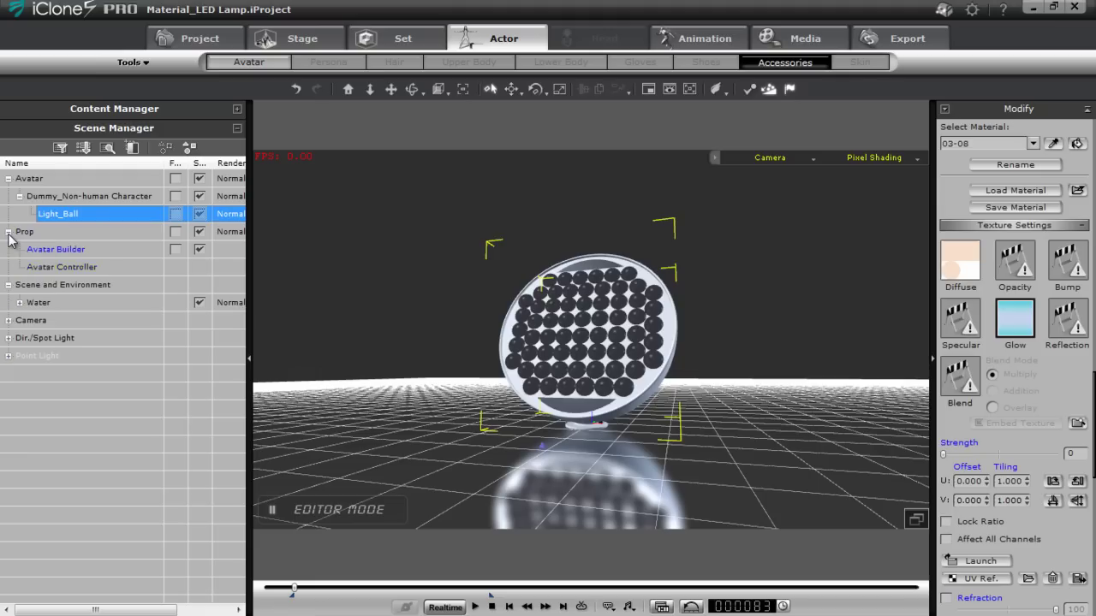
pyautogui.click(45, 250)
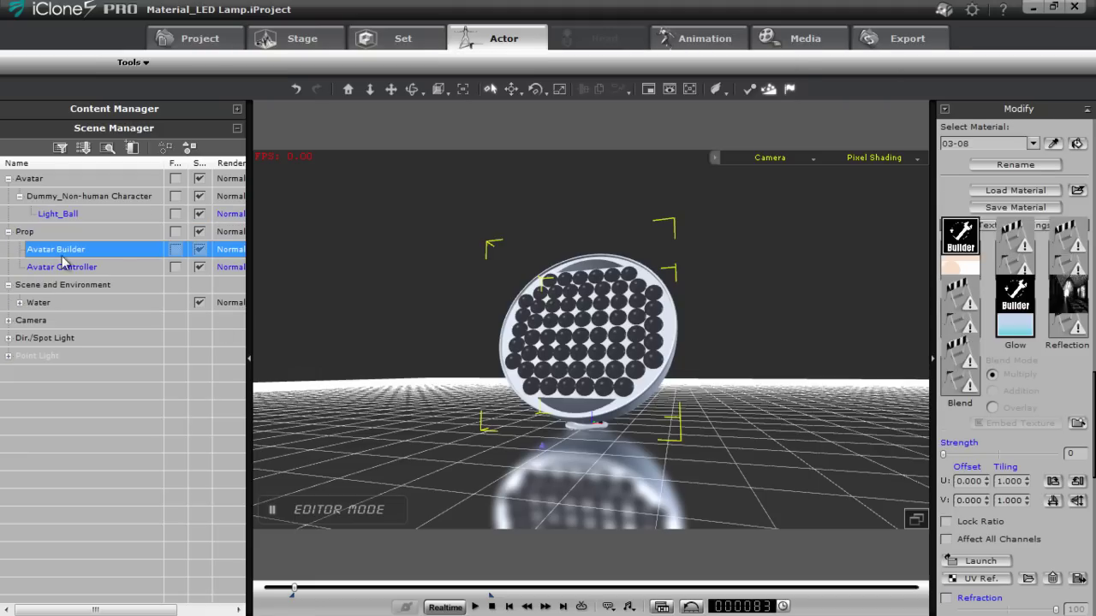
pyautogui.rightClick(588, 411)
pyautogui.moveTo(624, 414)
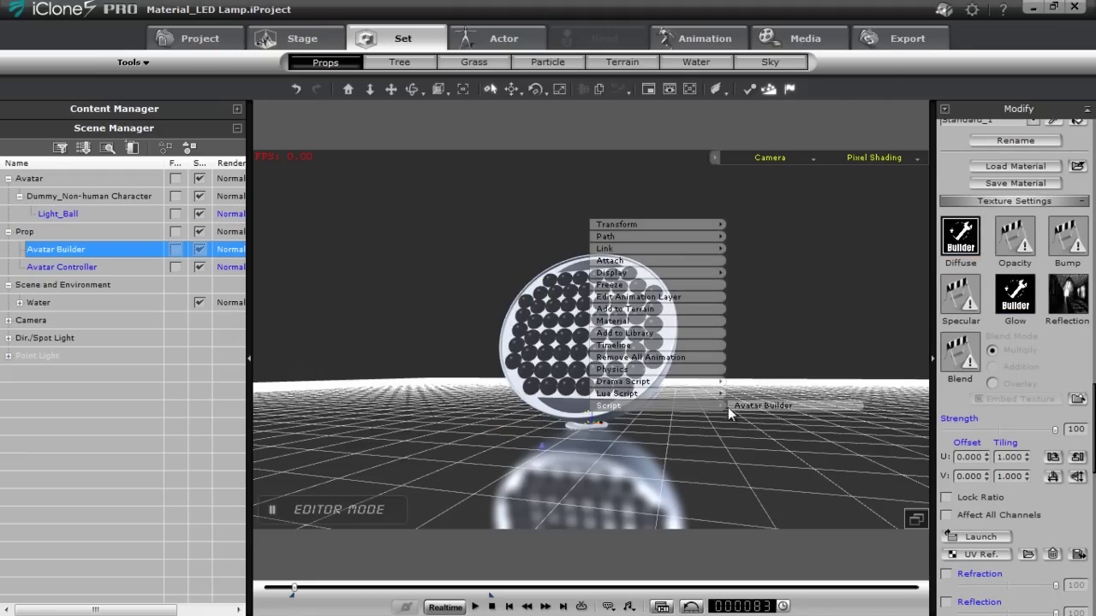
pyautogui.click(753, 406)
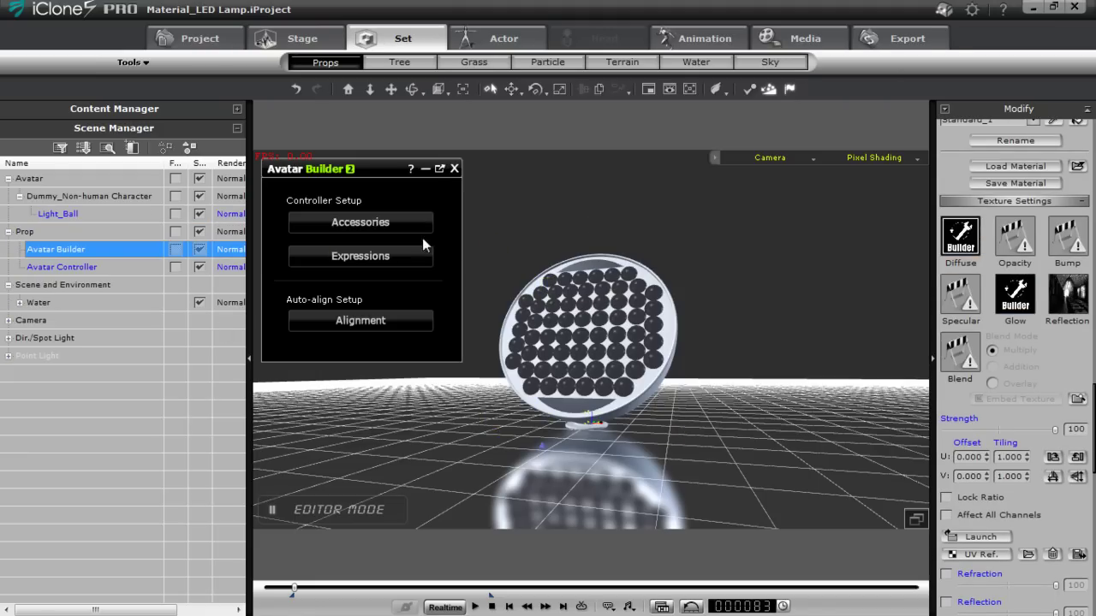
pyautogui.click(439, 169)
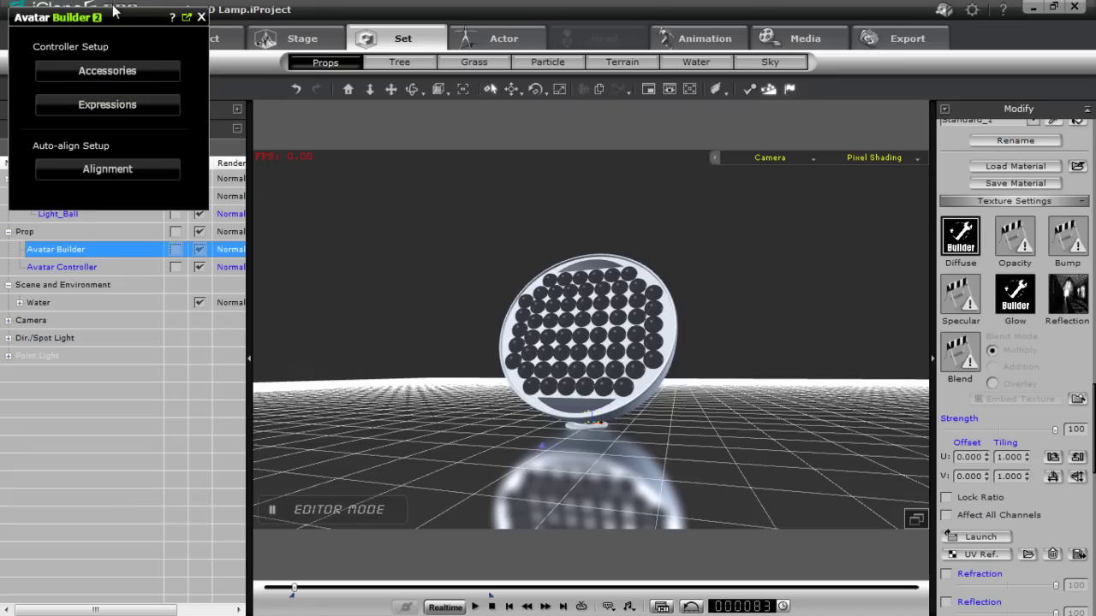
pyautogui.moveTo(120, 14); pyautogui.dragTo(362, 45)
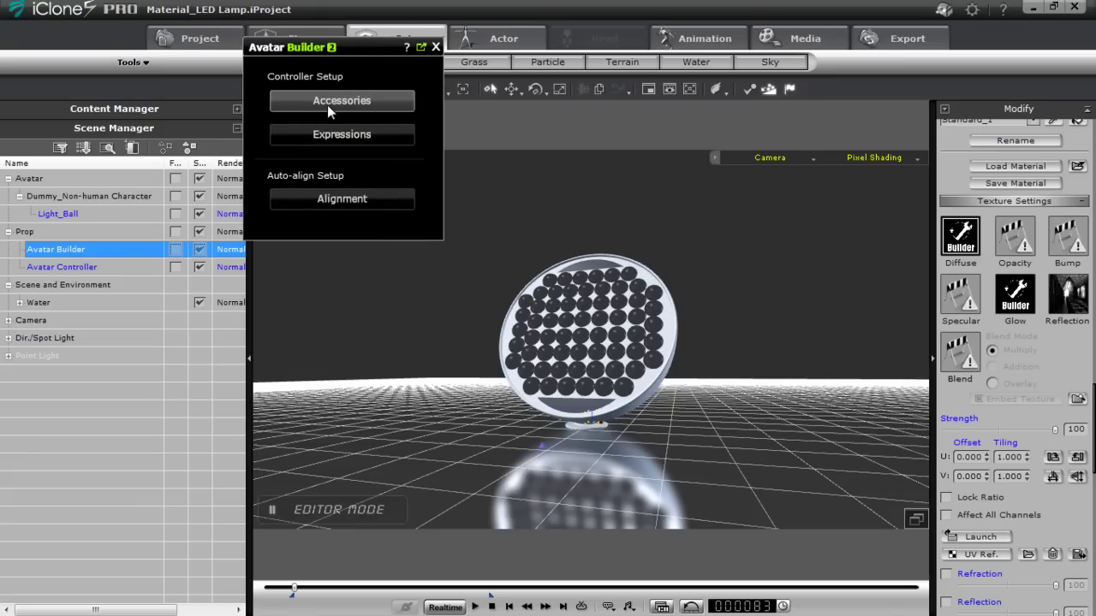
# Step: Start the accessory controller setup with Light_Ball as the target, and move the builder window away from the lamp
pyautogui.click(339, 98)
pyautogui.click(66, 215)
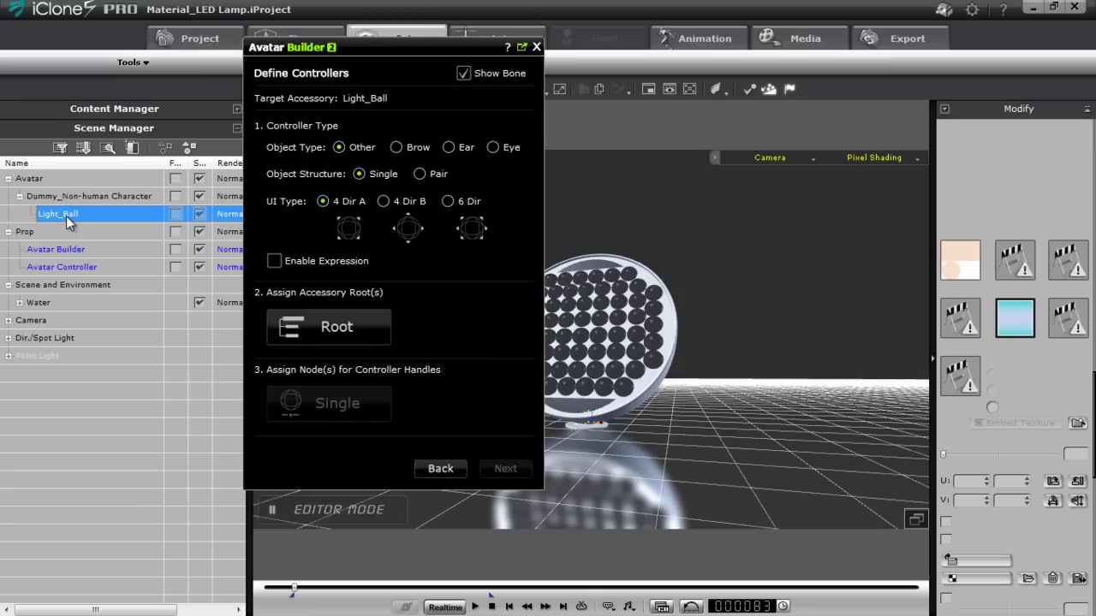
pyautogui.moveTo(462, 50); pyautogui.dragTo(269, 74)
# Step: Preview Light_Ball's existing puppet behavior and leave preview mode
pyautogui.click(279, 149)
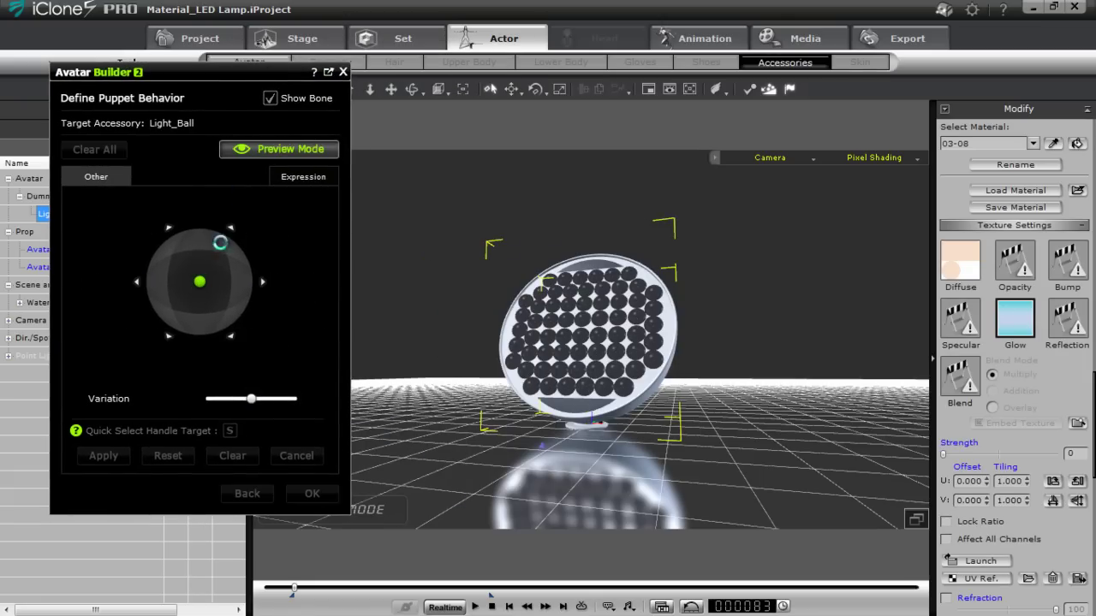
pyautogui.moveTo(203, 283); pyautogui.dragTo(182, 274)
pyautogui.click(291, 150)
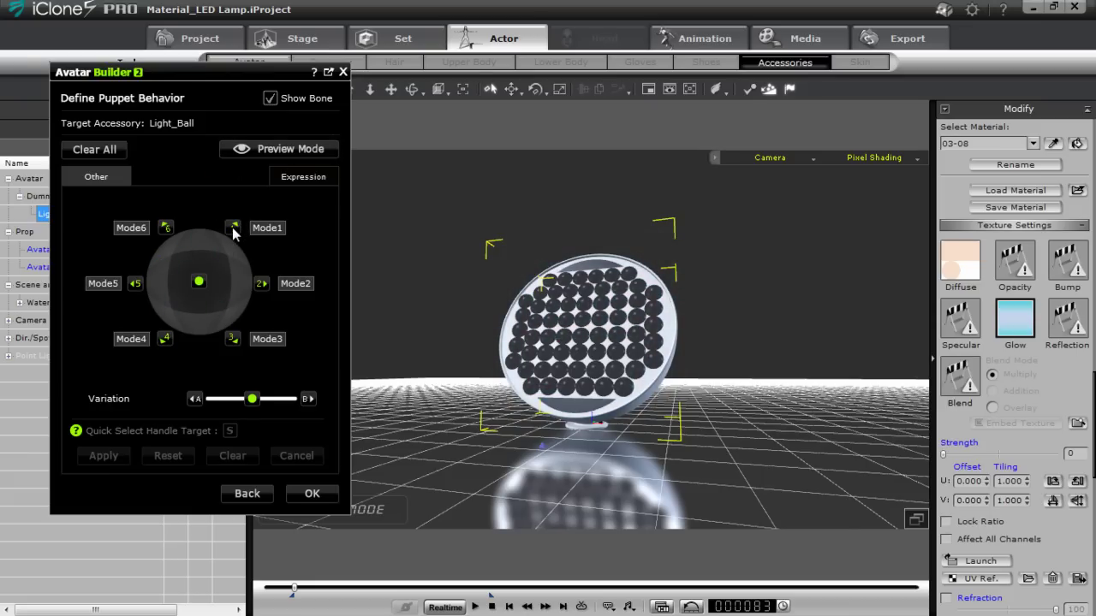
# Step: For Light_Ball's Mode1, set the glow strength of material 04-08 to 100, apply it and preview the puppet behavior
pyautogui.click(233, 227)
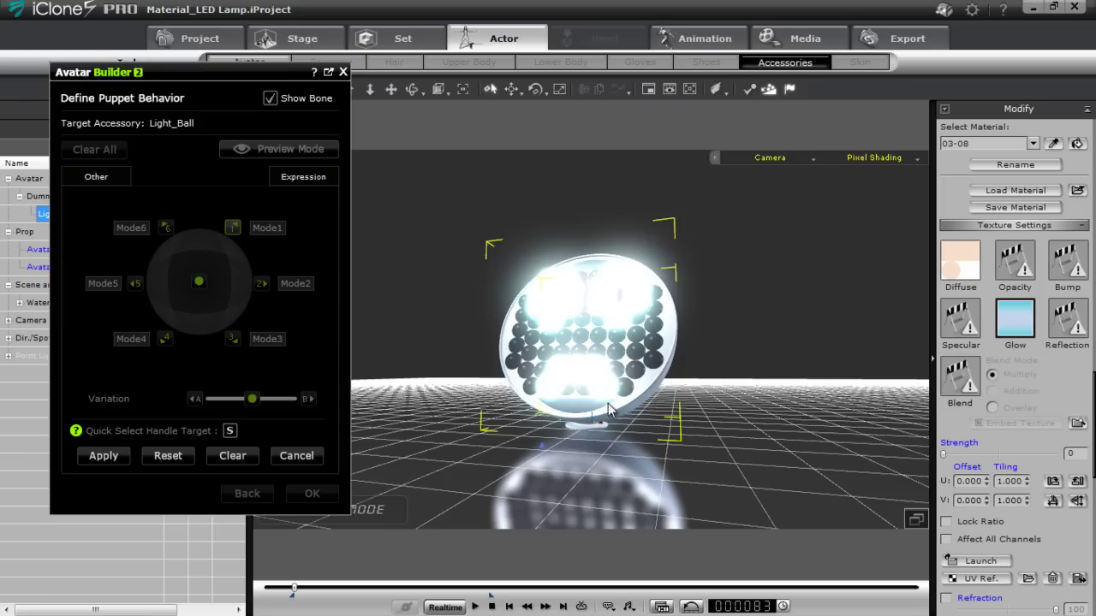
pyautogui.press('z')
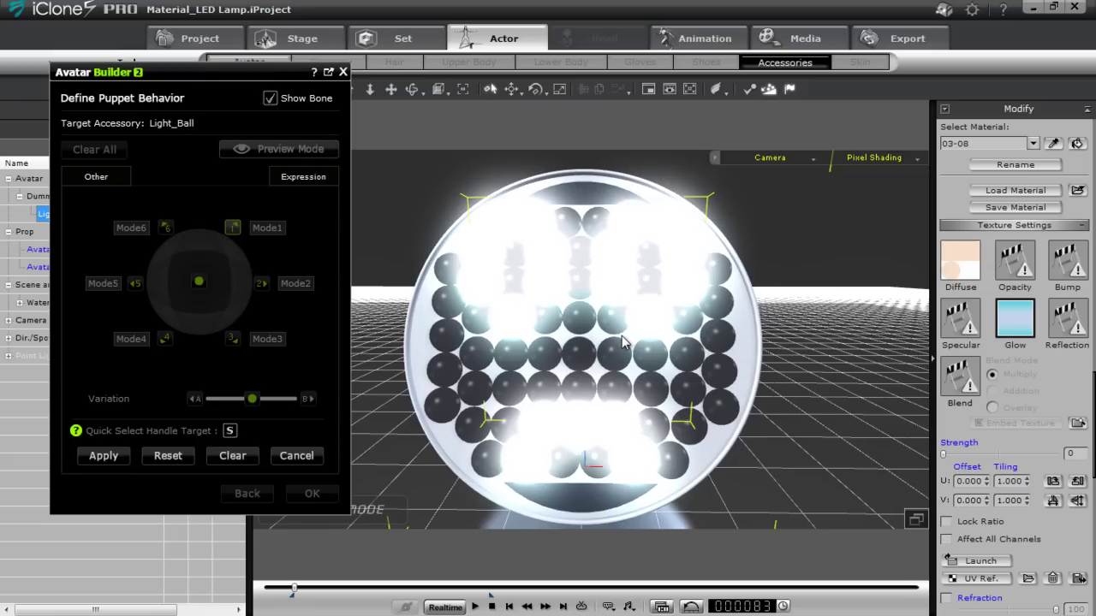
pyautogui.click(1023, 270)
pyautogui.click(1017, 319)
pyautogui.click(1033, 144)
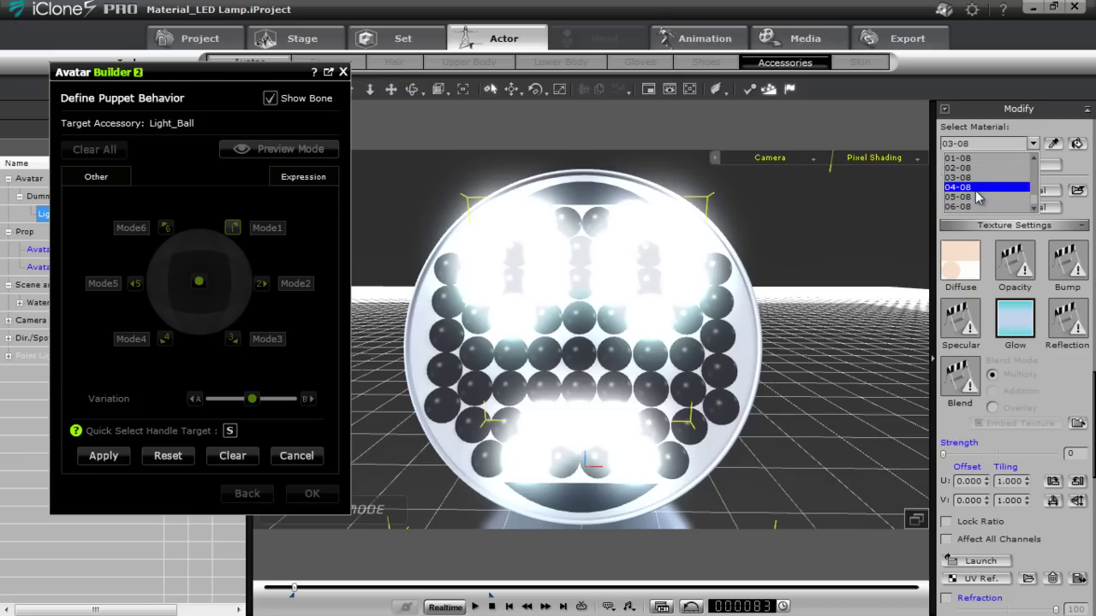
pyautogui.click(980, 187)
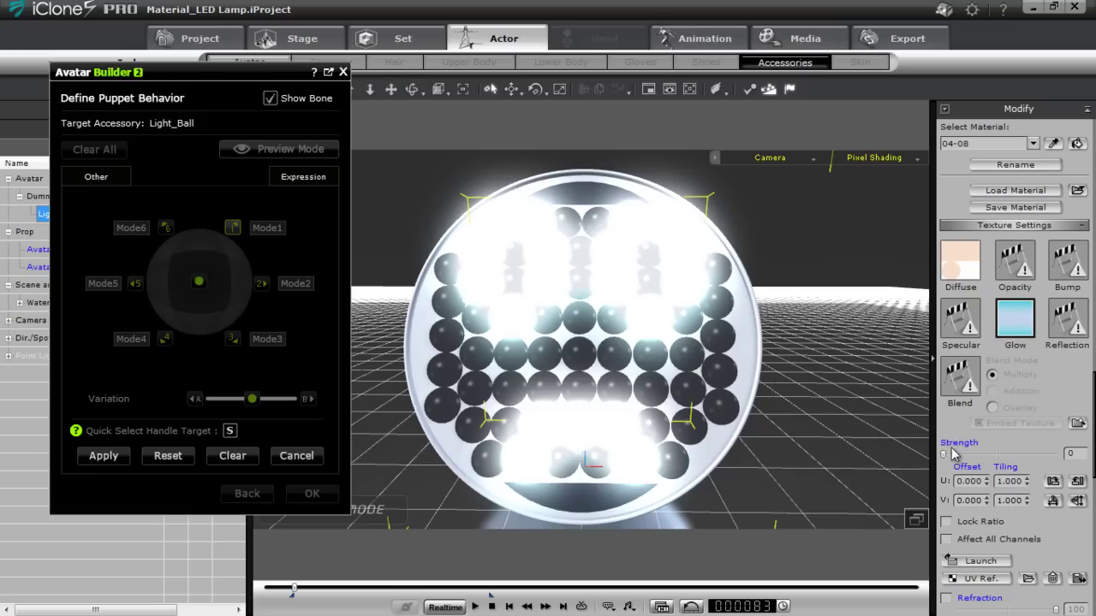
pyautogui.moveTo(943, 455); pyautogui.dragTo(1075, 465)
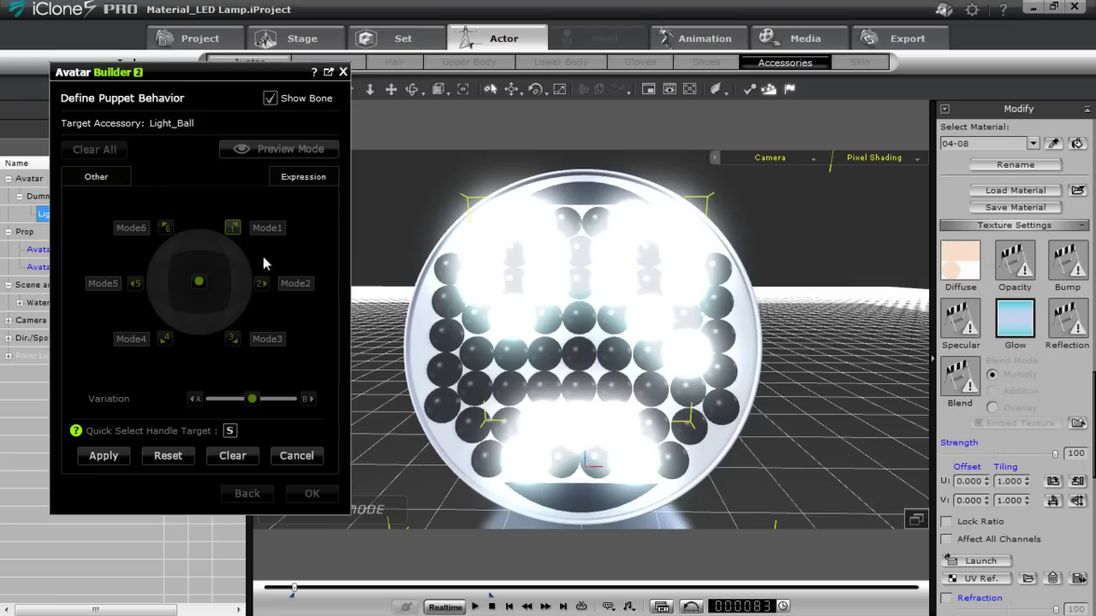
pyautogui.click(103, 456)
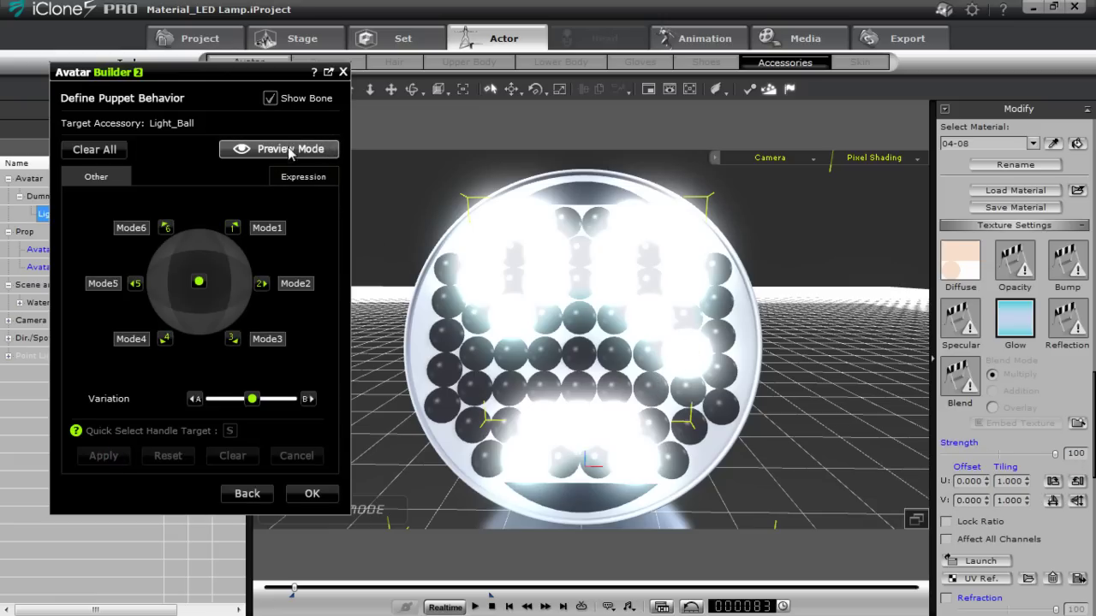
pyautogui.click(287, 150)
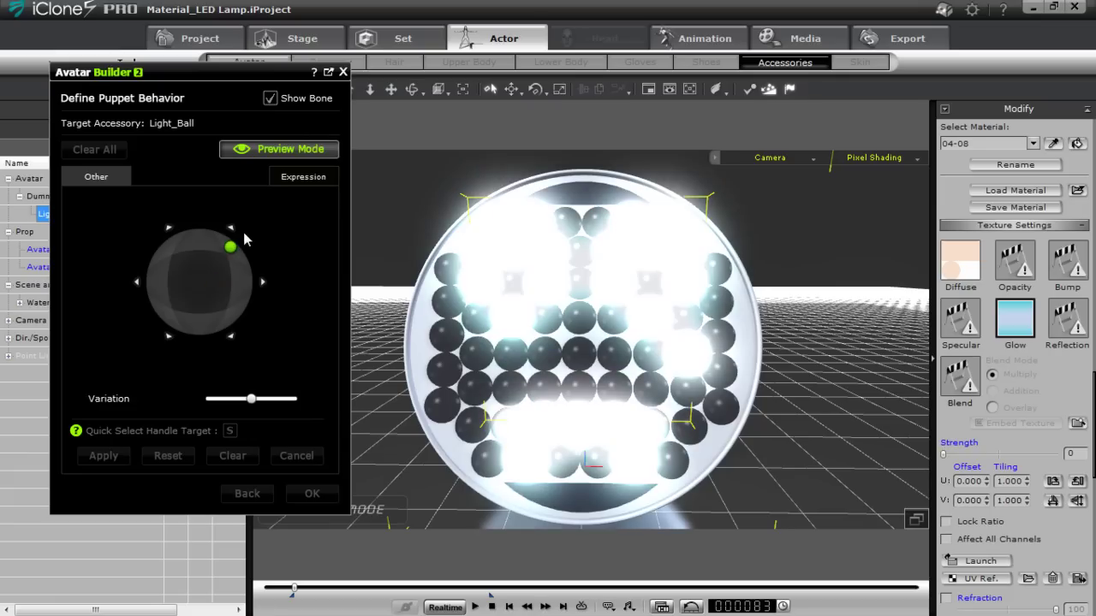
# Step: End the puppet preview, accept Light_Ball's puppet behavior definition and close the Avatar Builder
pyautogui.click(300, 153)
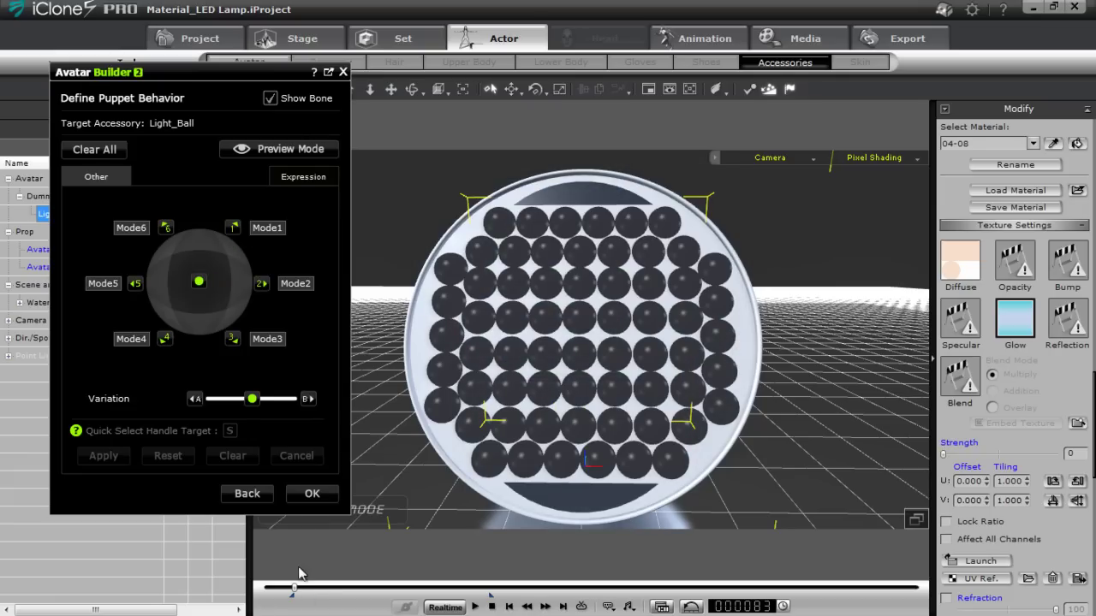
pyautogui.click(315, 495)
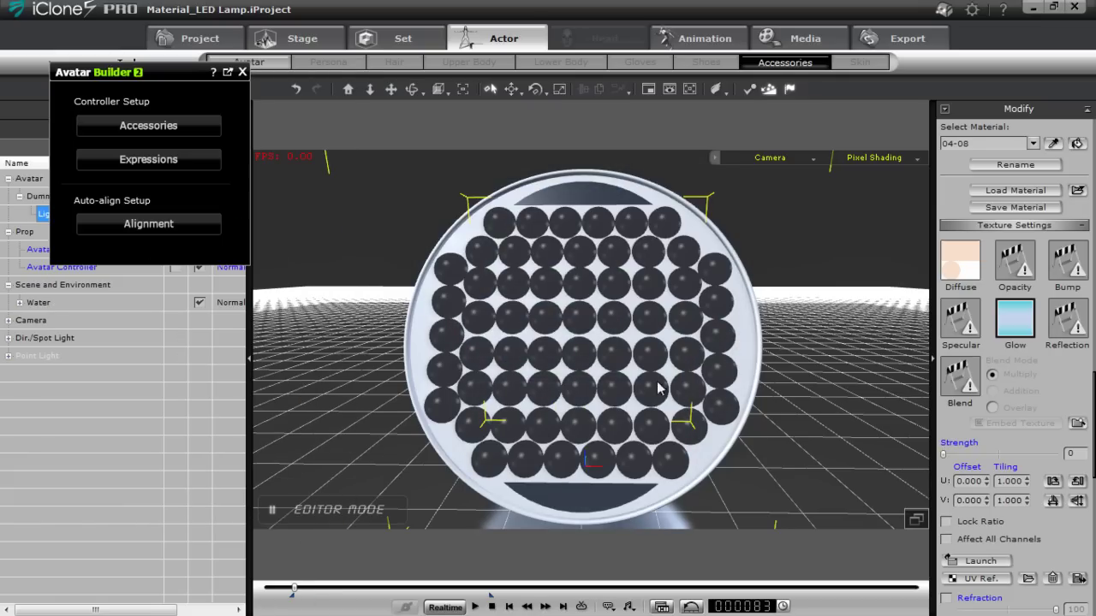
pyautogui.moveTo(676, 330); pyautogui.dragTo(485, 236, button='right')
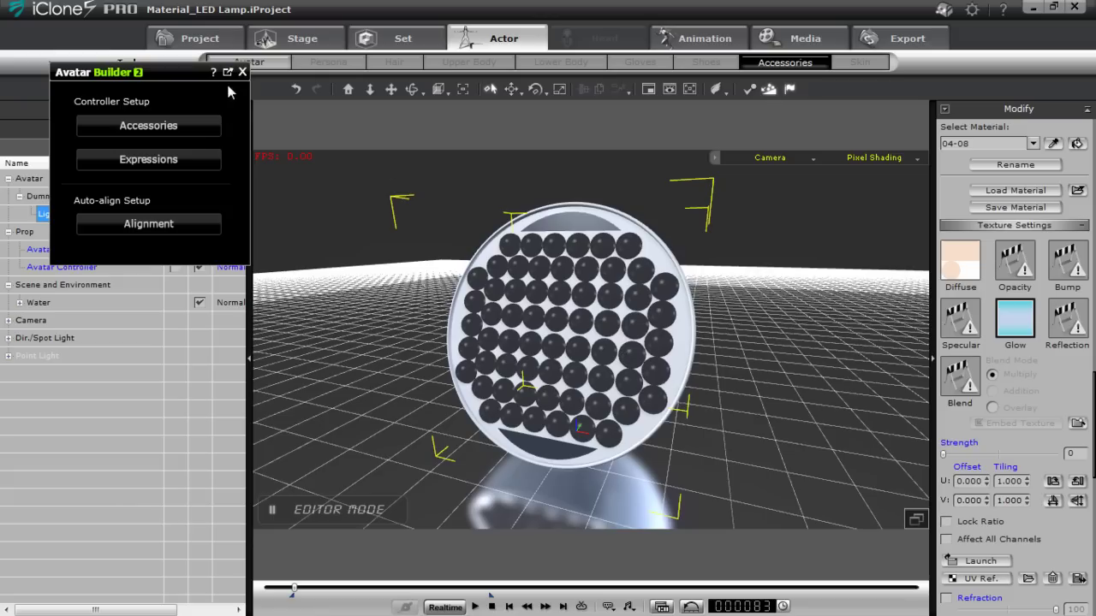
pyautogui.click(243, 72)
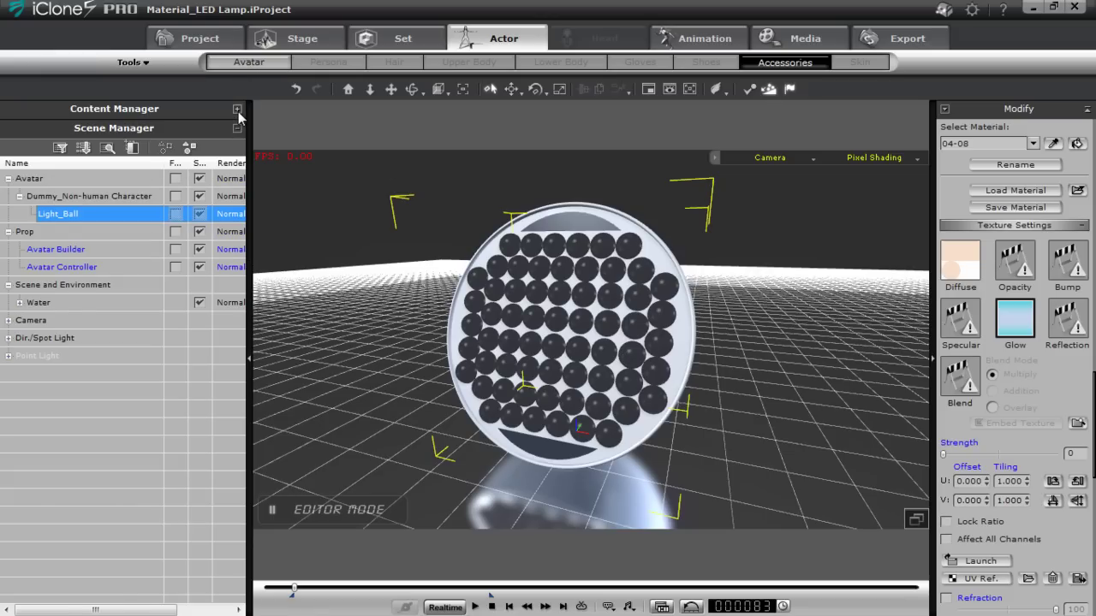
# Step: Load the UV_TV Wall project from the Avatar Toolkit Vol.2 puppet source templates, and play and stop its demo clip
pyautogui.click(237, 109)
pyautogui.click(184, 37)
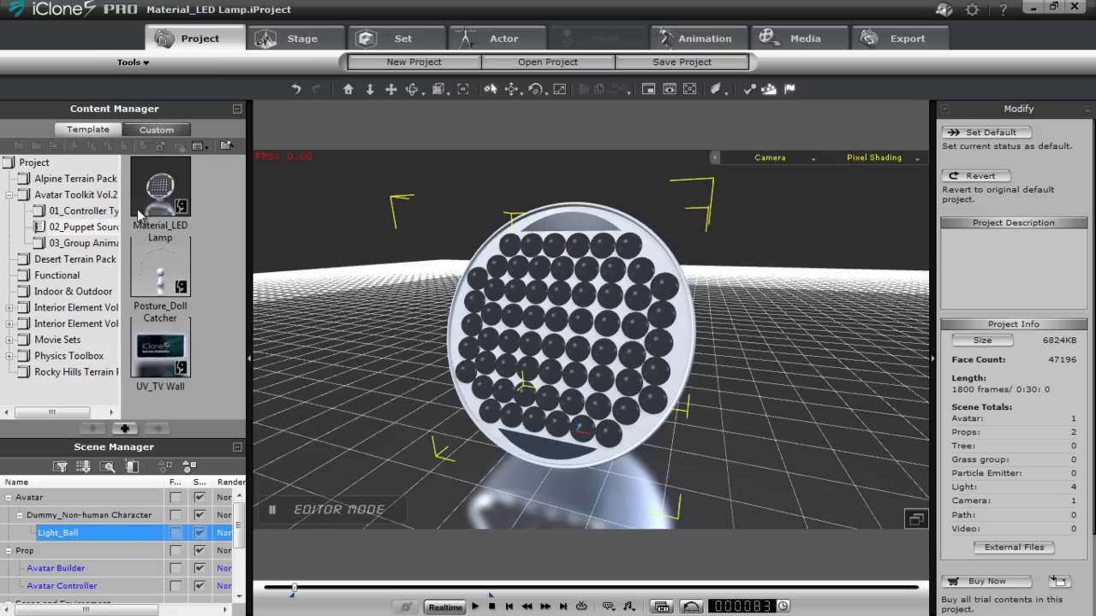
pyautogui.doubleClick(160, 343)
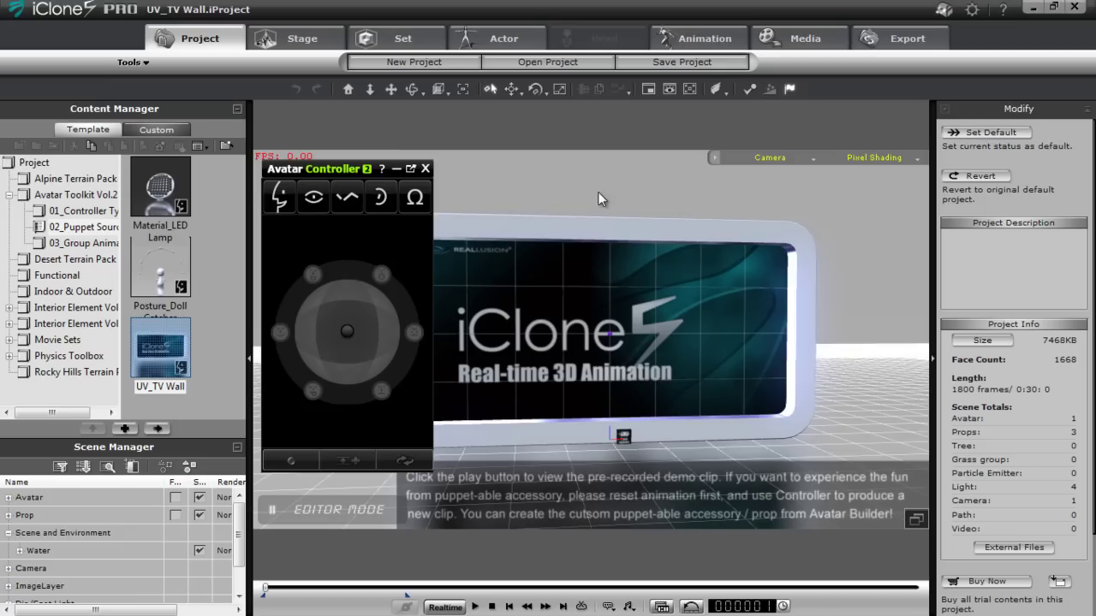
pyautogui.click(474, 606)
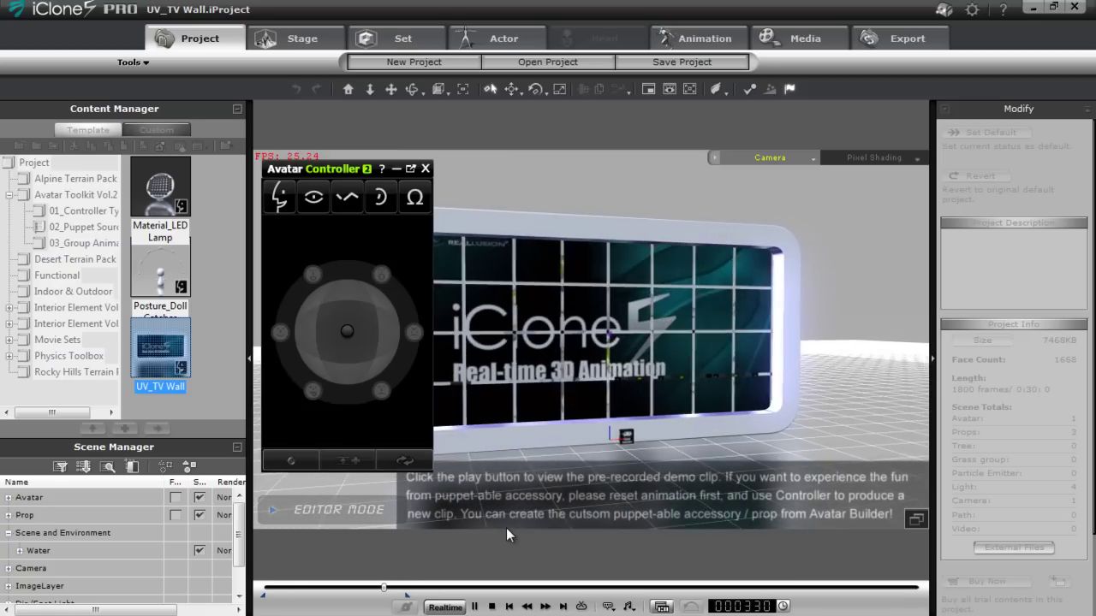
pyautogui.click(491, 606)
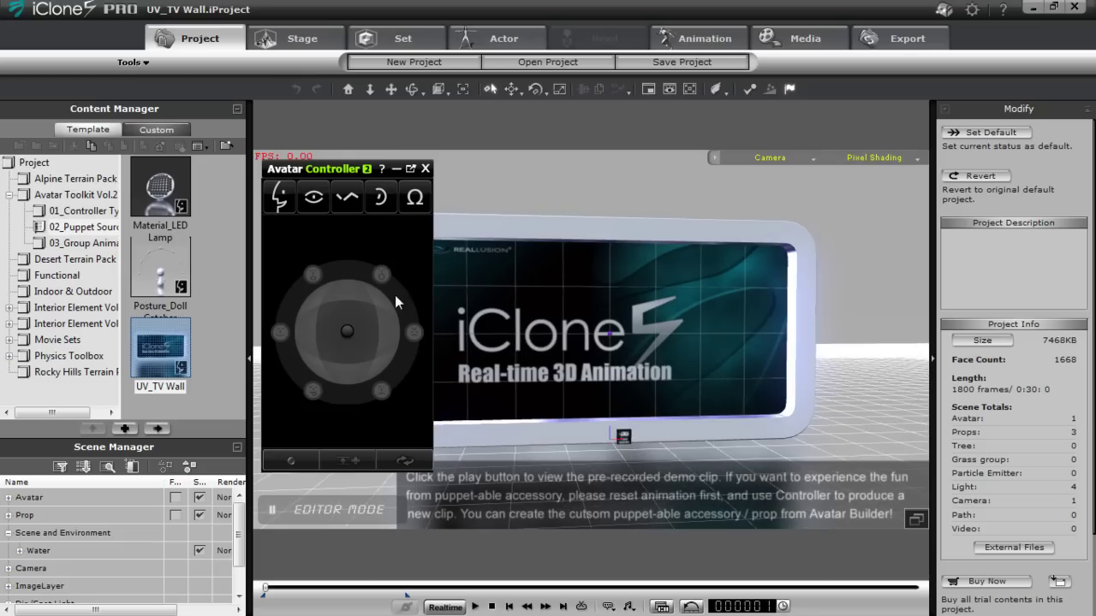
# Step: Select the TV wall's Plane accessory and try its puppet directions in the Avatar Controller's Others mode
pyautogui.click(414, 197)
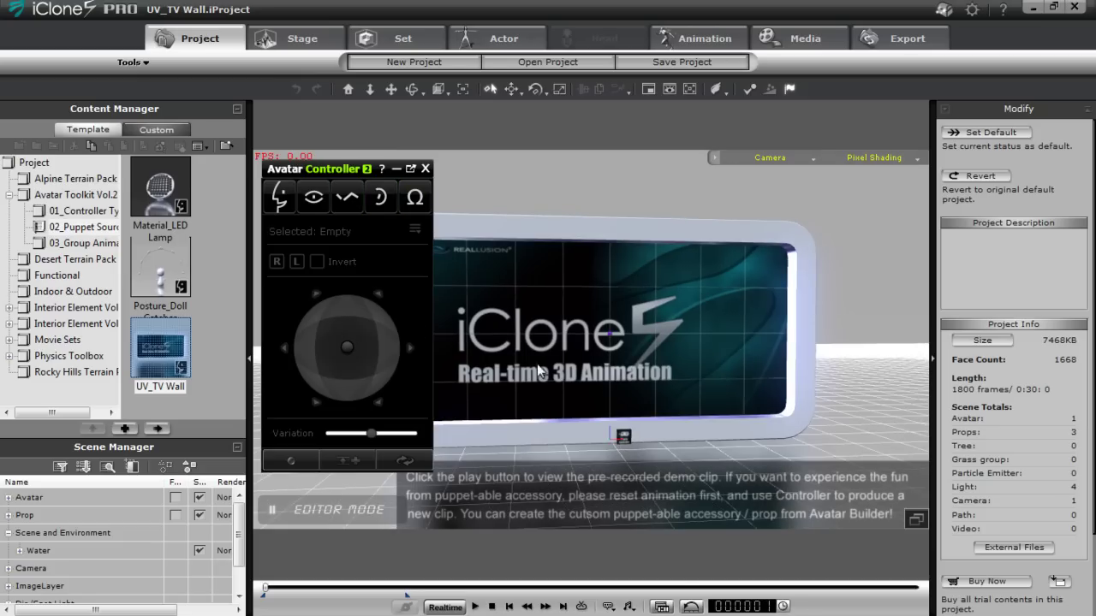
pyautogui.click(550, 346)
pyautogui.moveTo(348, 347)
pyautogui.mouseDown()
pyautogui.moveTo(380, 315)
pyautogui.moveTo(295, 316)
pyautogui.moveTo(299, 298)
pyautogui.moveTo(294, 419)
pyautogui.moveTo(421, 435)
pyautogui.moveTo(434, 253)
pyautogui.moveTo(427, 271)
pyautogui.moveTo(288, 300)
pyautogui.moveTo(373, 313)
pyautogui.moveTo(326, 336)
pyautogui.moveTo(323, 408)
pyautogui.moveTo(387, 307)
pyautogui.moveTo(346, 376)
pyautogui.moveTo(368, 325)
pyautogui.moveTo(323, 335)
pyautogui.moveTo(428, 369)
pyautogui.moveTo(395, 402)
pyautogui.moveTo(313, 284)
pyautogui.moveTo(393, 381)
pyautogui.moveTo(310, 310)
pyautogui.moveTo(386, 381)
pyautogui.moveTo(327, 310)
pyautogui.mouseUp()
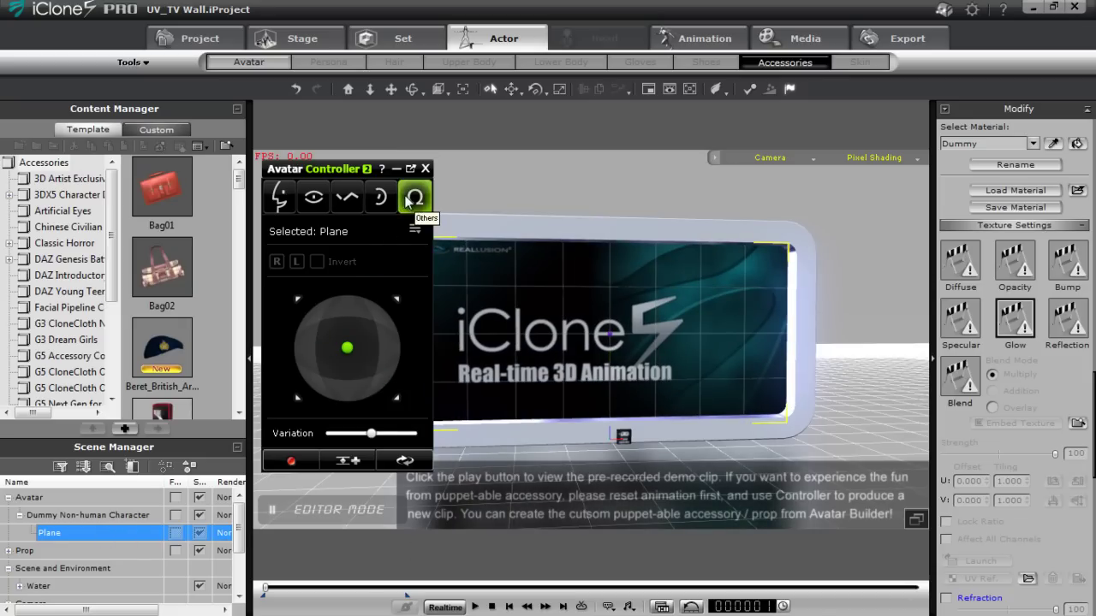
# Step: Select the TV wall's Frame prop and review its list of materials
pyautogui.moveTo(1093, 391); pyautogui.dragTo(1093, 370)
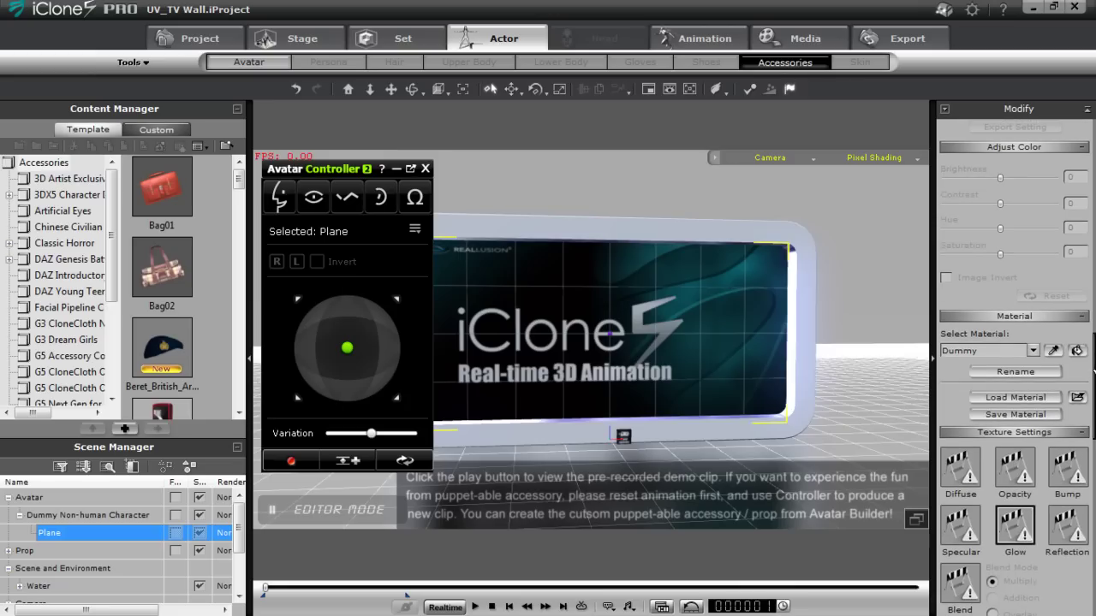
pyautogui.click(749, 238)
pyautogui.scroll(5, 1036, 403)
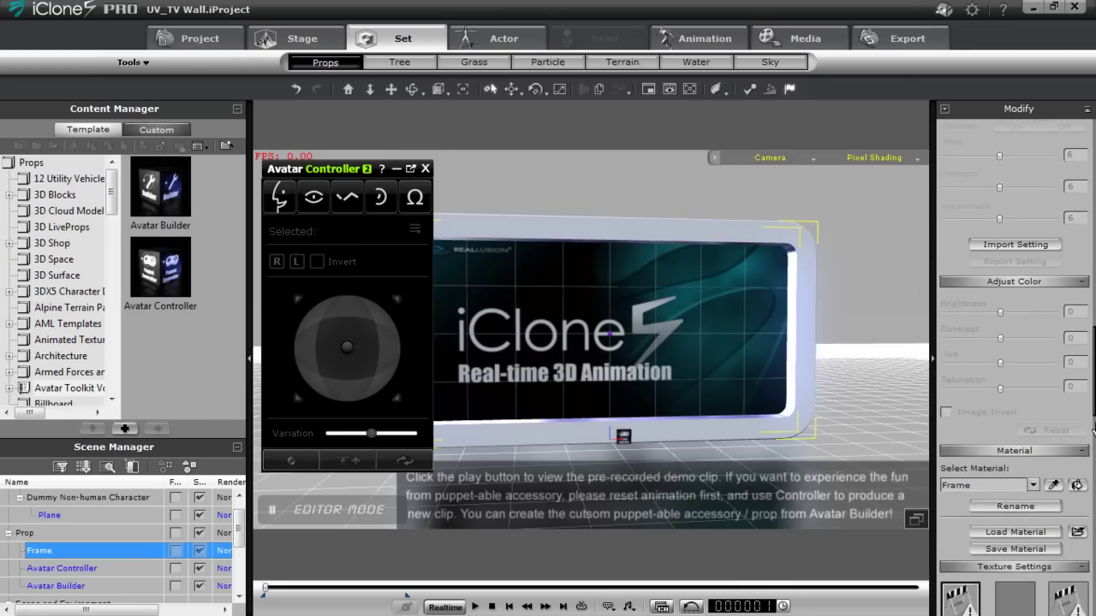
pyautogui.click(1034, 401)
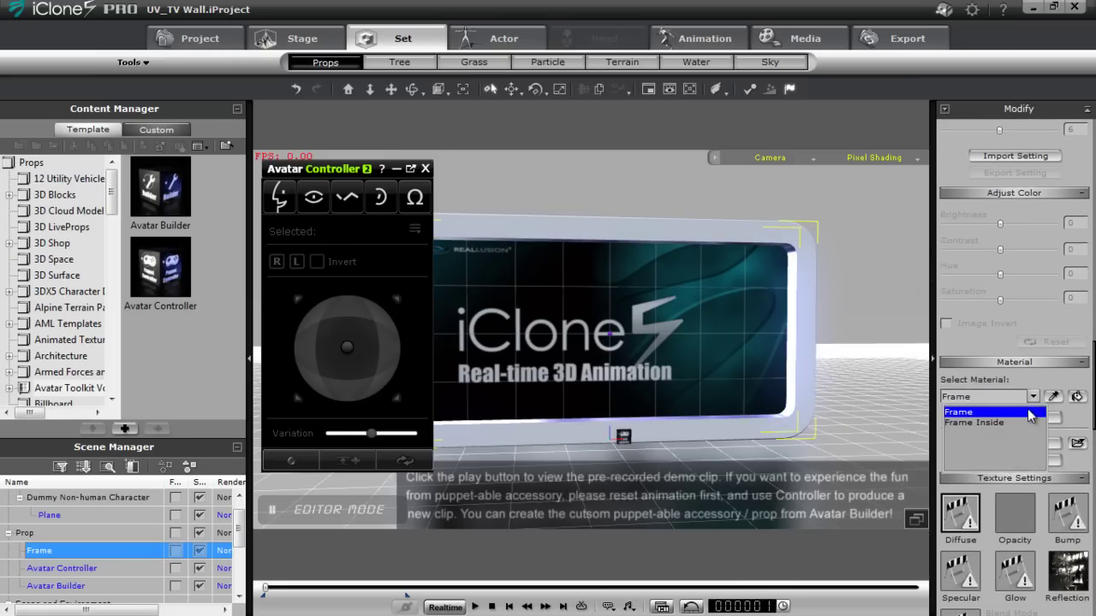
pyautogui.click(1038, 395)
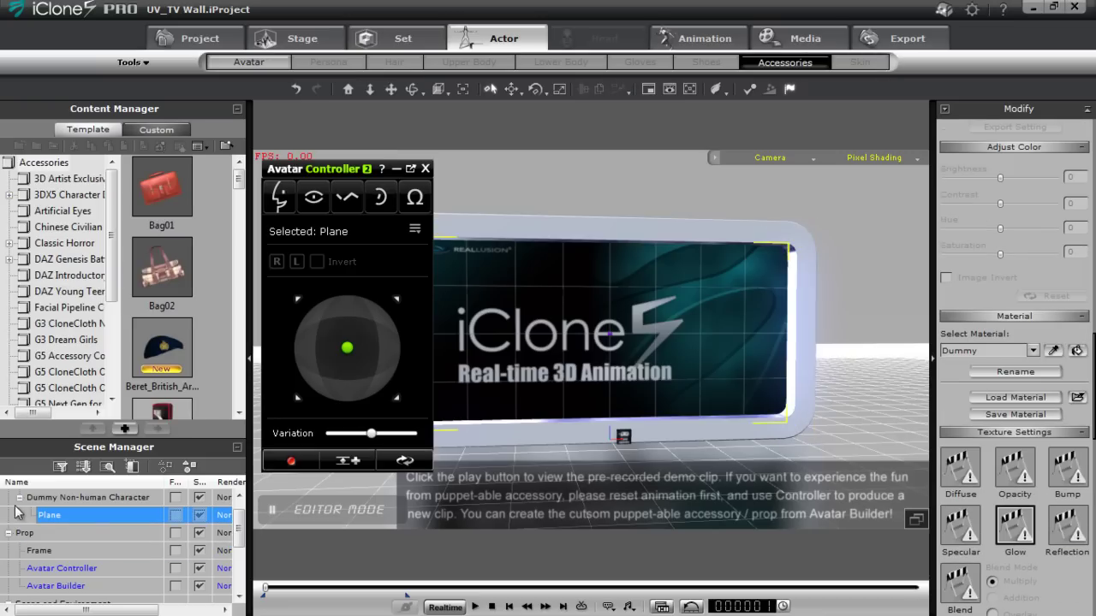
# Step: Review Plane's materials, including Plane1-8 and Plane2-2, and select Plane1-1
pyautogui.click(1018, 352)
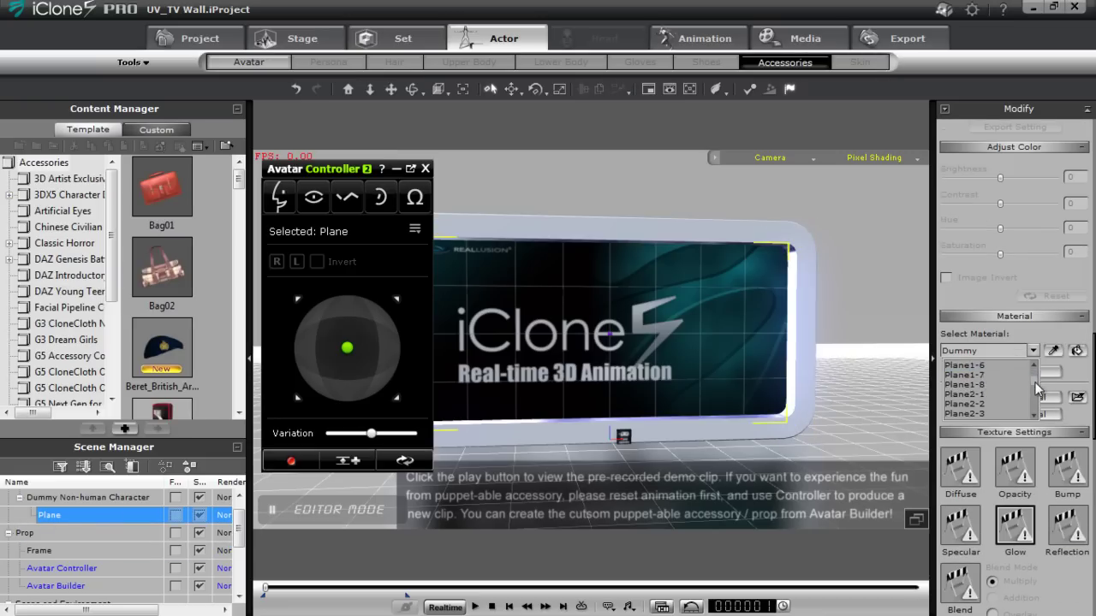
pyautogui.click(985, 384)
pyautogui.click(1028, 352)
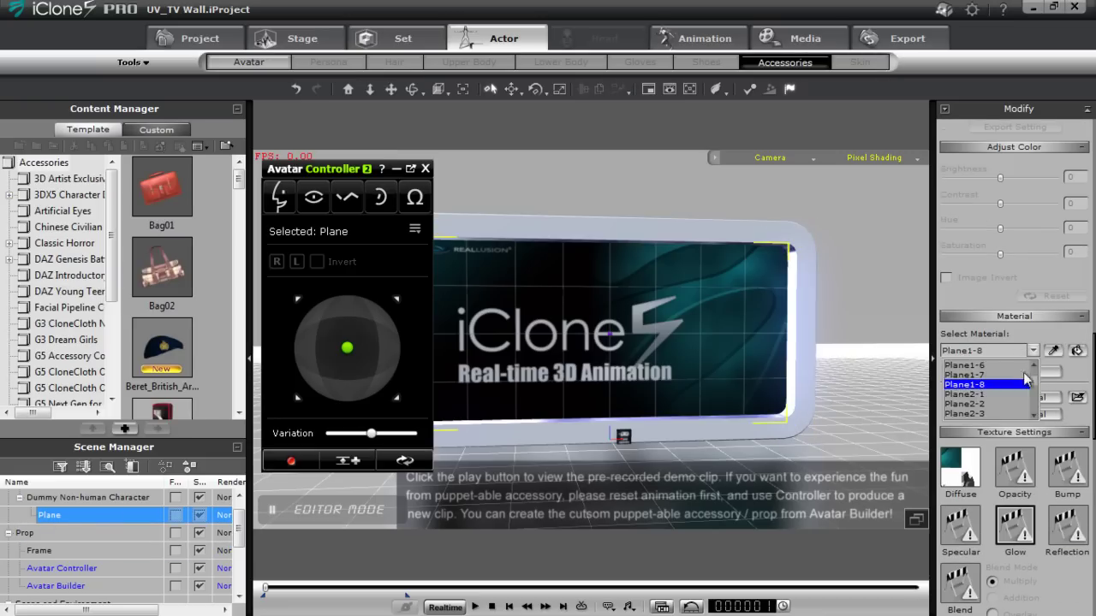
pyautogui.click(1000, 415)
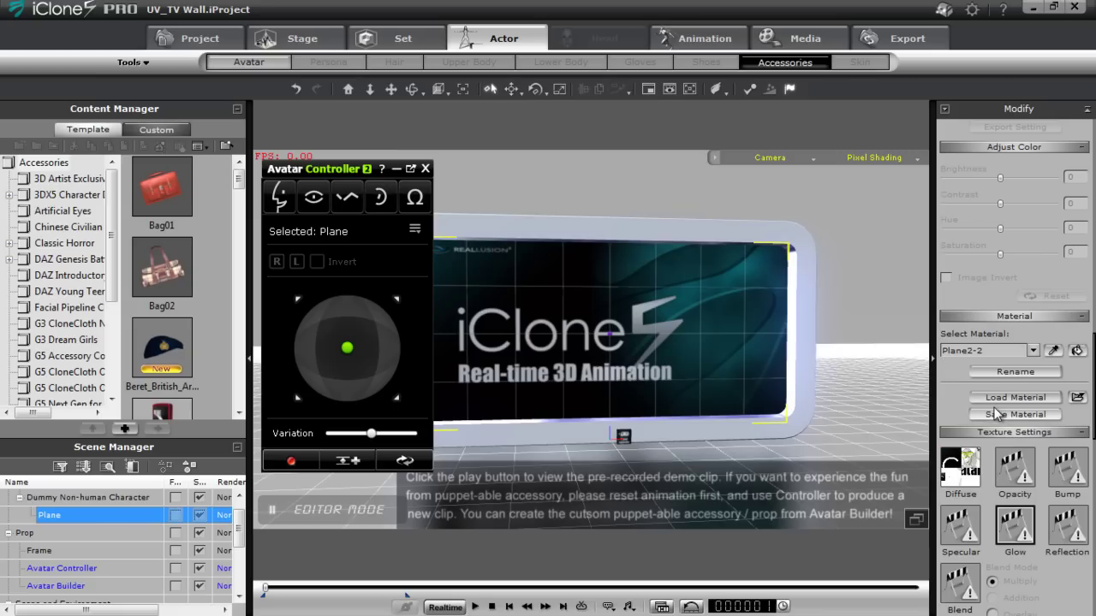
pyautogui.click(1030, 351)
pyautogui.scroll(2, 1034, 373)
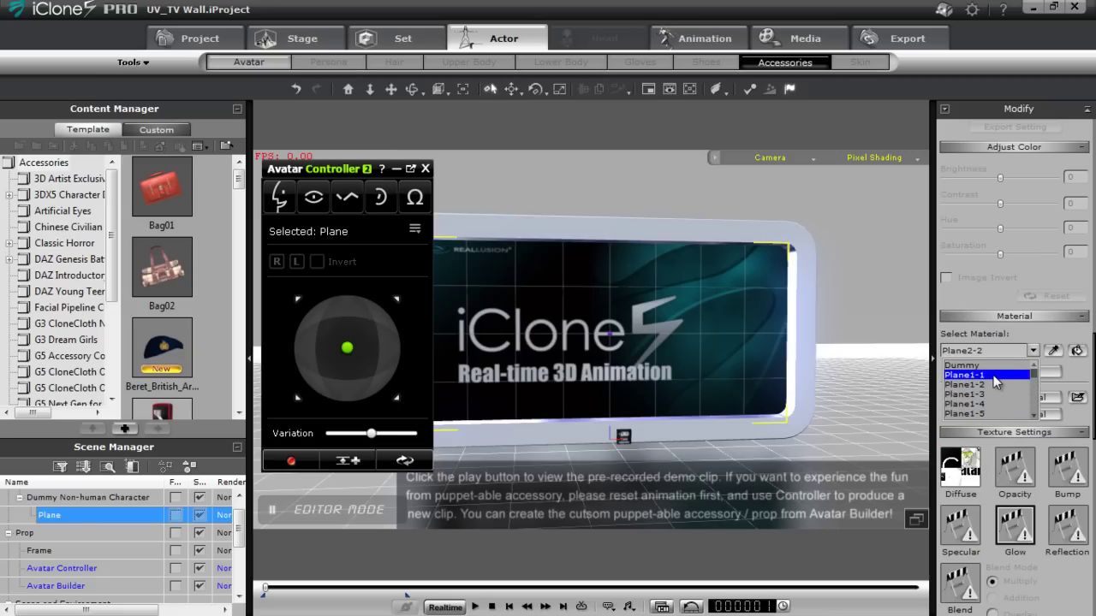
pyautogui.click(993, 375)
# Step: Inspect the Plane01-1 bone in Plane's animation layer editor and close the editor
pyautogui.moveTo(1091, 390); pyautogui.dragTo(1090, 158)
pyautogui.moveTo(676, 348); pyautogui.dragTo(707, 351, button='middle')
pyautogui.moveTo(794, 347); pyautogui.dragTo(755, 323, button='middle')
pyautogui.click(1037, 309)
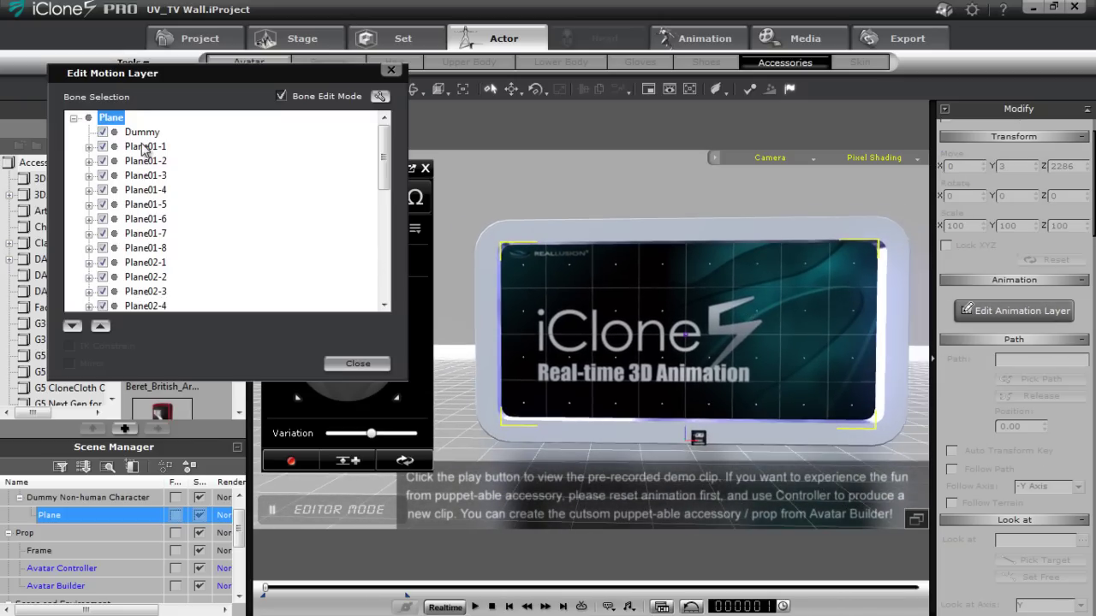
pyautogui.click(145, 147)
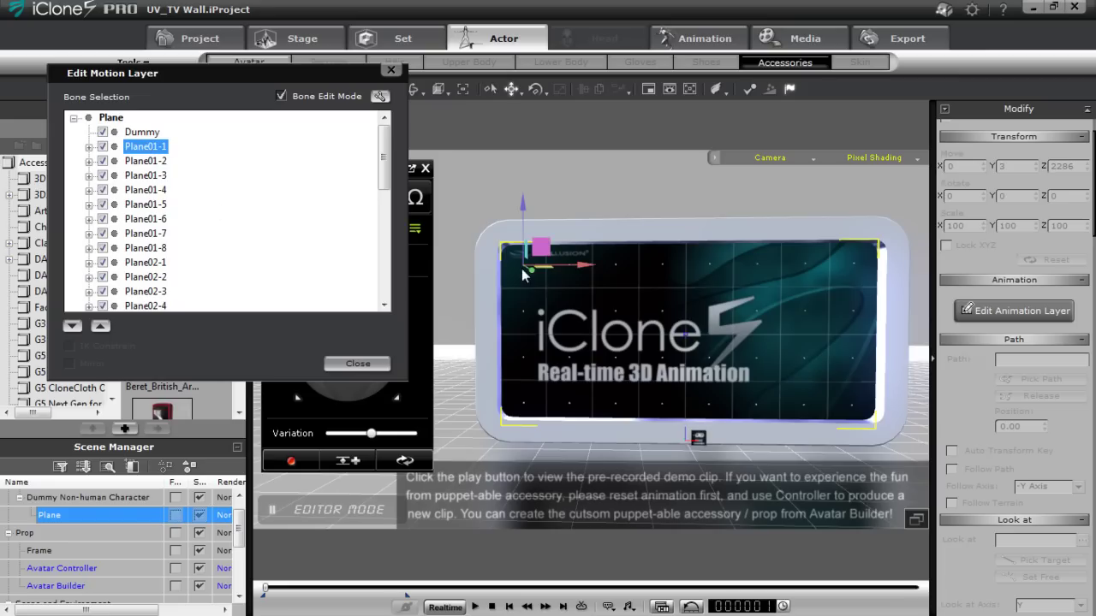
pyautogui.moveTo(542, 248); pyautogui.dragTo(571, 201)
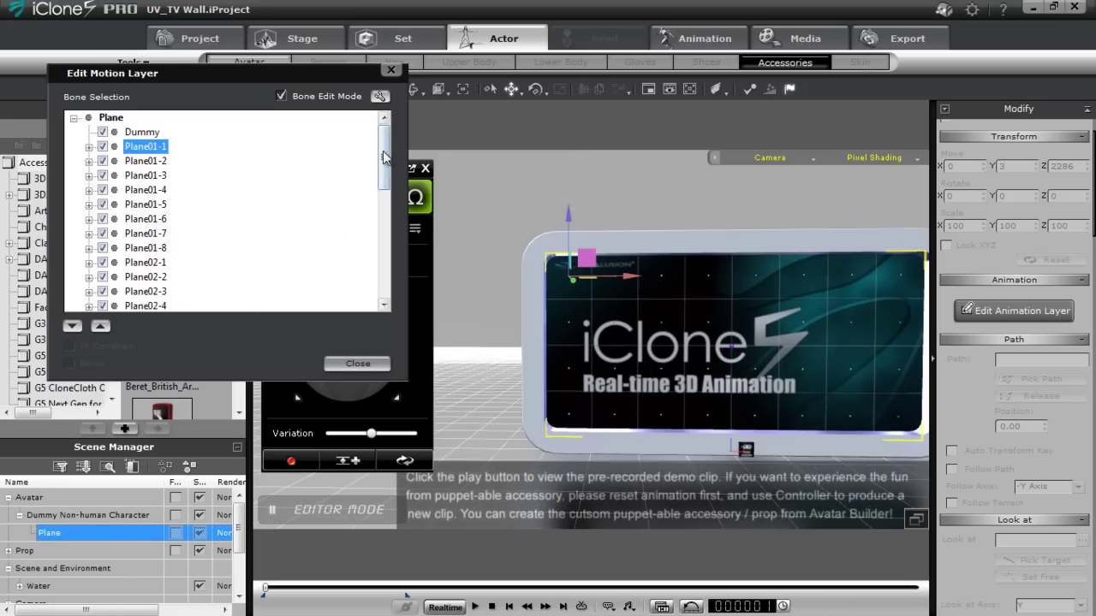
pyautogui.click(358, 364)
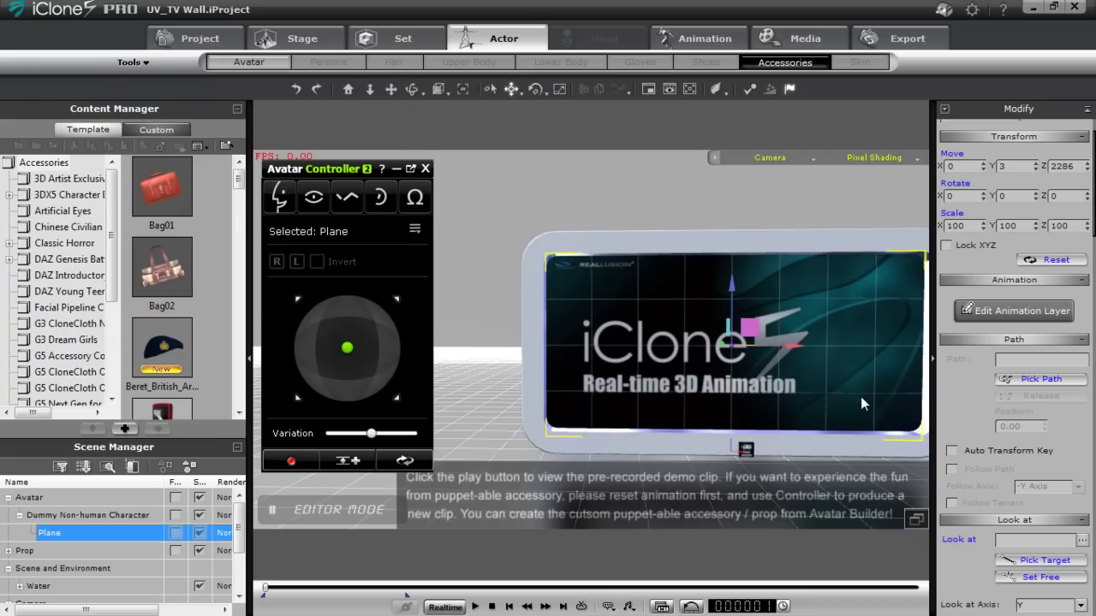
# Step: Select Plane1-1's Diffuse texture channel and scrub the timeline to frame 285 to examine its UV offset
pyautogui.scroll(5, 860, 398)
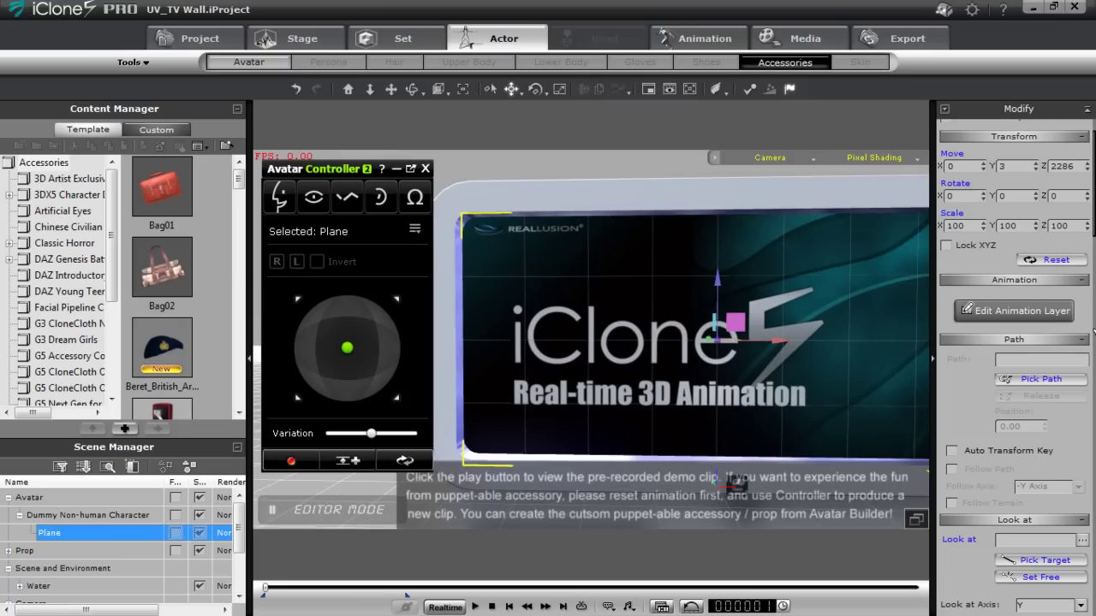
pyautogui.moveTo(1091, 225); pyautogui.dragTo(1080, 460)
pyautogui.click(963, 321)
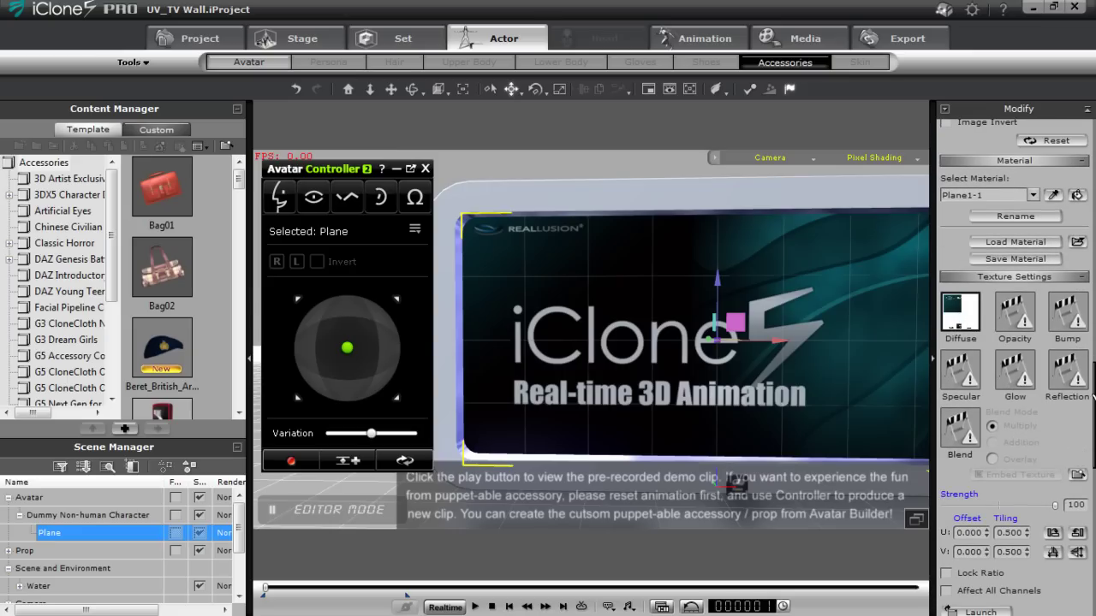
pyautogui.scroll(-5, 1093, 396)
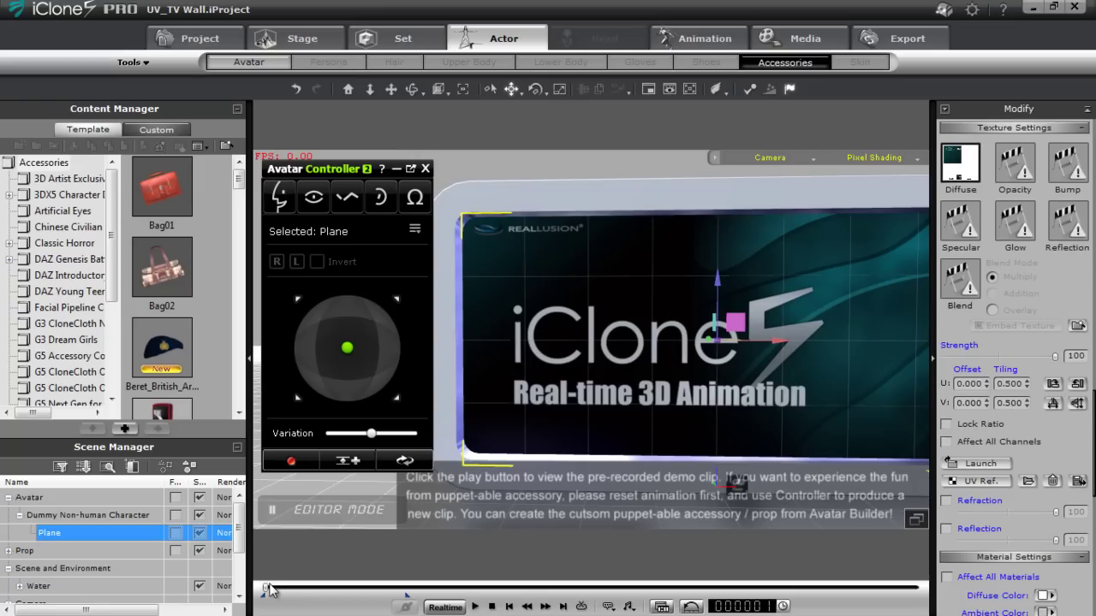
pyautogui.moveTo(266, 594); pyautogui.dragTo(277, 592)
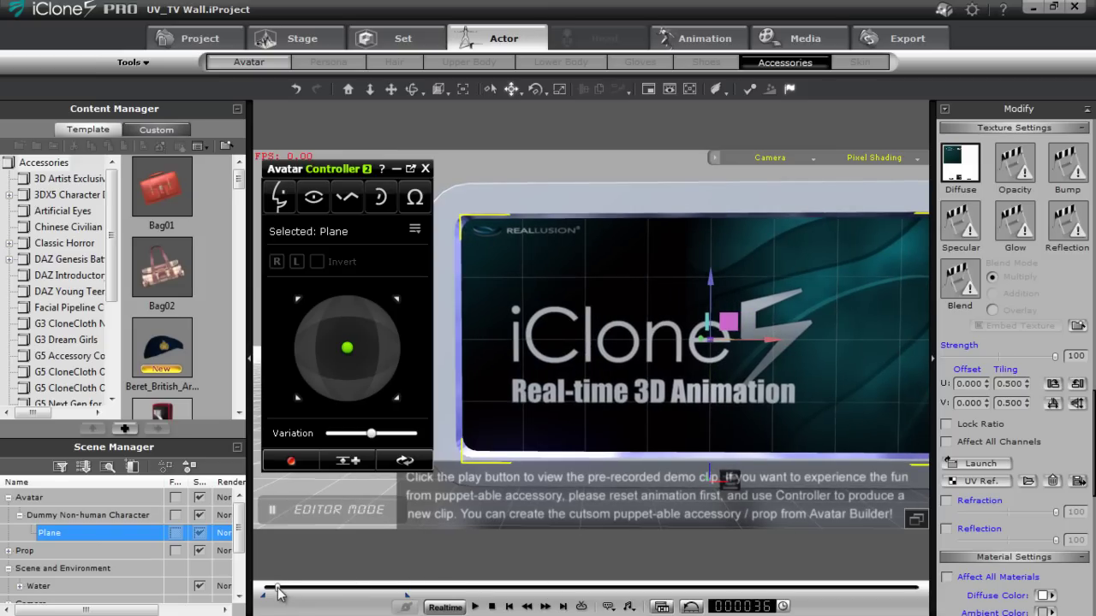
pyautogui.moveTo(278, 594); pyautogui.dragTo(369, 591)
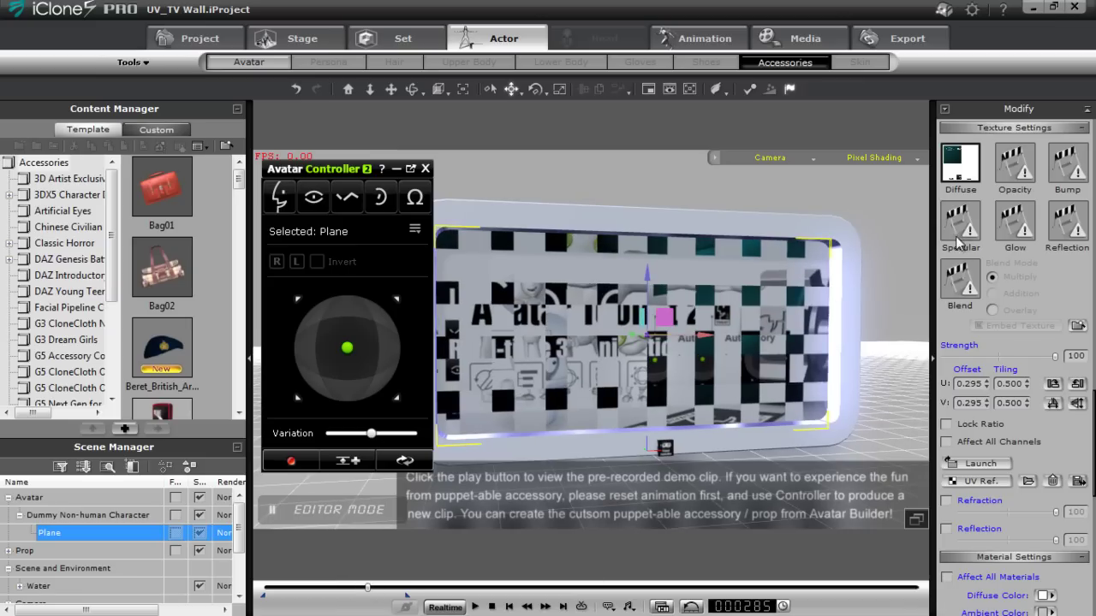
# Step: Launch Plane1-1's diffuse texture in Photoshop and check its image size
pyautogui.click(982, 463)
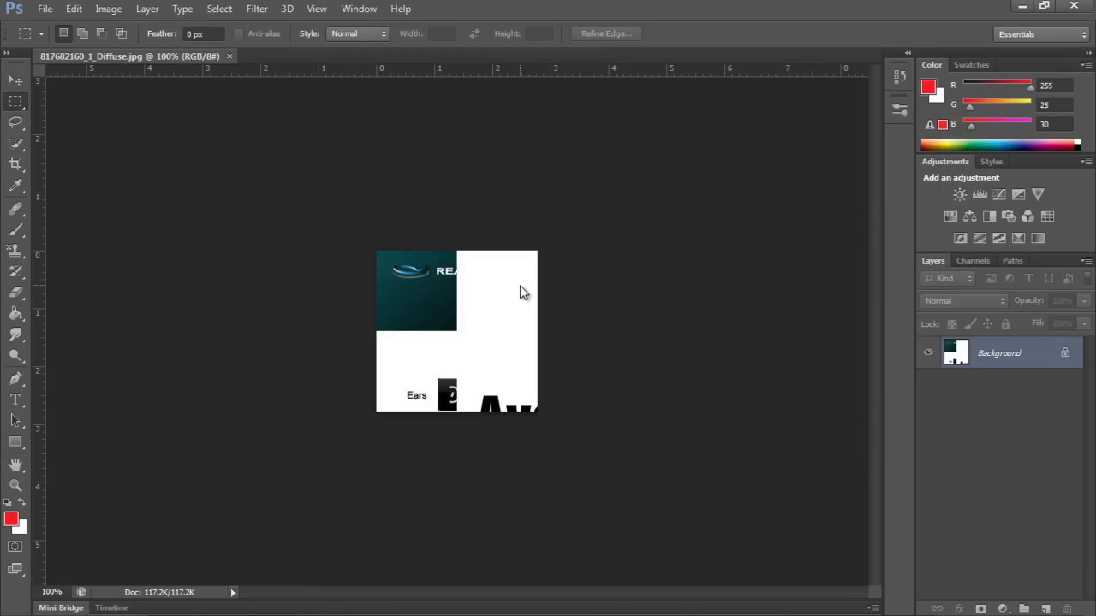
pyautogui.hotkey('ctrl', 'alt', 'i')
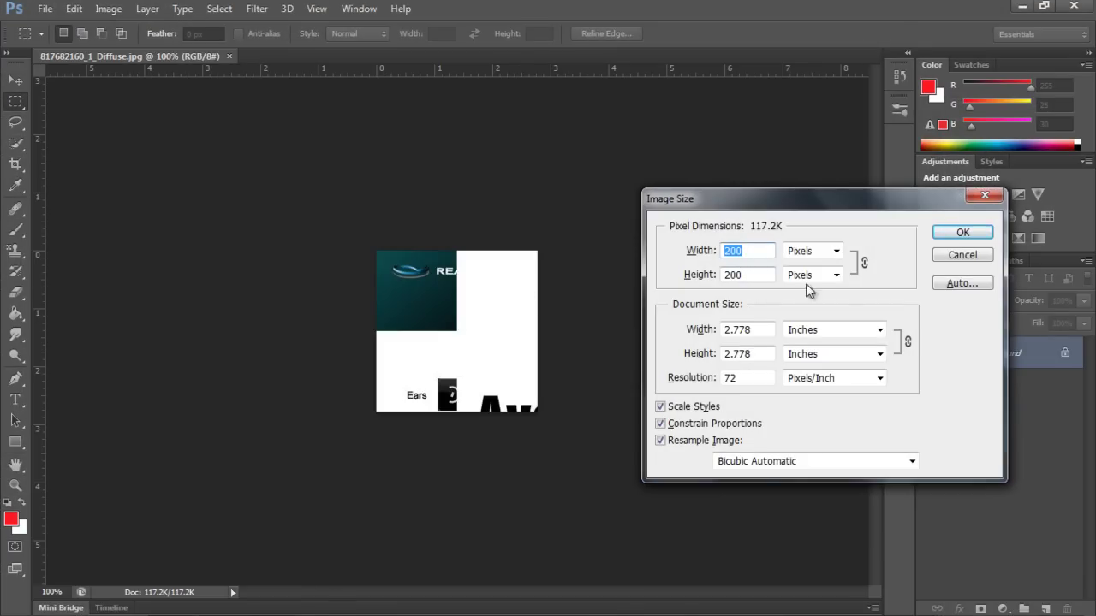
pyautogui.click(964, 234)
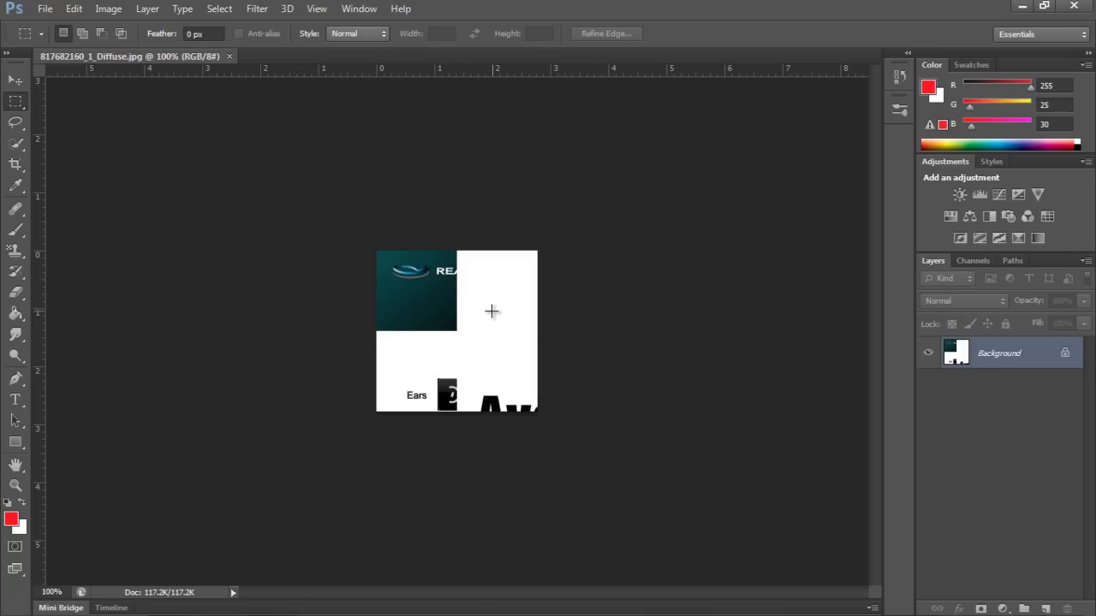
# Step: Create a new 100 × 100 pixel RGB document with a white background
pyautogui.click(45, 8)
pyautogui.click(62, 26)
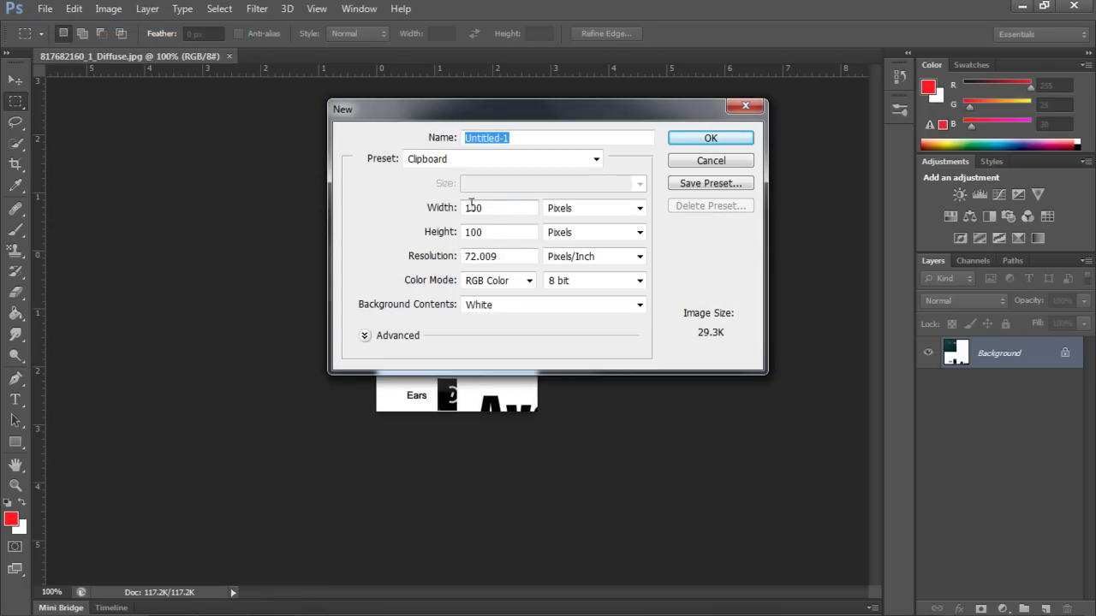
pyautogui.click(702, 140)
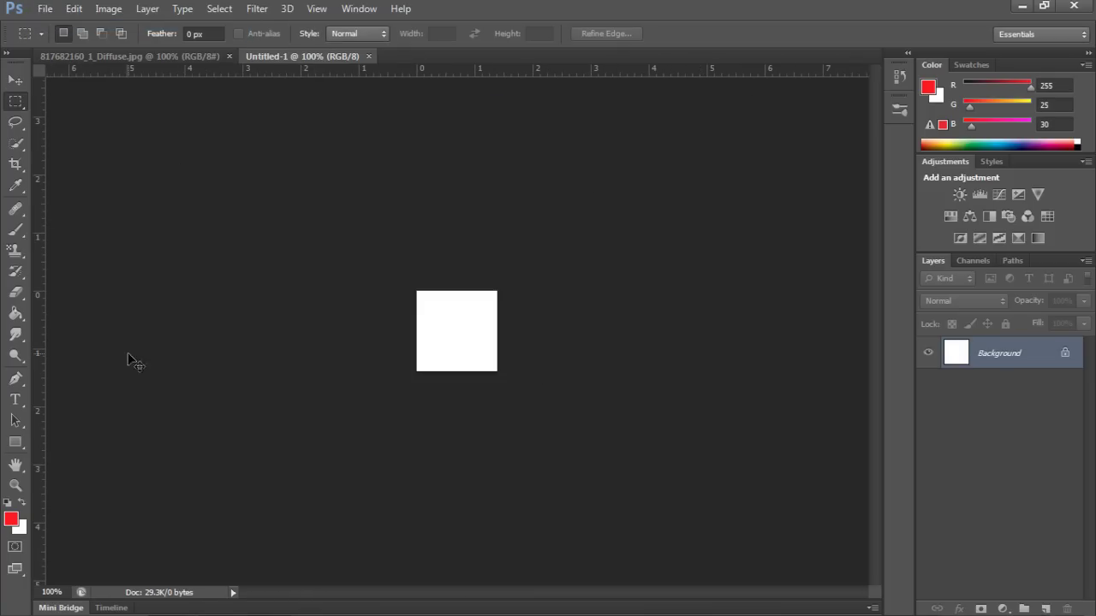
pyautogui.hotkey('ctrl', '+')
pyautogui.hotkey('ctrl', '+')
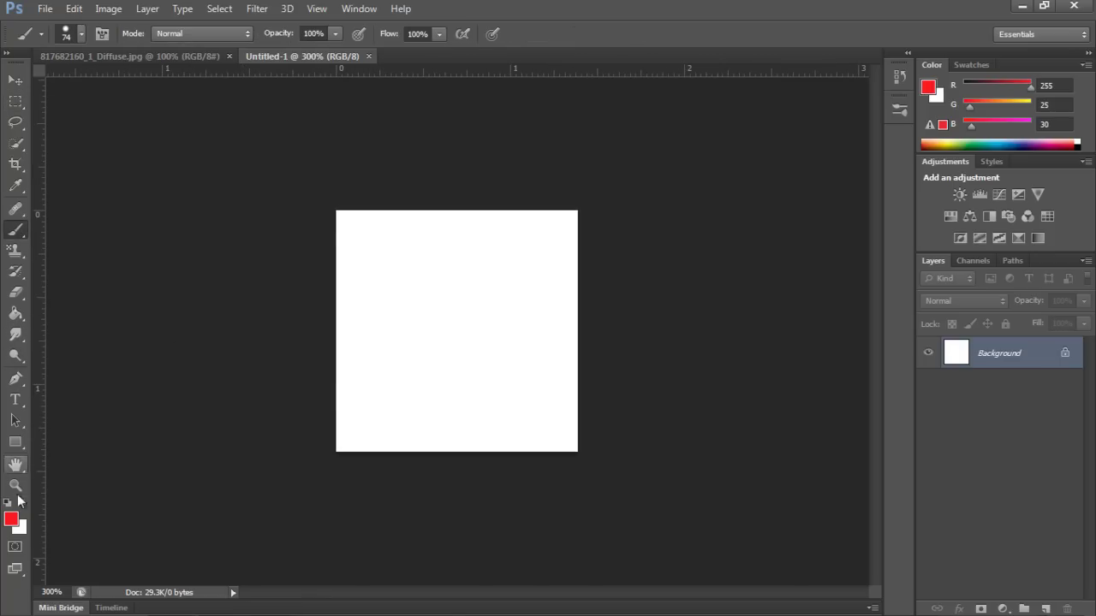
# Step: Paint the new document's whole canvas red with the Brush tool and clear it back to white
pyautogui.click(381, 214)
pyautogui.moveTo(355, 344)
pyautogui.mouseDown()
pyautogui.moveTo(527, 176)
pyautogui.moveTo(511, 414)
pyautogui.moveTo(563, 396)
pyautogui.mouseUp()
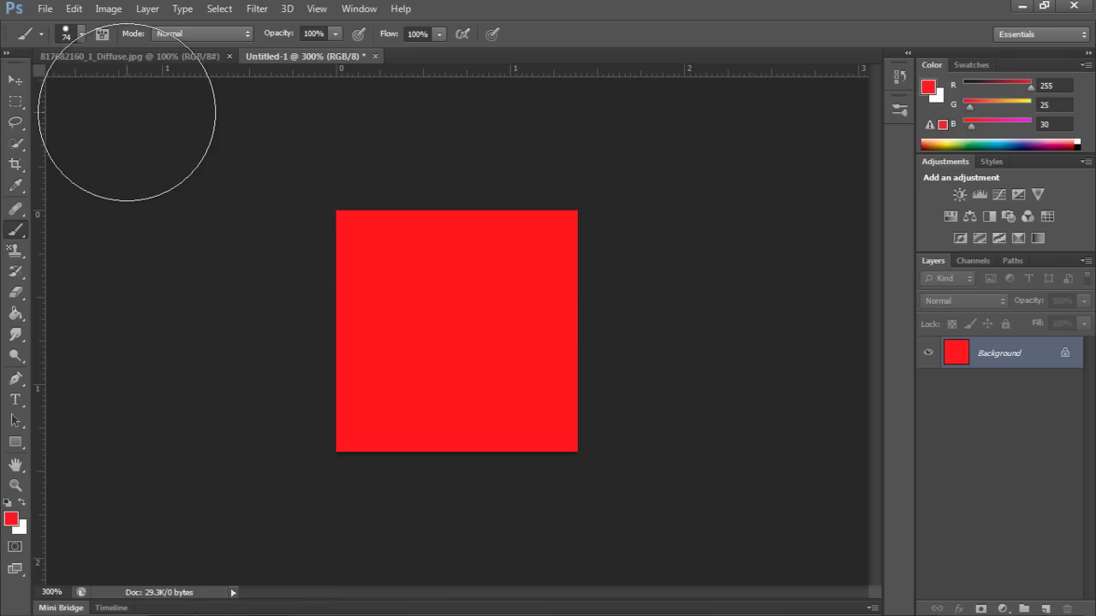
pyautogui.hotkey('ctrl', 'a')
pyautogui.hotkey('ctrl', 'BackSpace')
pyautogui.hotkey('ctrl', 'd')
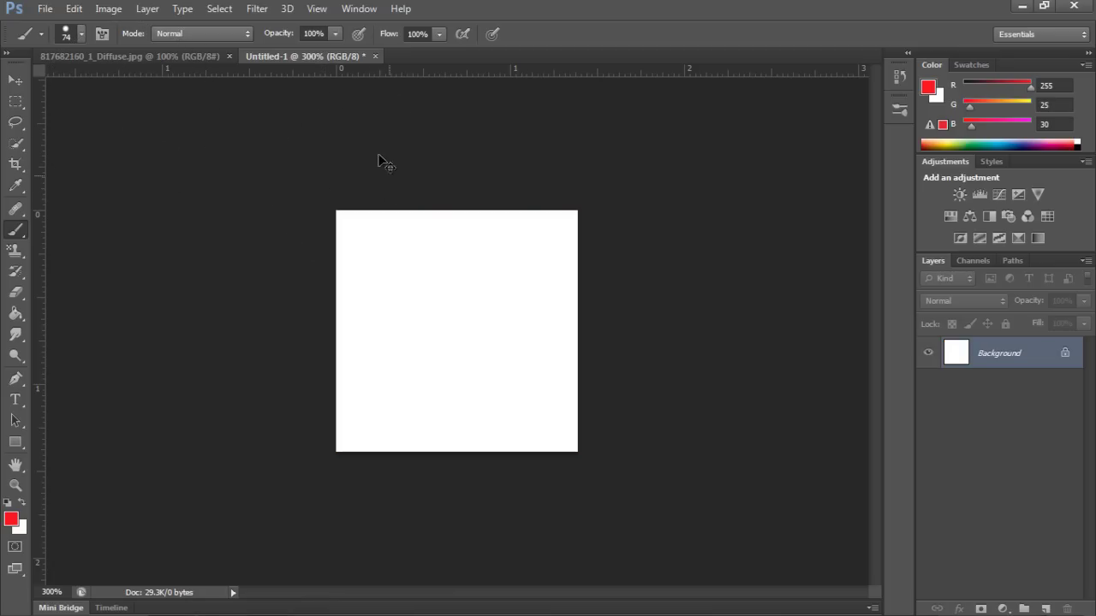
# Step: Paste the copied red square into the diffuse texture document and position it over the dark top-left quarter
pyautogui.click(159, 57)
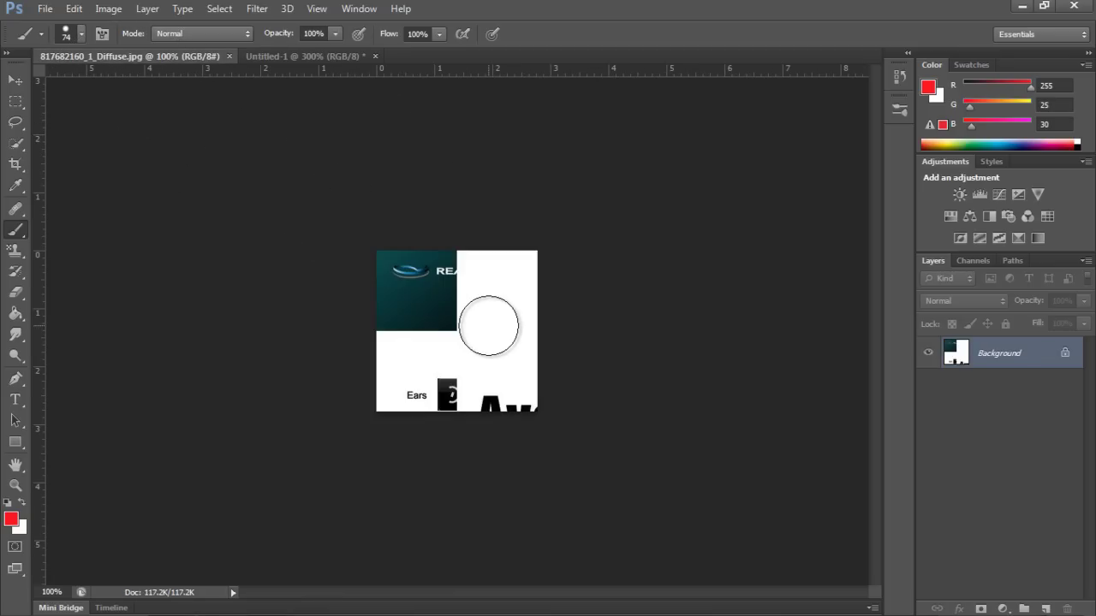
pyautogui.hotkey('ctrl', 'v')
pyautogui.click(15, 79)
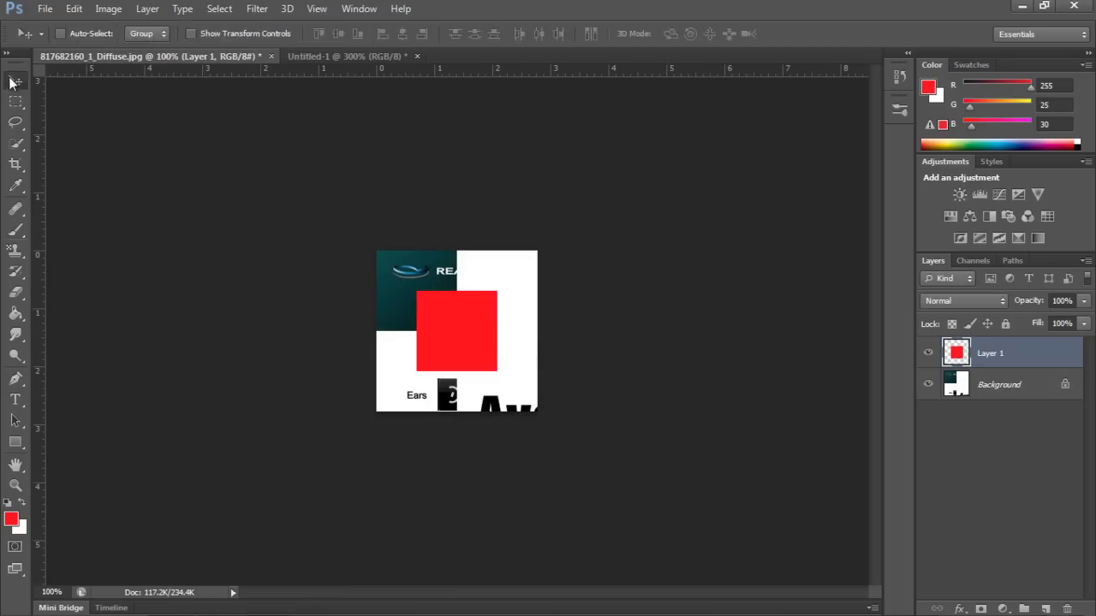
pyautogui.moveTo(469, 336); pyautogui.dragTo(445, 306)
# Step: Save the edited texture as a JPEG at Maximum quality 12, replacing the existing 817682160_1_Diffuse.jpg
pyautogui.click(45, 9)
pyautogui.click(89, 187)
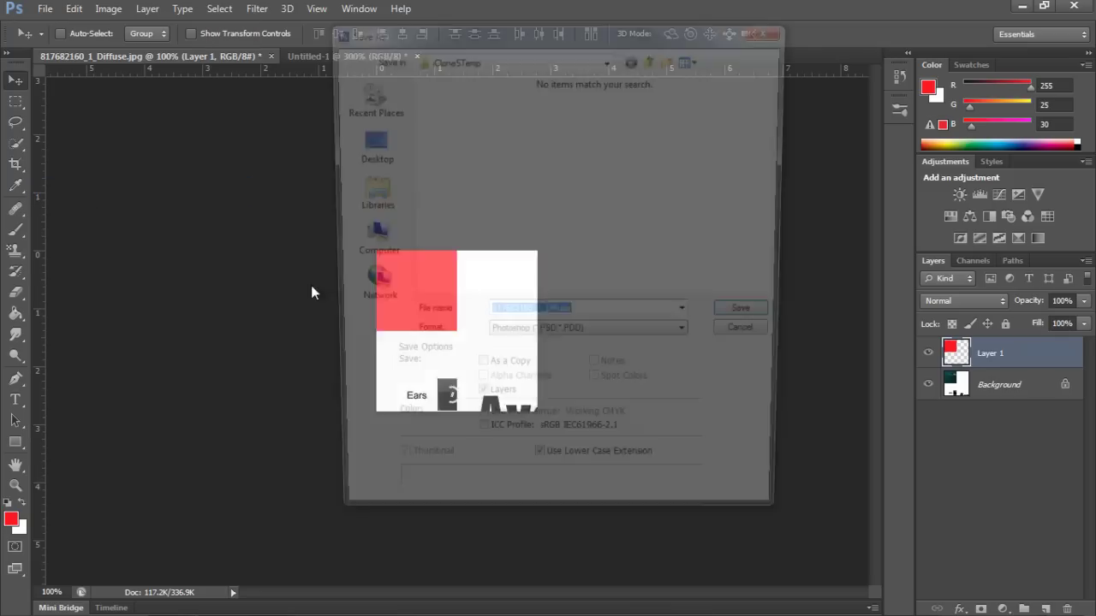
pyautogui.click(589, 339)
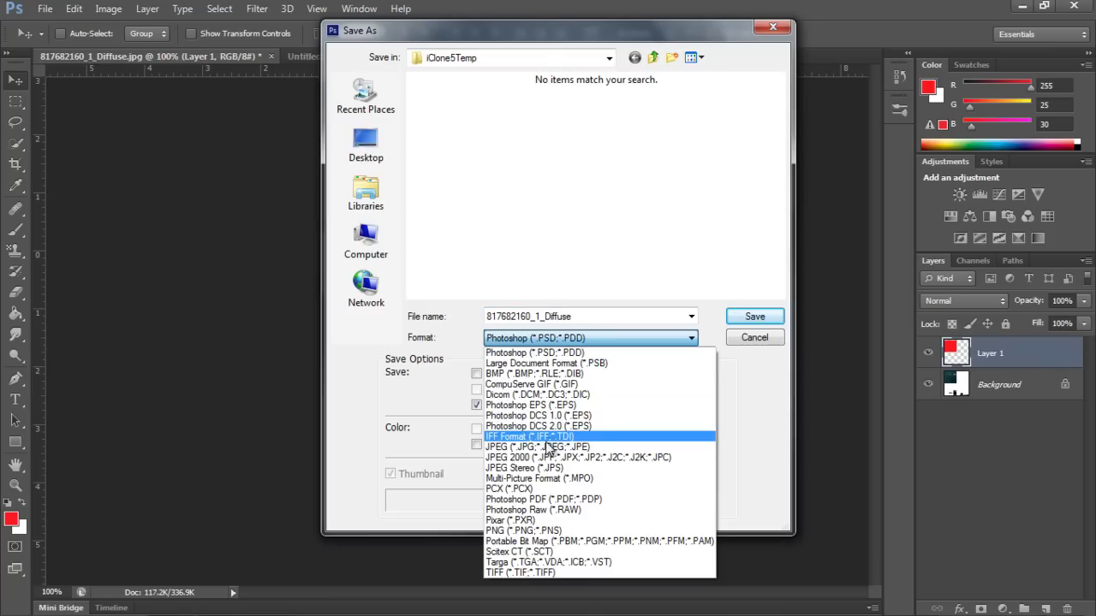
pyautogui.click(540, 447)
pyautogui.click(754, 317)
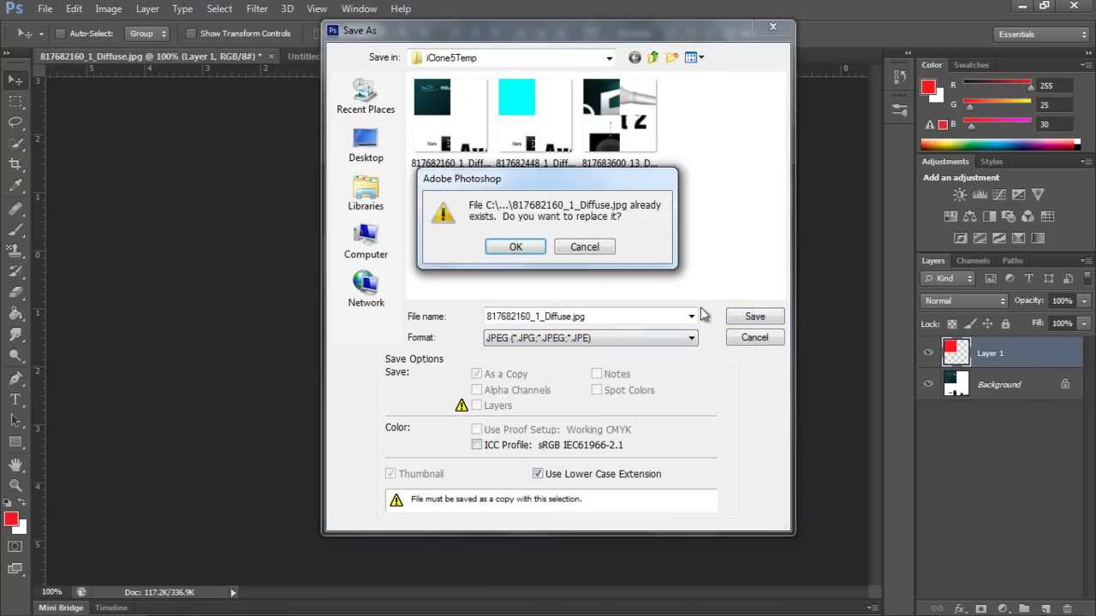
pyautogui.click(511, 247)
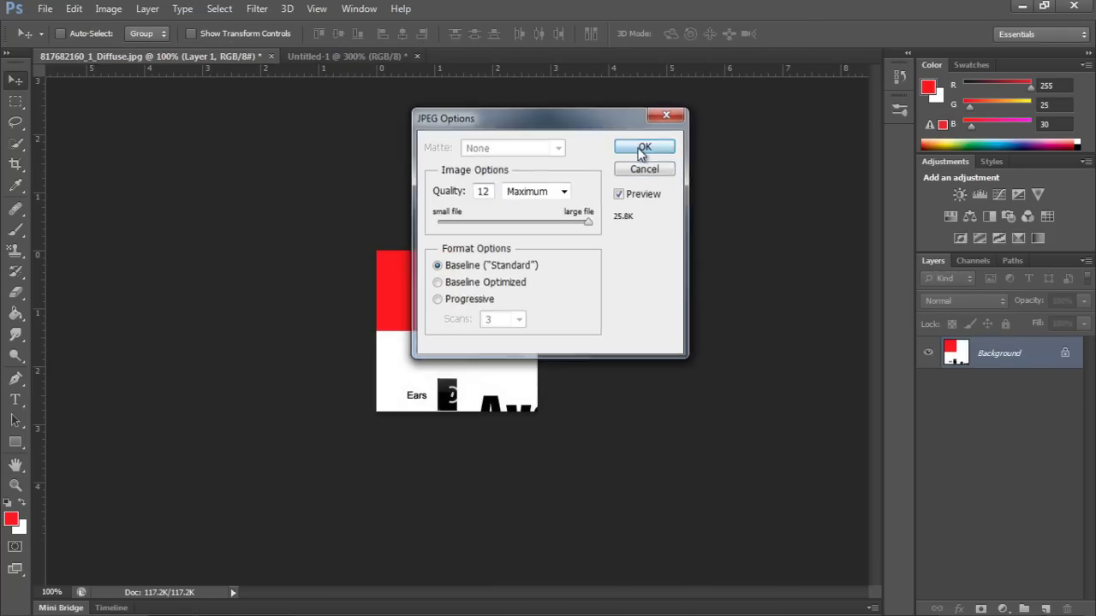
pyautogui.click(640, 149)
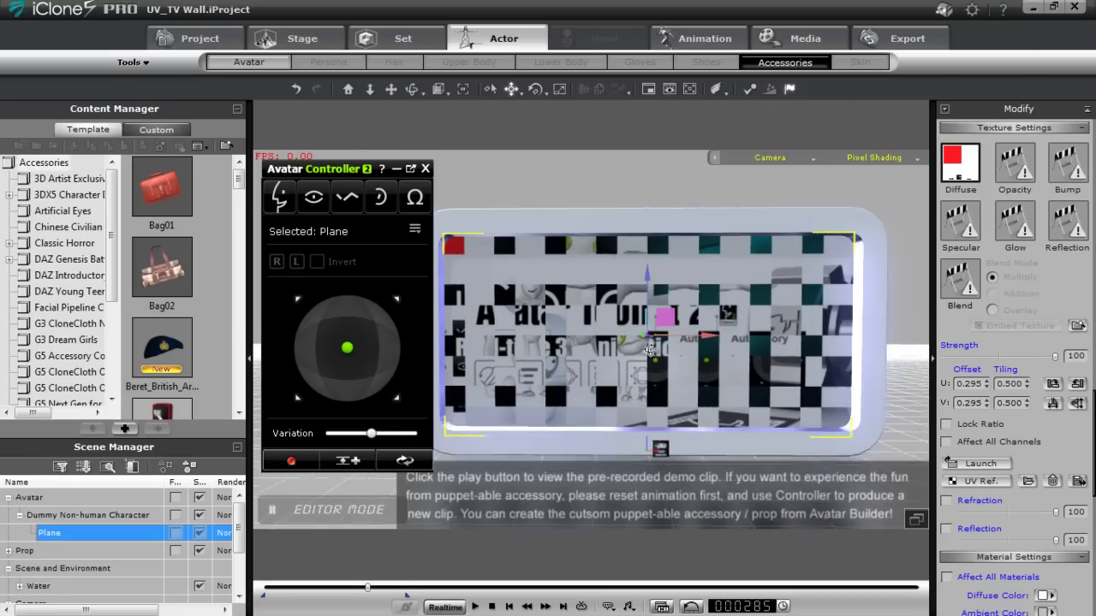
# Step: Return the TV wall's timeline to frame 1 in iClone and start a new project without saving the current one
pyautogui.moveTo(368, 593); pyautogui.dragTo(261, 604)
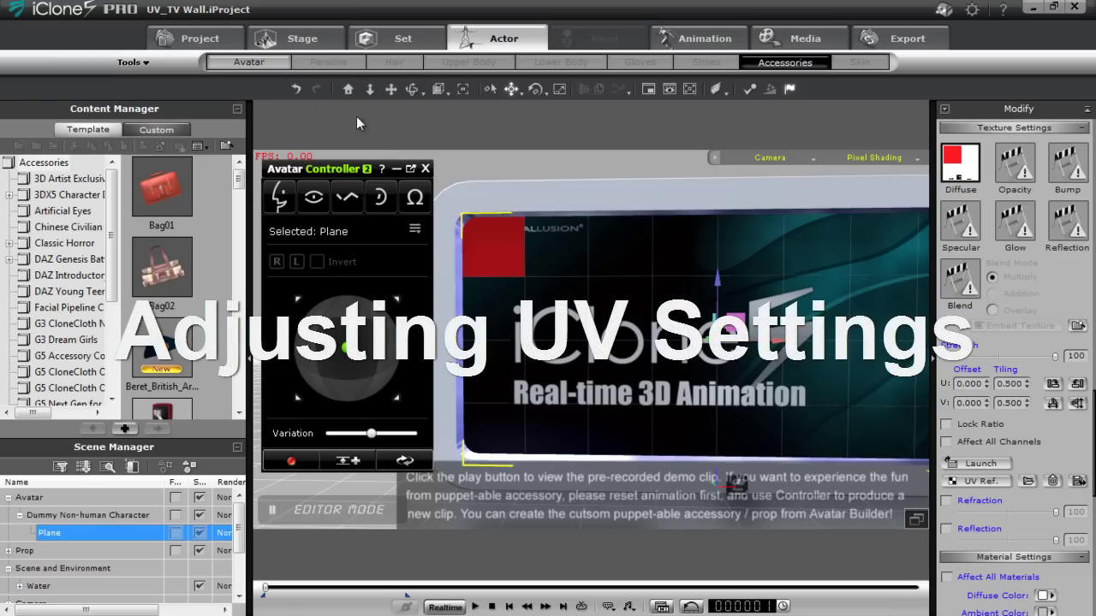
pyautogui.click(201, 38)
pyautogui.click(415, 62)
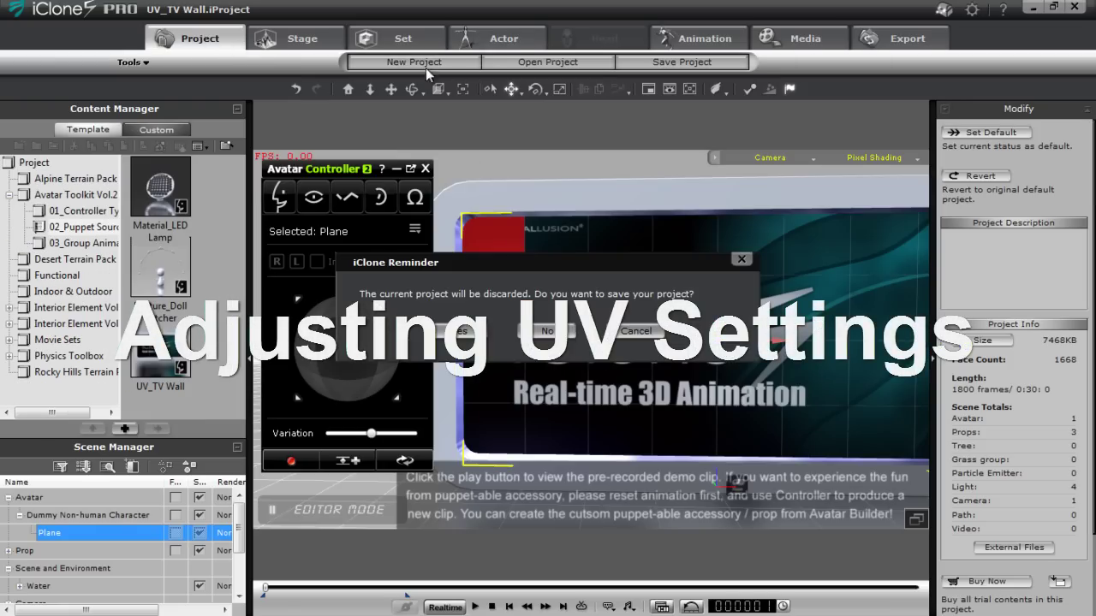
pyautogui.click(546, 333)
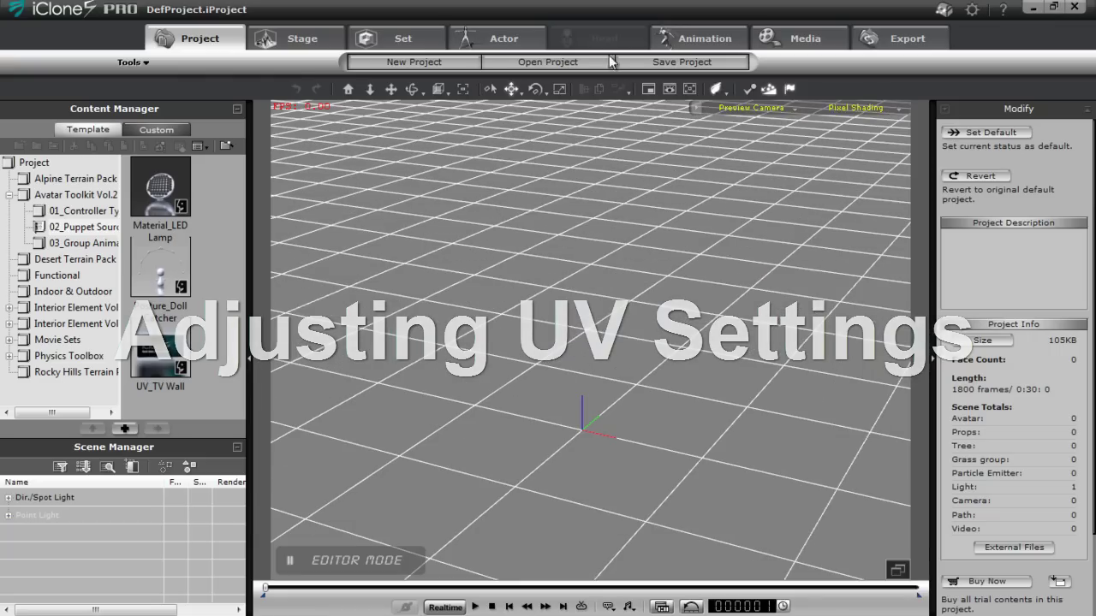
# Step: Add the Box_001 prop from the 3D Blocks library to the empty scene
pyautogui.click(429, 40)
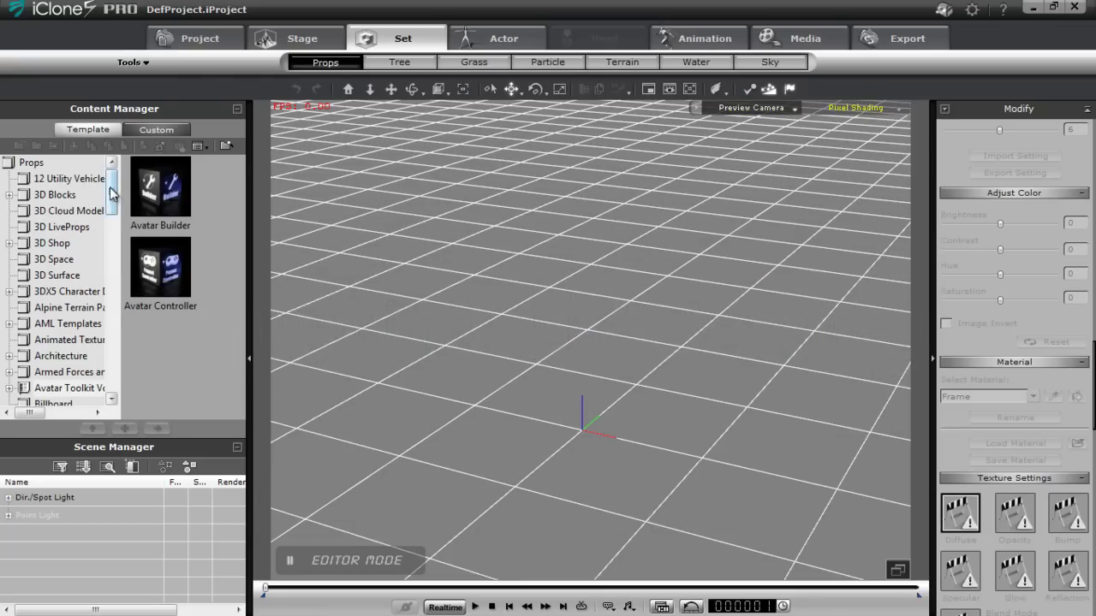
pyautogui.click(62, 196)
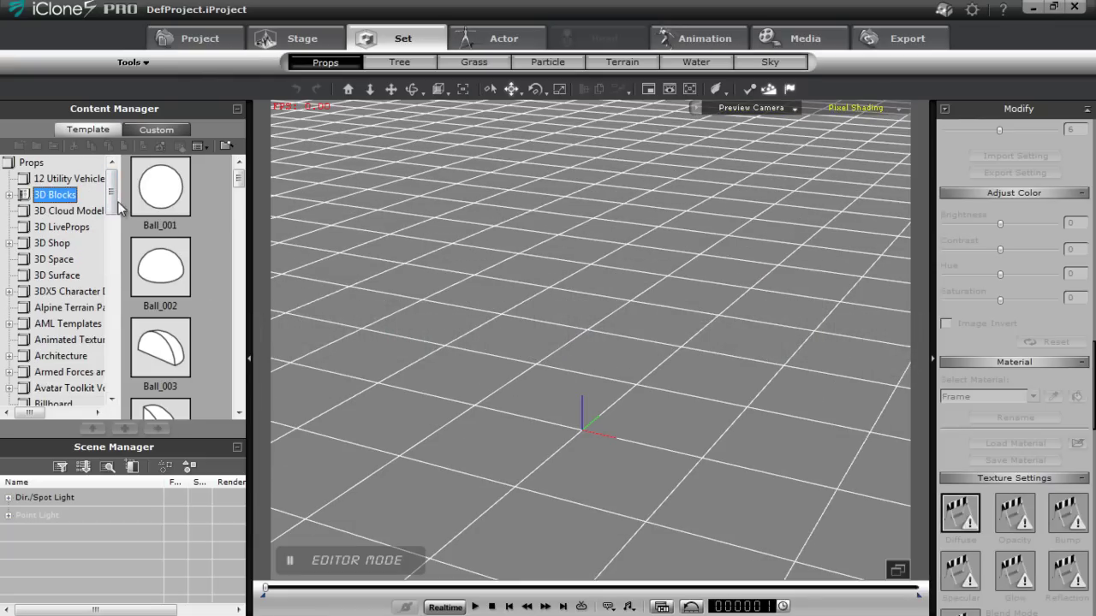
pyautogui.moveTo(239, 177); pyautogui.dragTo(239, 202)
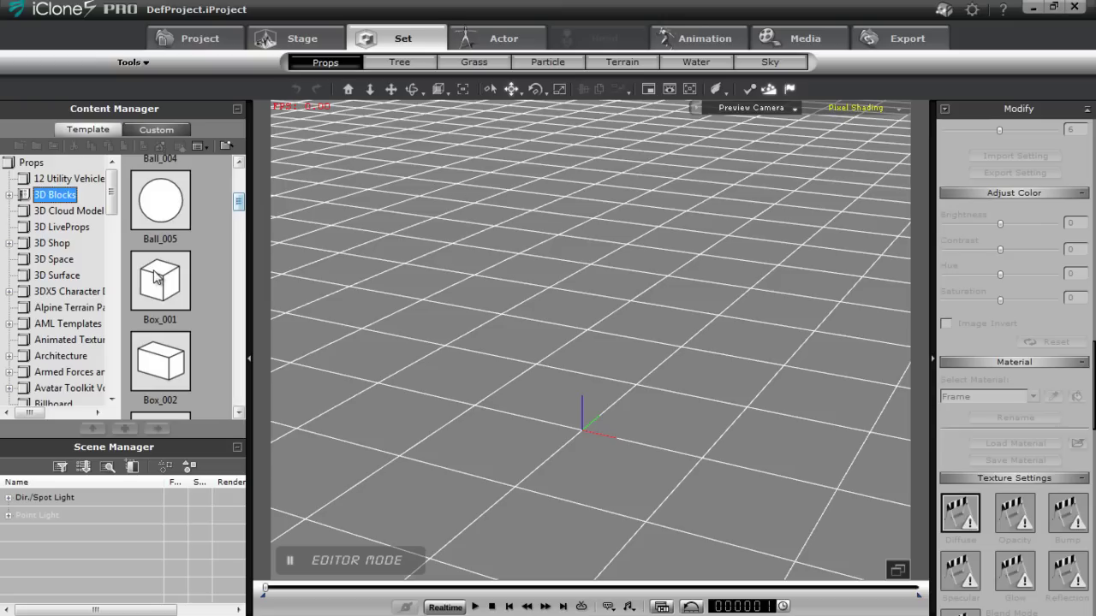
pyautogui.doubleClick(163, 267)
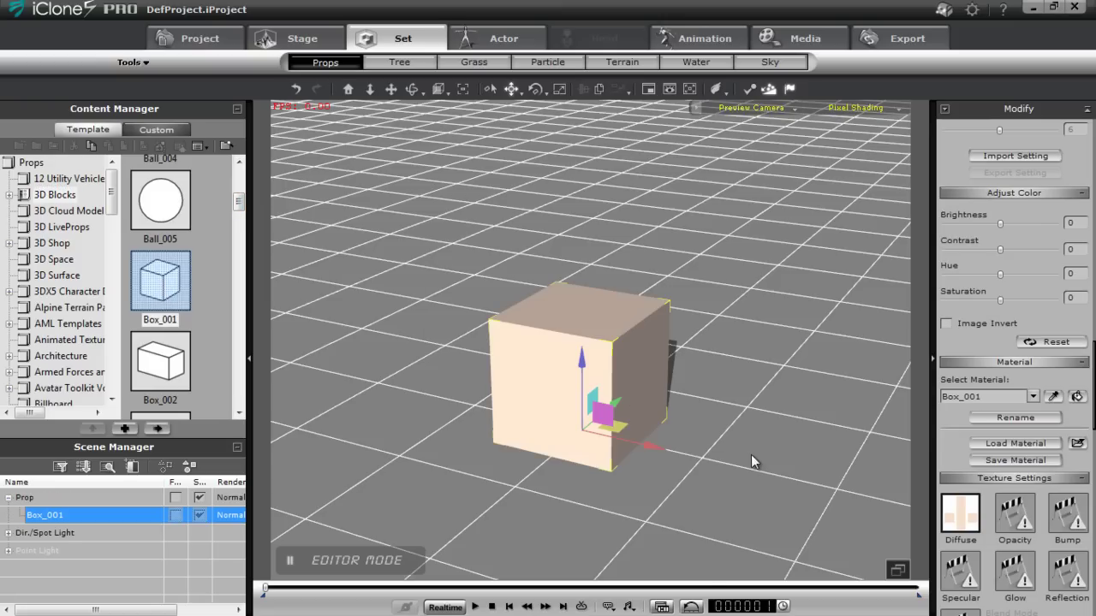
pyautogui.moveTo(637, 329); pyautogui.dragTo(639, 310)
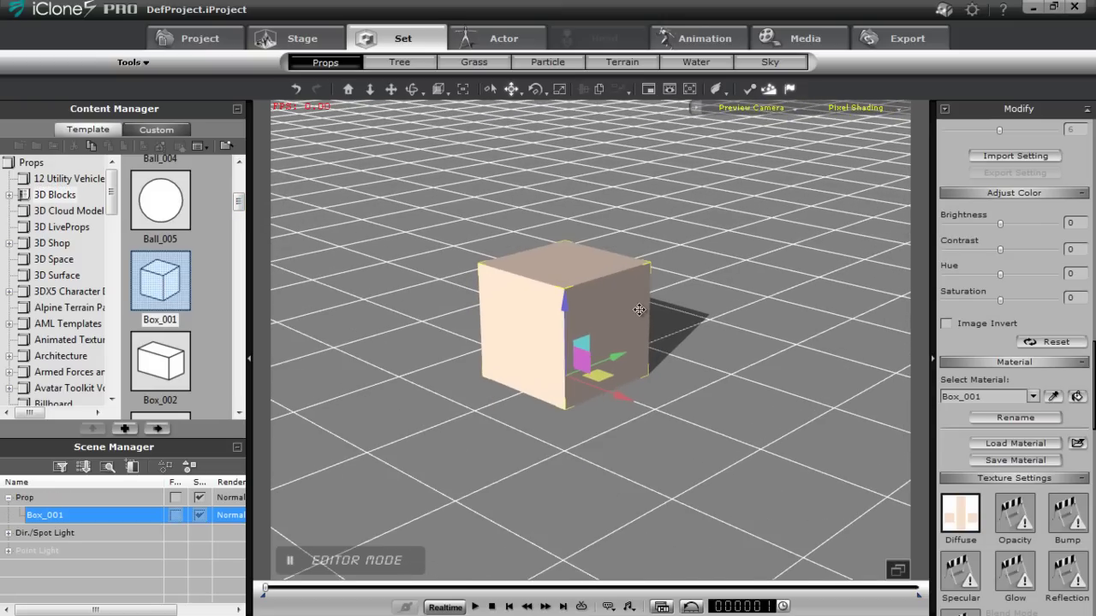
# Step: Load the plane JPEG image from the Desktop as Box_001's Diffuse texture
pyautogui.scroll(-3, 1092, 420)
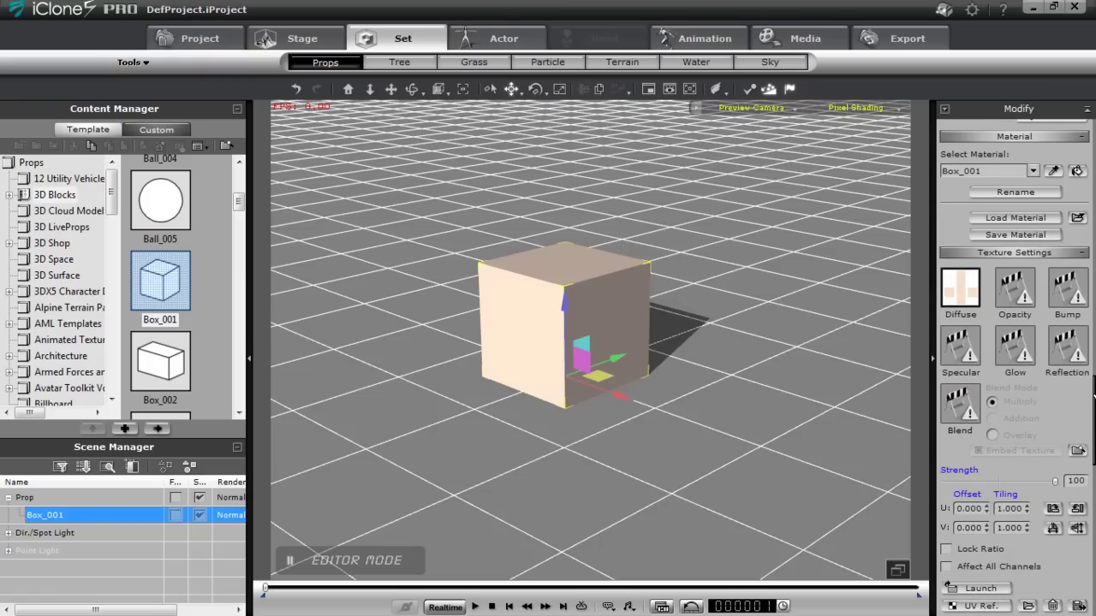
pyautogui.click(961, 291)
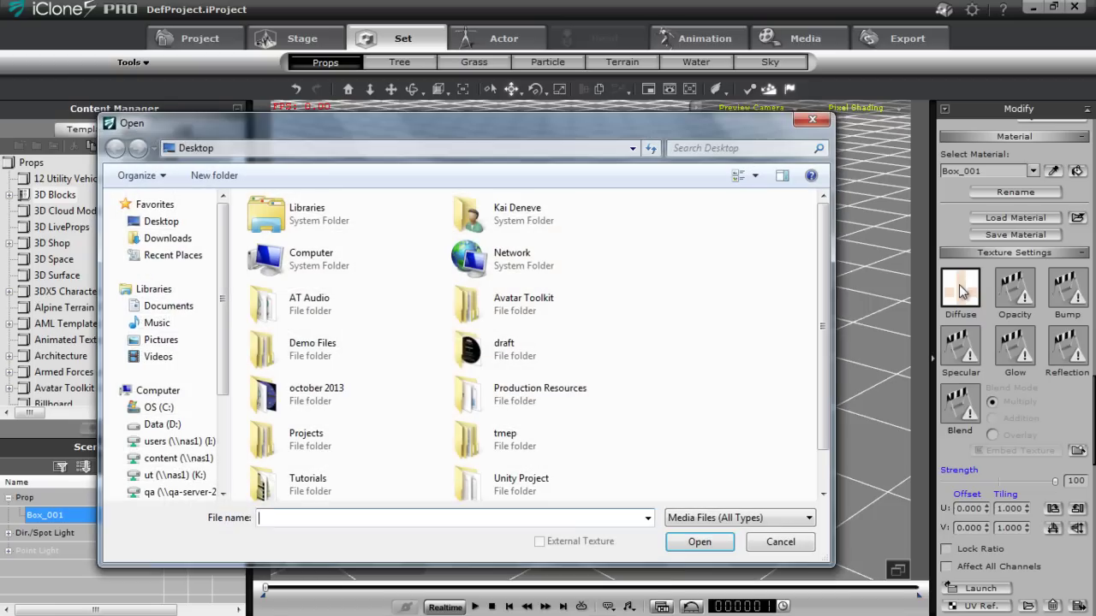
pyautogui.scroll(-1, 828, 298)
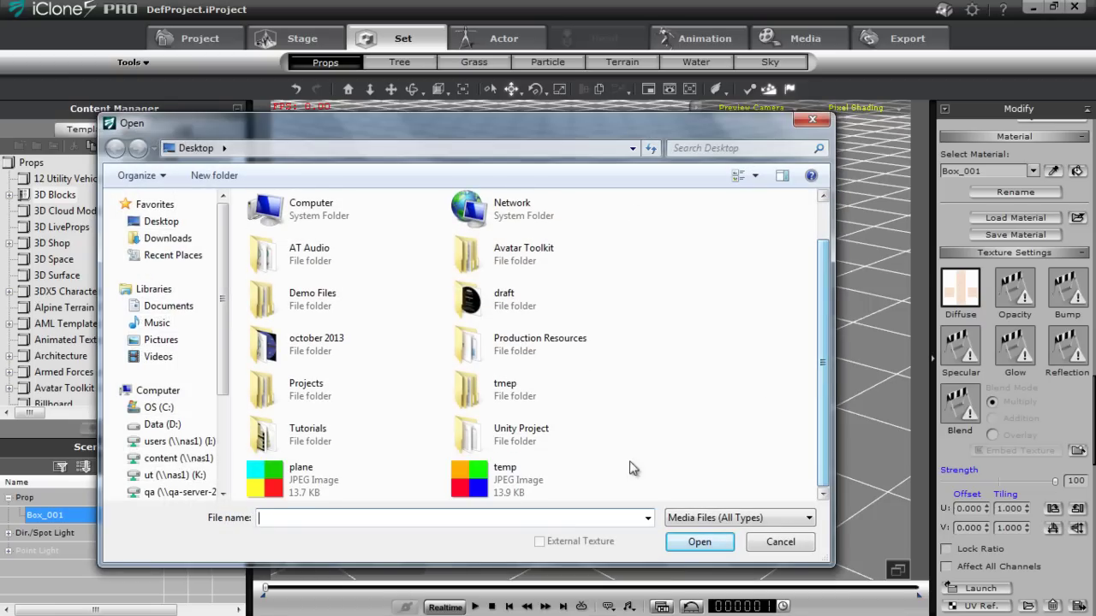
pyautogui.click(289, 480)
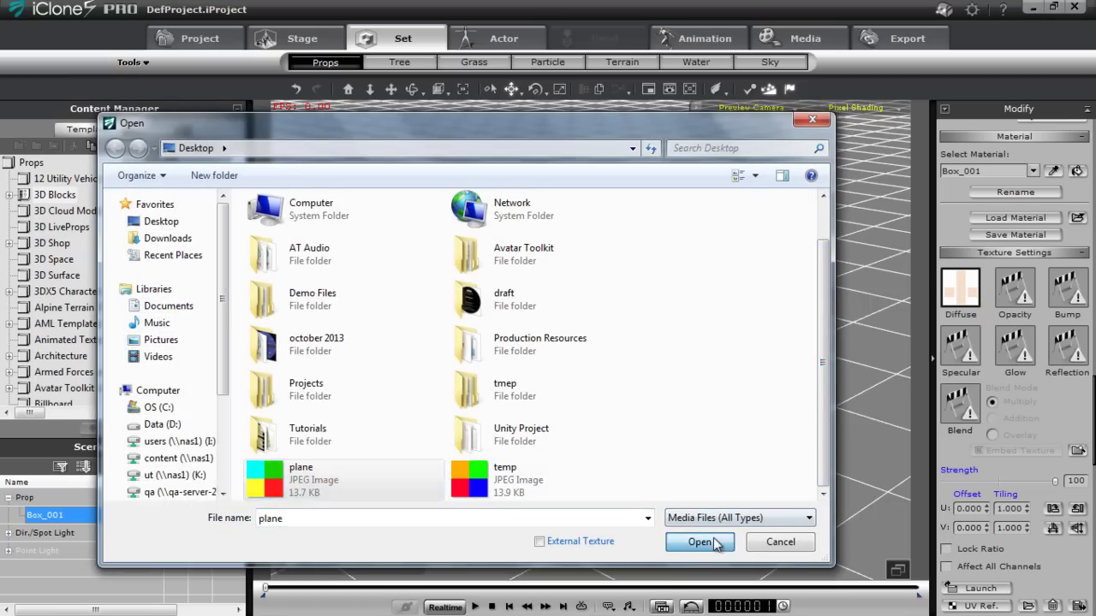
pyautogui.click(700, 542)
# Step: Apply the Box UV type to Box_001 and view the texture mapping on its side and top faces
pyautogui.moveTo(454, 423); pyautogui.dragTo(620, 436, button='right')
pyautogui.moveTo(639, 500); pyautogui.dragTo(627, 333, button='right')
pyautogui.moveTo(543, 362); pyautogui.dragTo(582, 404, button='right')
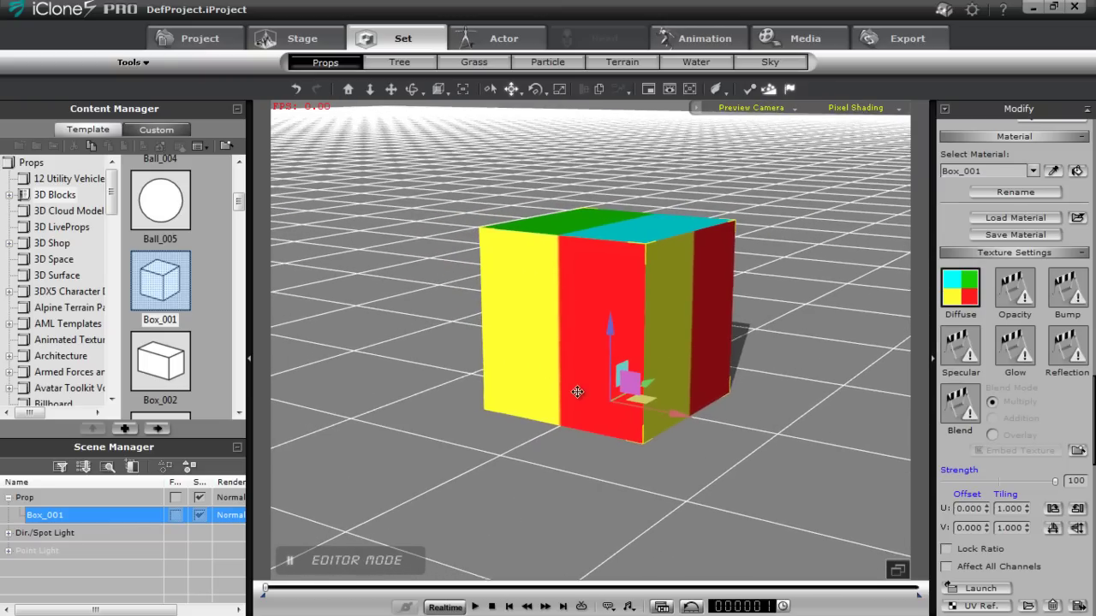
pyautogui.scroll(-15, 1092, 402)
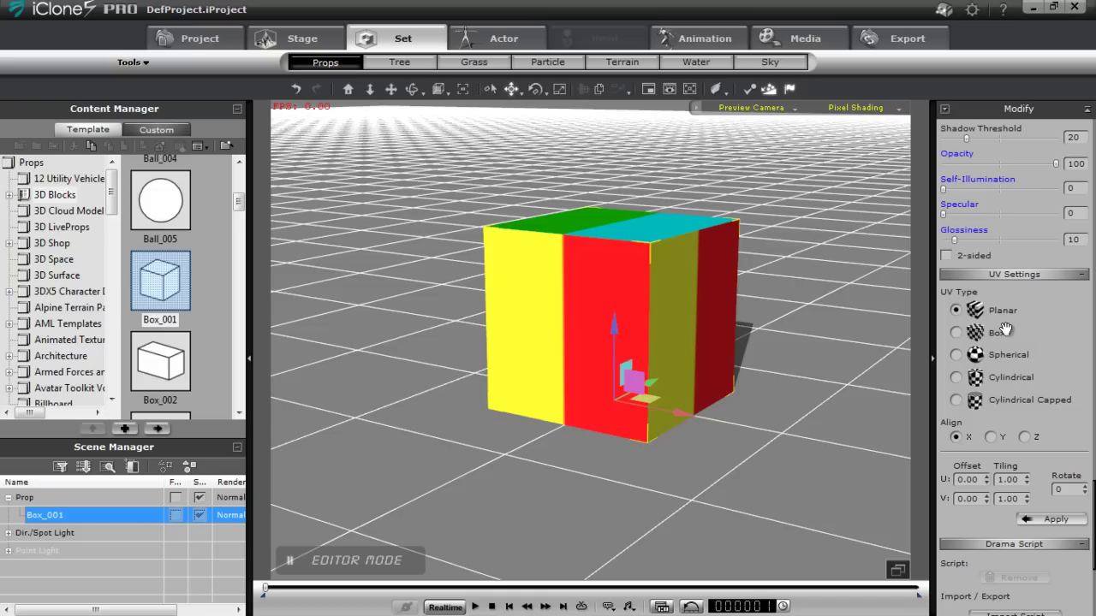
pyautogui.click(1051, 518)
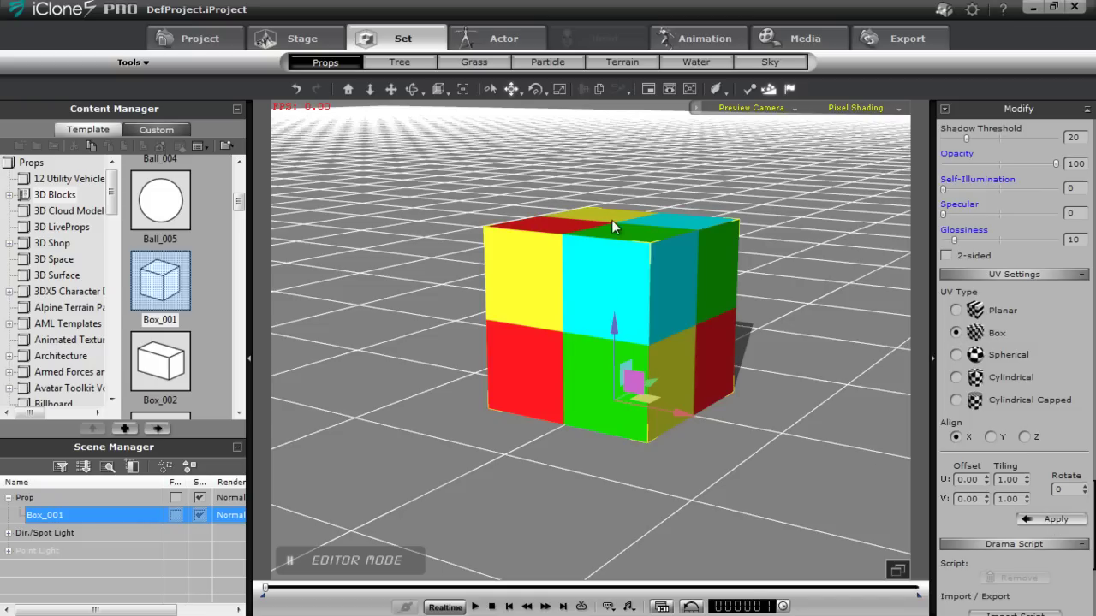
pyautogui.moveTo(611, 216); pyautogui.dragTo(630, 333, button='right')
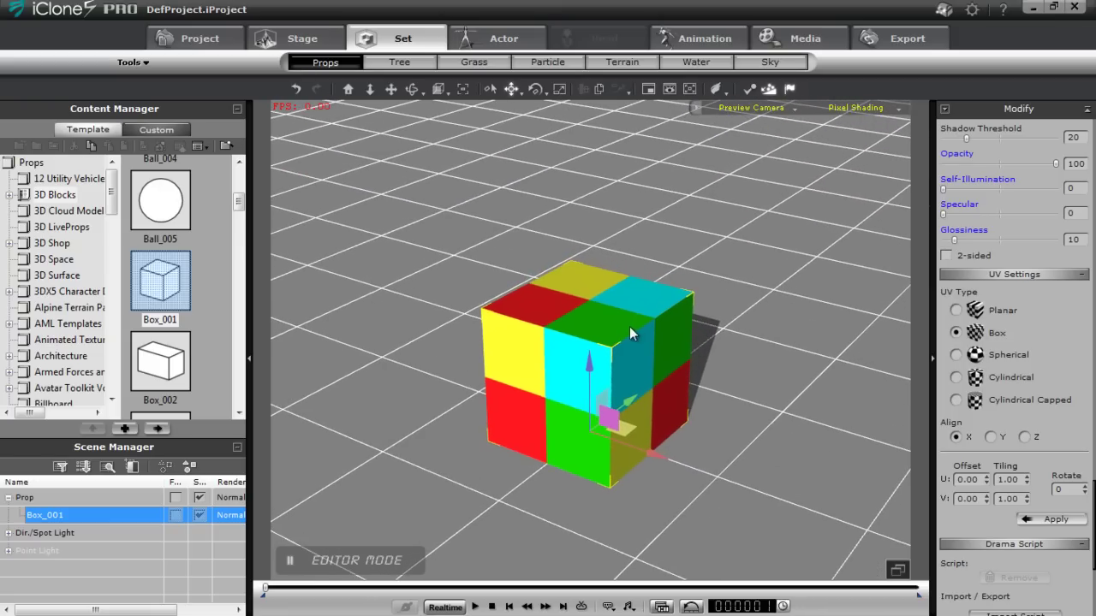
# Step: Add the Avatar Builder prop from the Avatar Toolkit library to the scene
pyautogui.moveTo(1092, 505); pyautogui.dragTo(1093, 401)
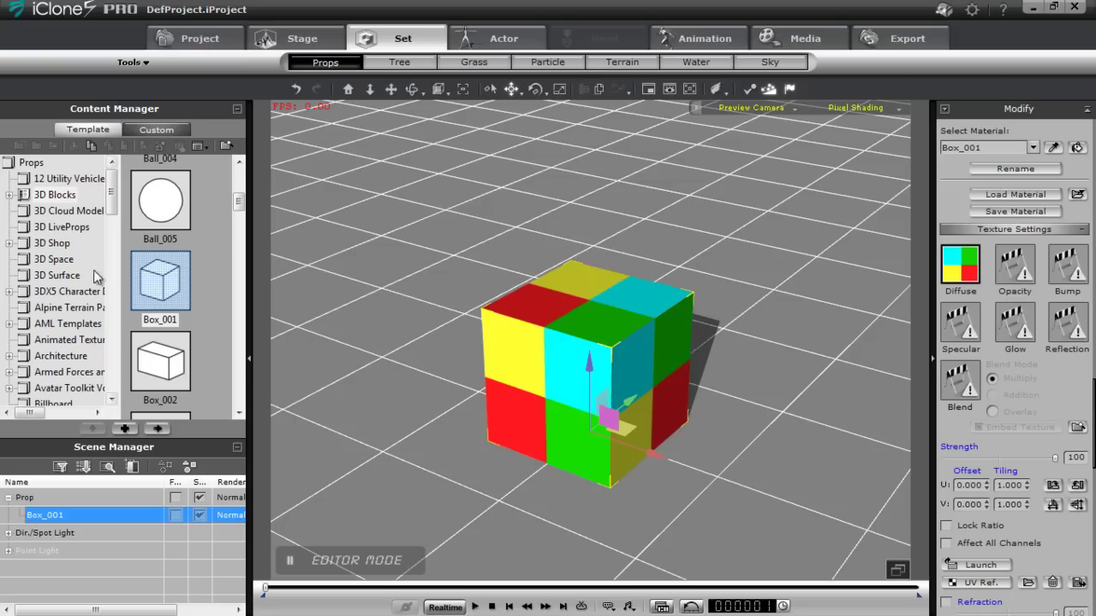
pyautogui.click(56, 391)
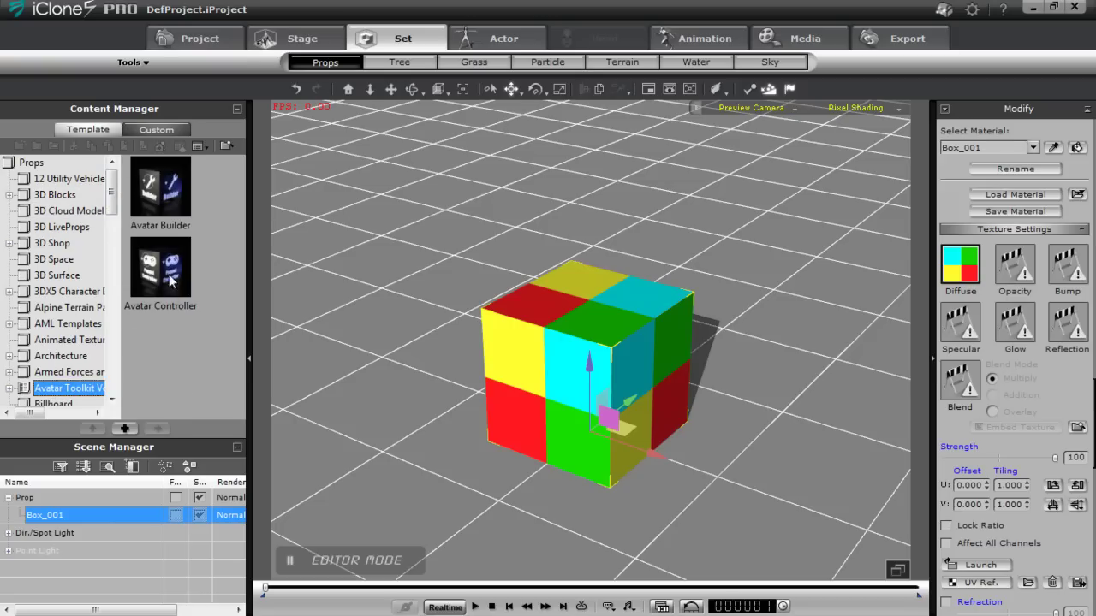
pyautogui.moveTo(169, 189); pyautogui.dragTo(364, 303)
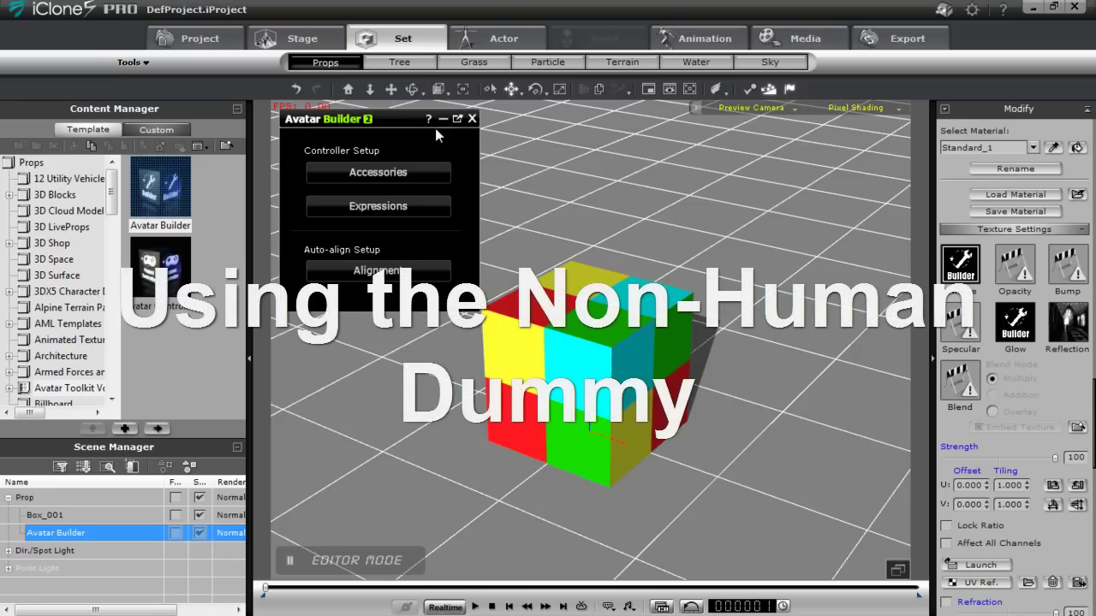
# Step: Load the Dummy Non-human Character from the Avatar Toolkit character library into the scene
pyautogui.click(496, 38)
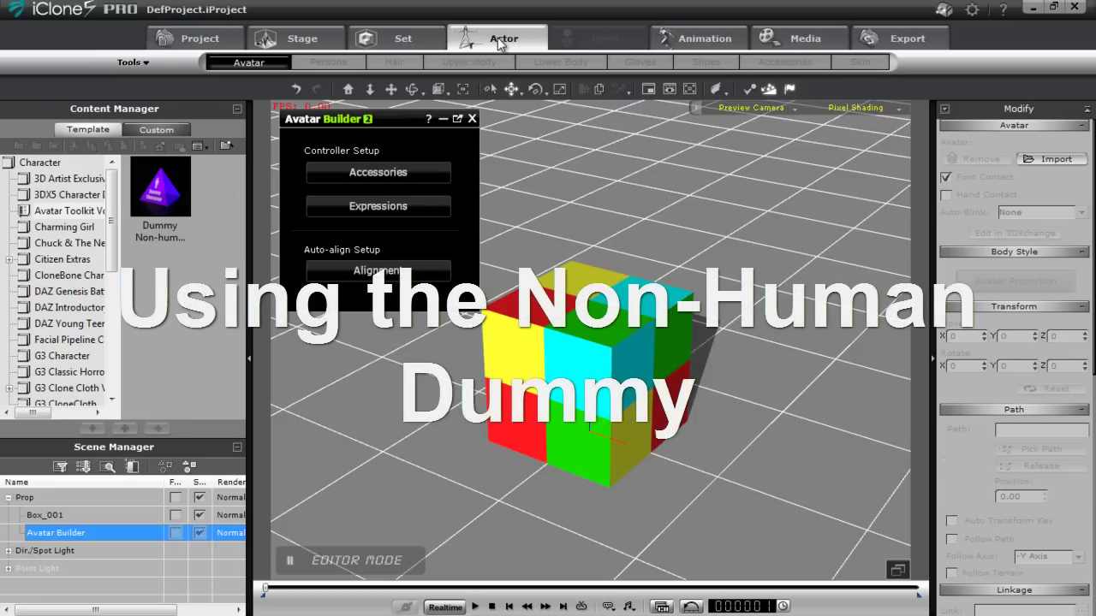
pyautogui.click(73, 211)
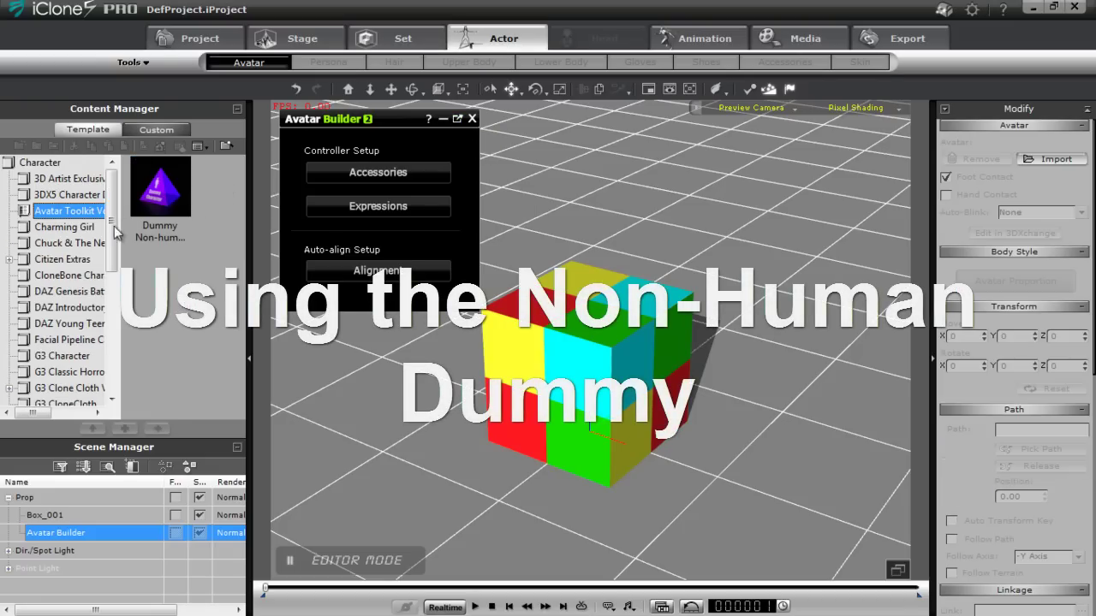
pyautogui.doubleClick(160, 193)
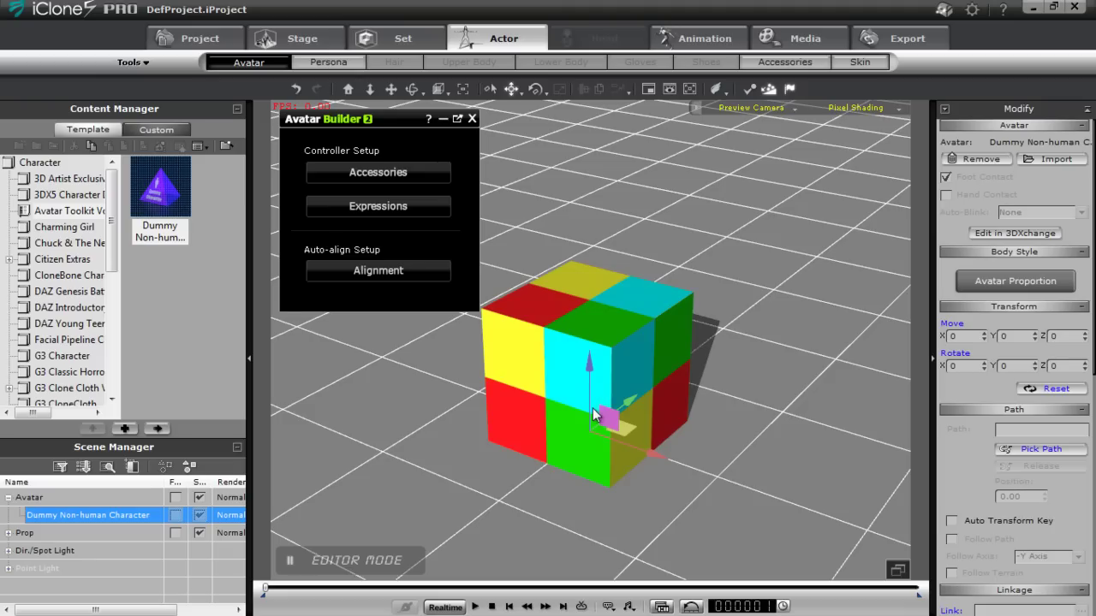
# Step: Attach the Box_001 prop to the Dummy Non-human Character as an accessory
pyautogui.click(9, 533)
pyautogui.click(39, 550)
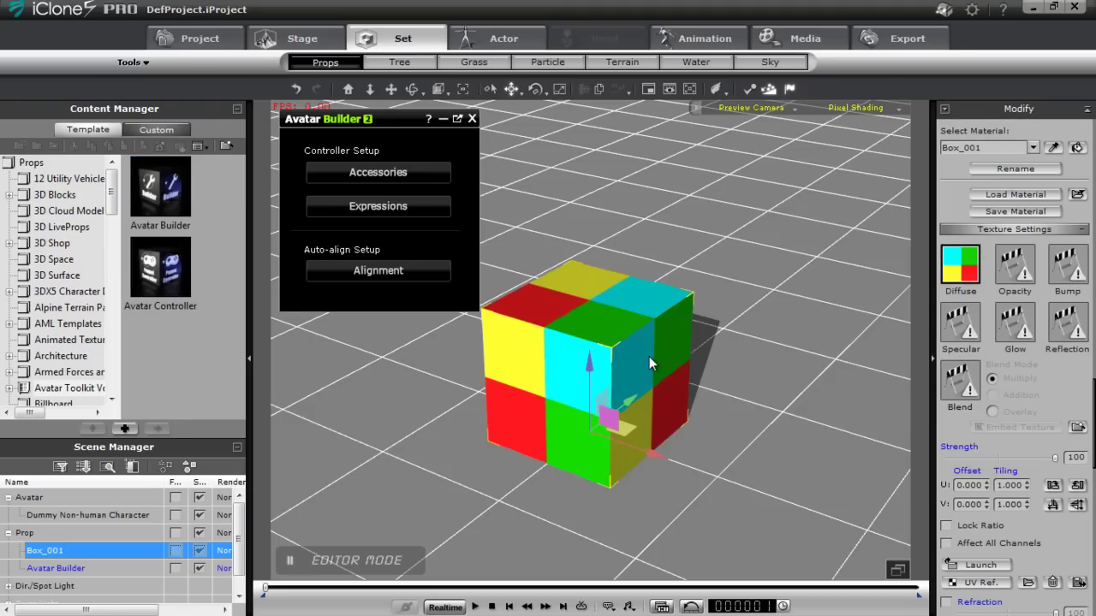
pyautogui.rightClick(649, 356)
pyautogui.moveTo(124, 532); pyautogui.dragTo(60, 515)
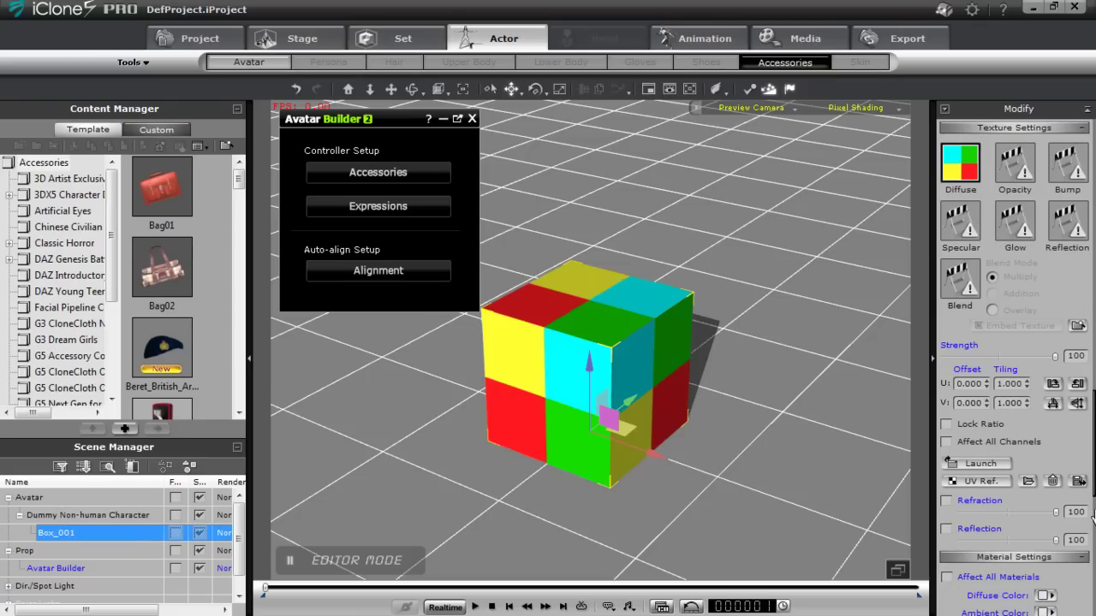
pyautogui.moveTo(1092, 497); pyautogui.dragTo(1093, 180)
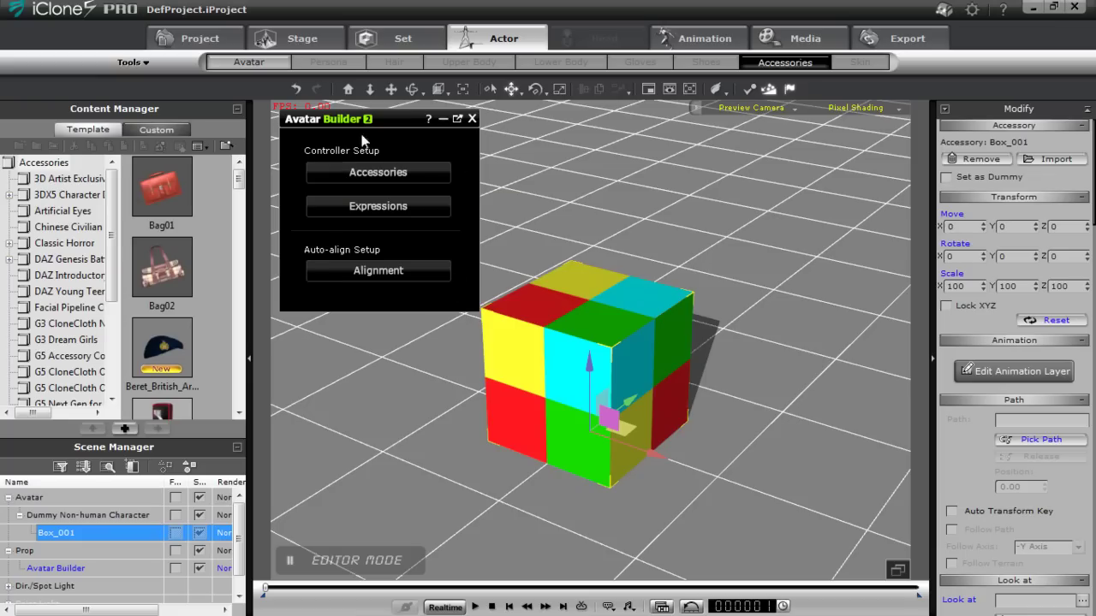
# Step: Start Avatar Builder's Accessories controller setup with Box_001 as target and accept automatic renaming of the duplicate nodes
pyautogui.click(461, 121)
pyautogui.moveTo(120, 12); pyautogui.dragTo(271, 65)
pyautogui.click(269, 118)
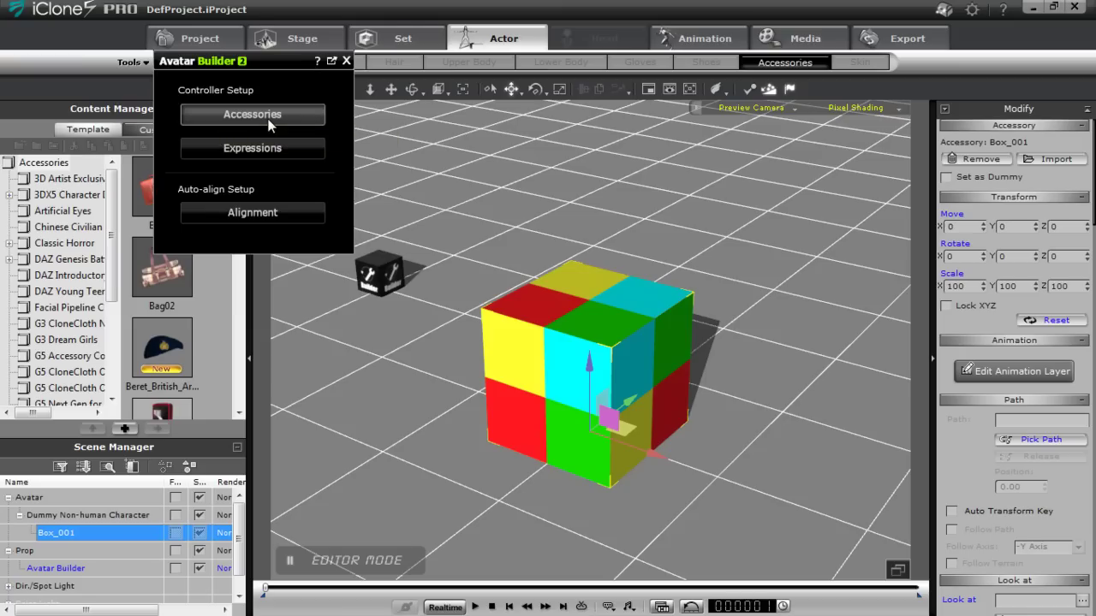
pyautogui.click(55, 532)
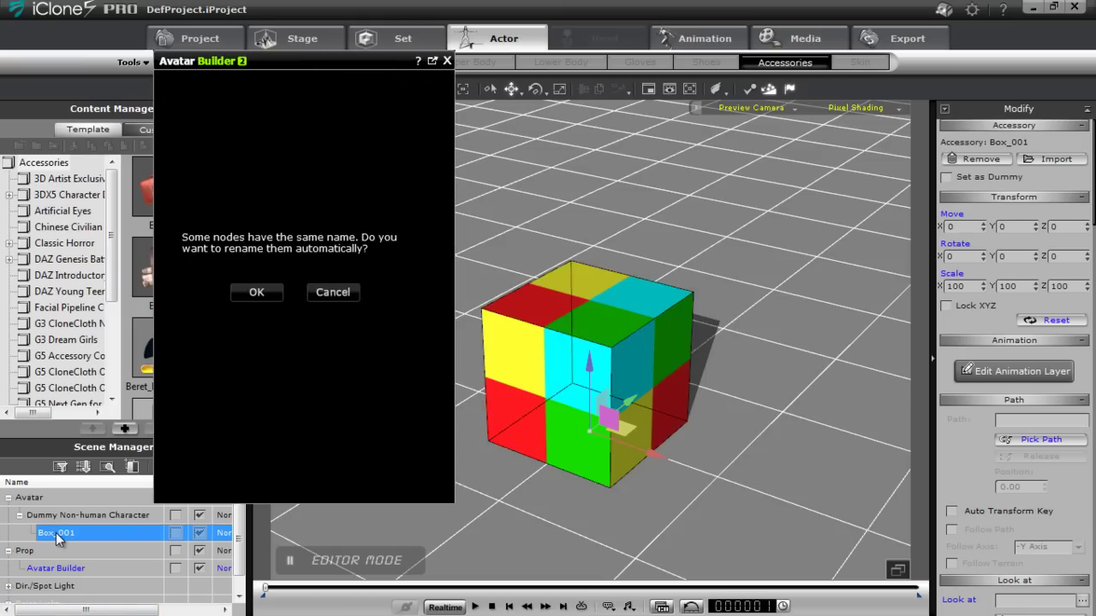
pyautogui.click(257, 292)
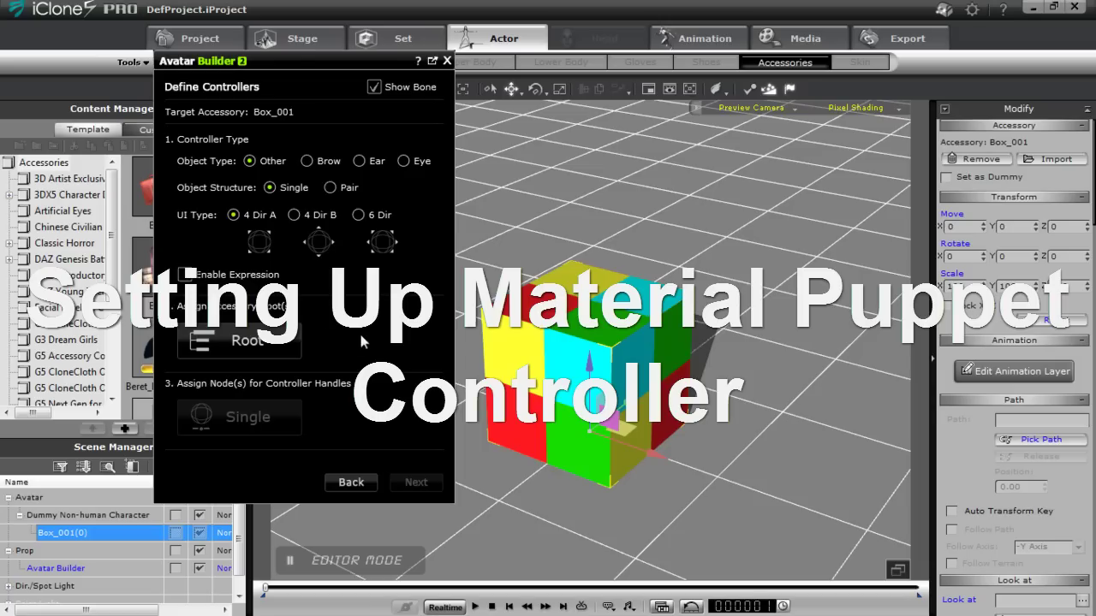
# Step: Assign Box_001(0) as the accessory root and the box nodes to the Single controller's handles, and continue to the puppet behavior setup
pyautogui.click(261, 340)
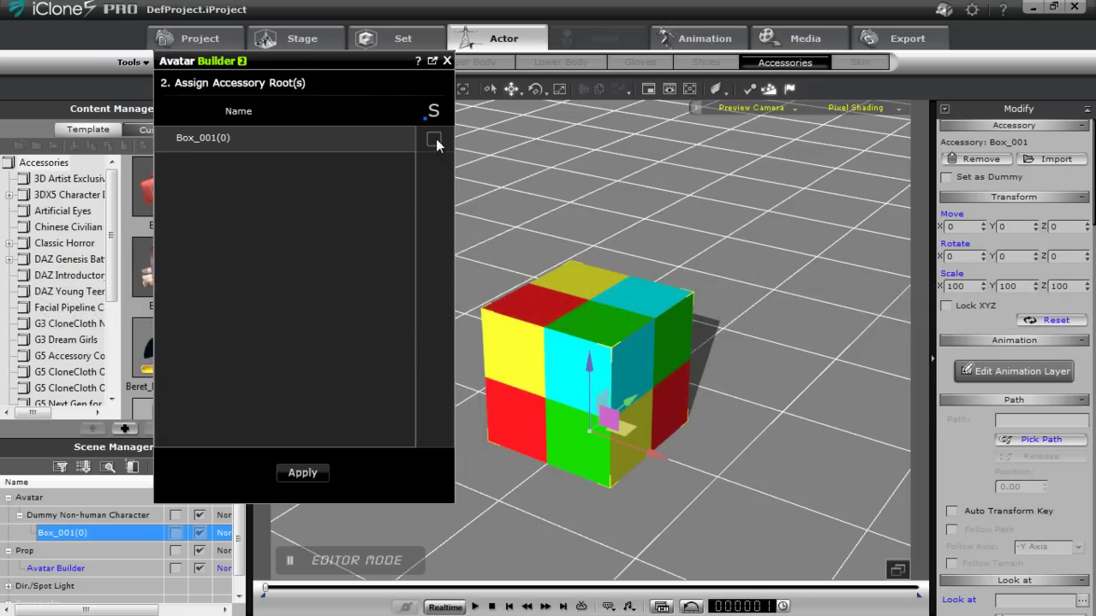
pyautogui.click(303, 473)
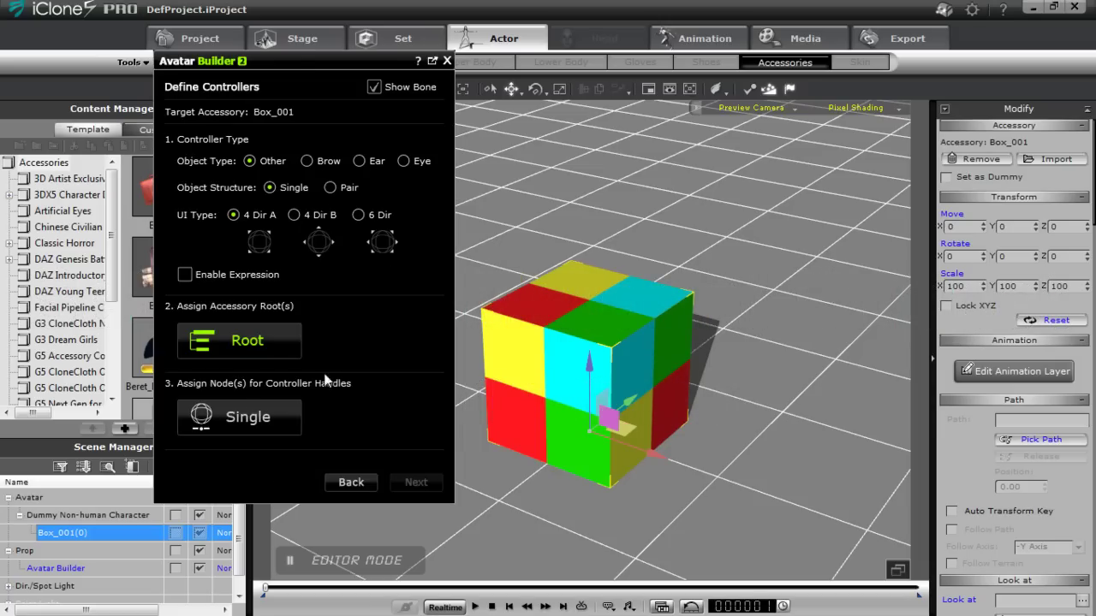
pyautogui.click(244, 419)
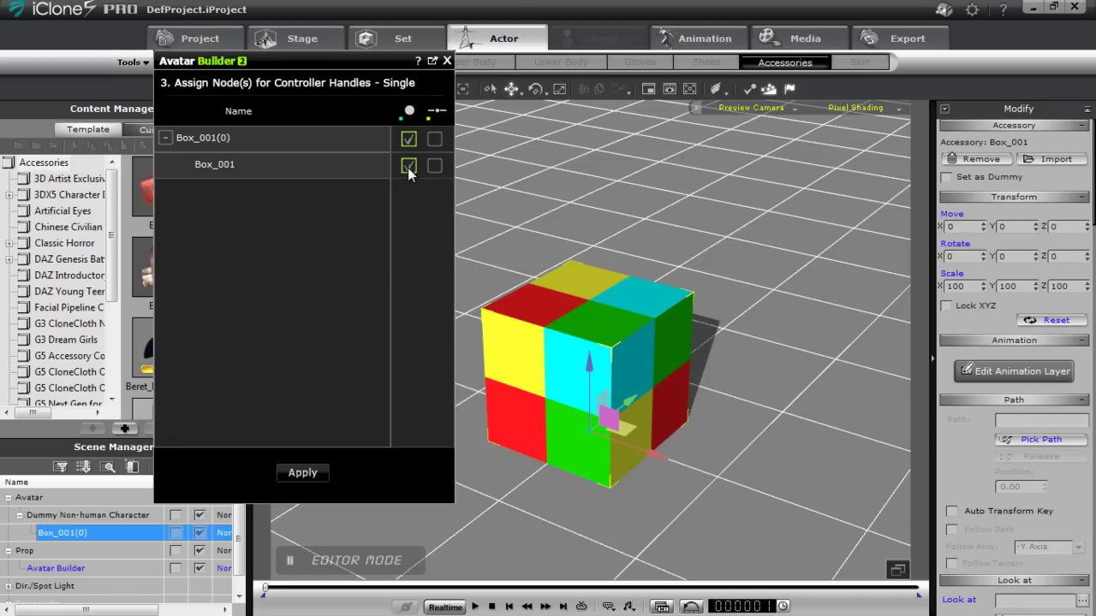
pyautogui.click(435, 140)
pyautogui.click(408, 165)
pyautogui.click(306, 473)
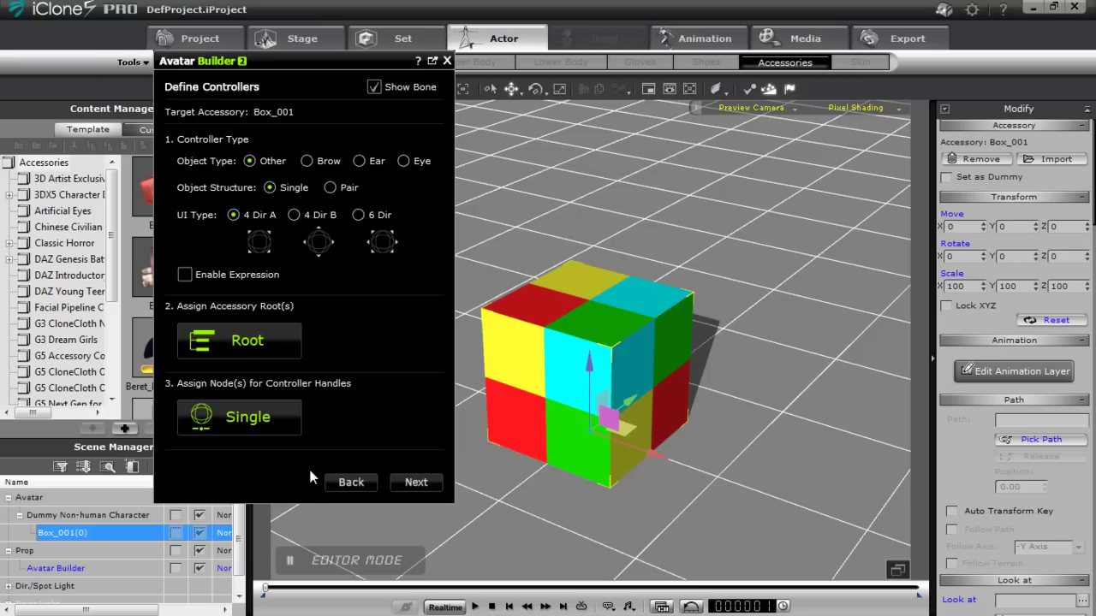
pyautogui.click(417, 482)
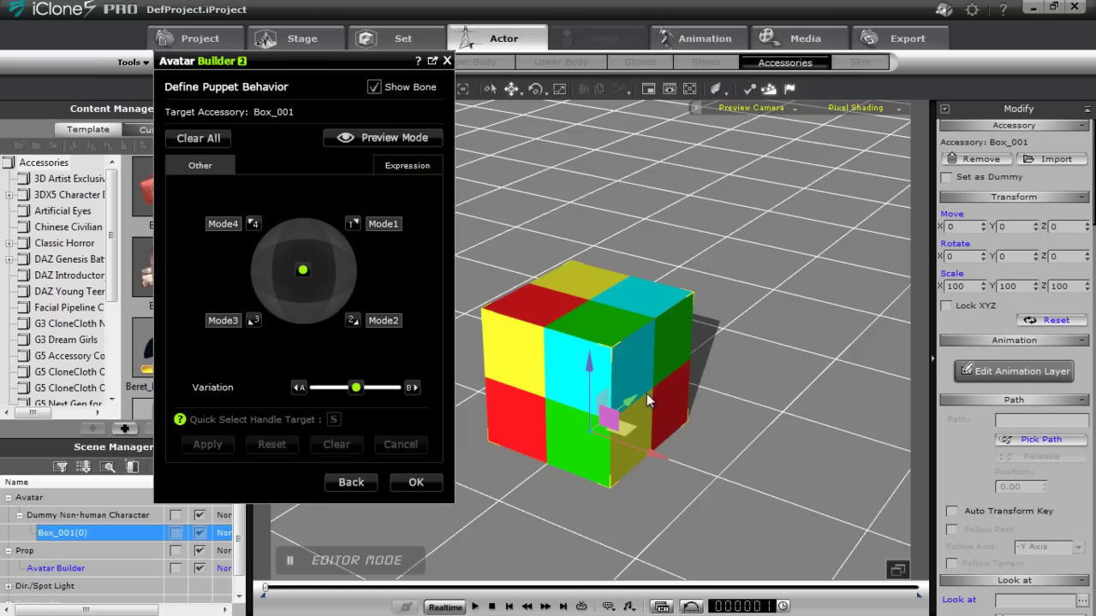
# Step: Load the red sparkling lights JPEG from the Glow texture folder into the box's Glow channel
pyautogui.moveTo(615, 376); pyautogui.dragTo(699, 364, button='middle')
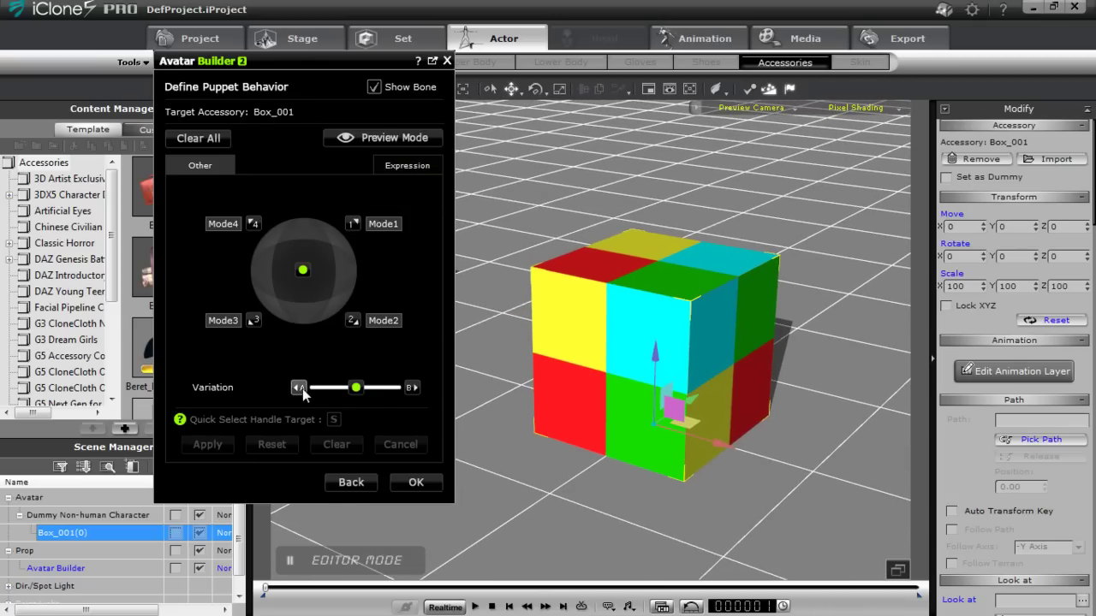
pyautogui.click(358, 388)
pyautogui.click(220, 444)
pyautogui.moveTo(1092, 208); pyautogui.dragTo(1092, 488)
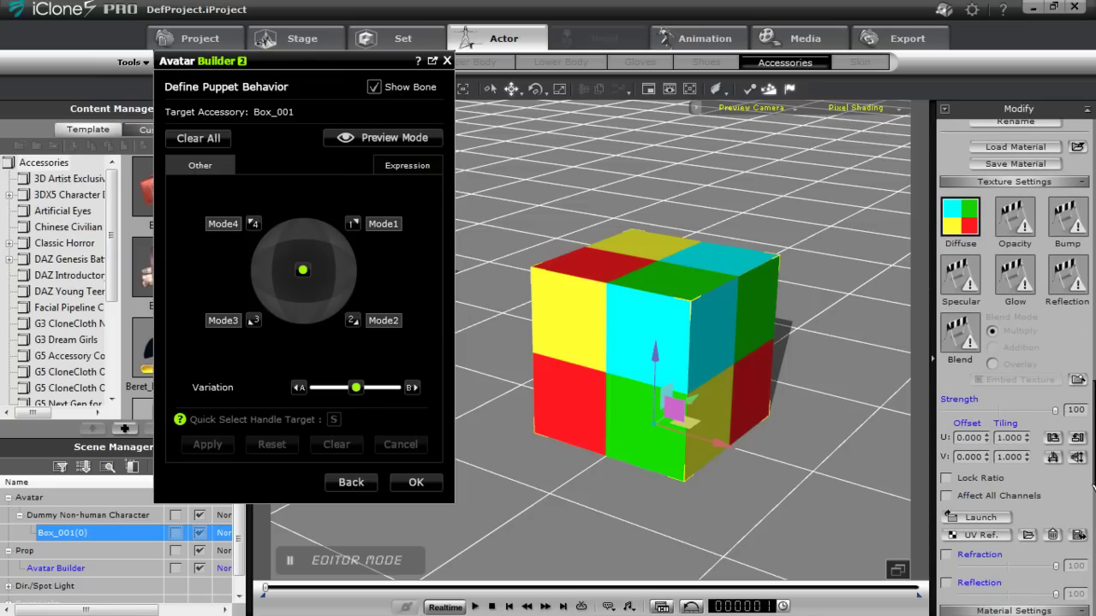
pyautogui.doubleClick(1016, 277)
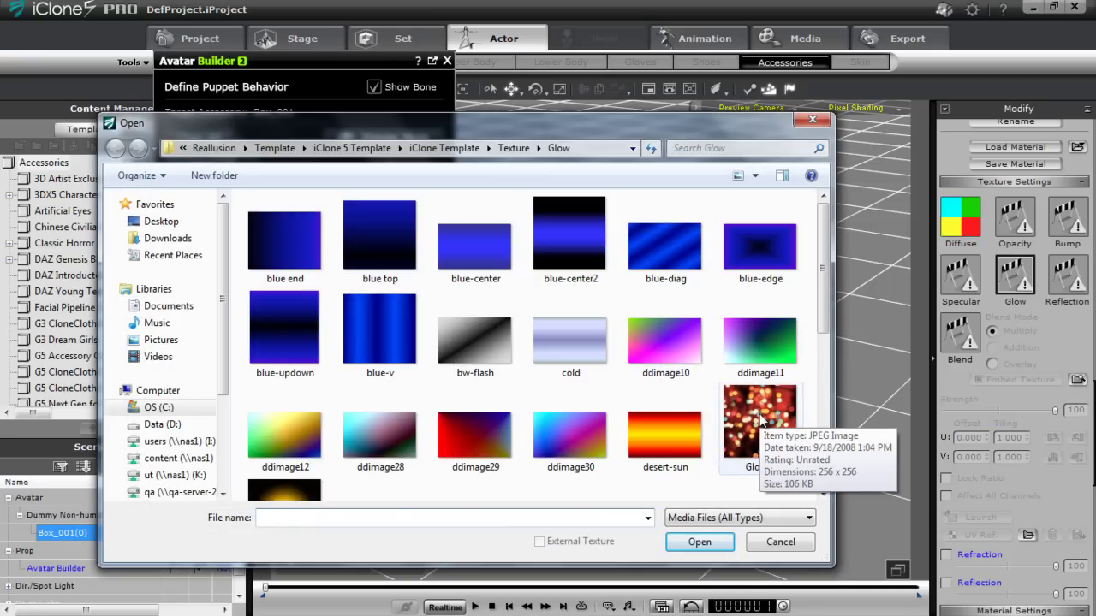
pyautogui.click(759, 422)
pyautogui.click(701, 542)
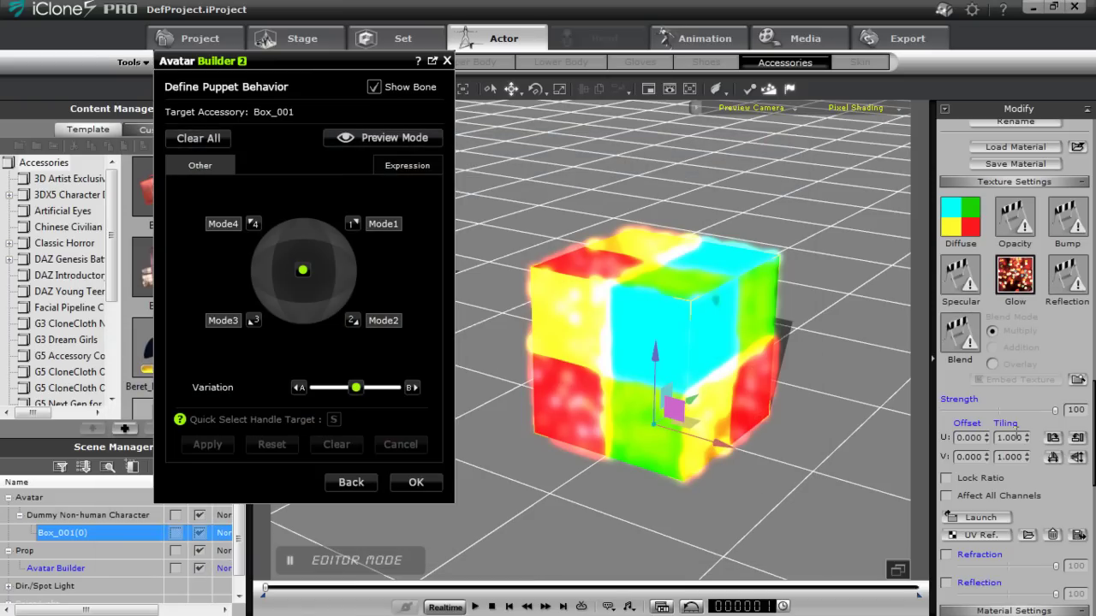
# Step: Set the Glow texture's strength to 0 and apply it to the middle handle of the Variation slider
pyautogui.moveTo(1052, 411); pyautogui.dragTo(905, 418)
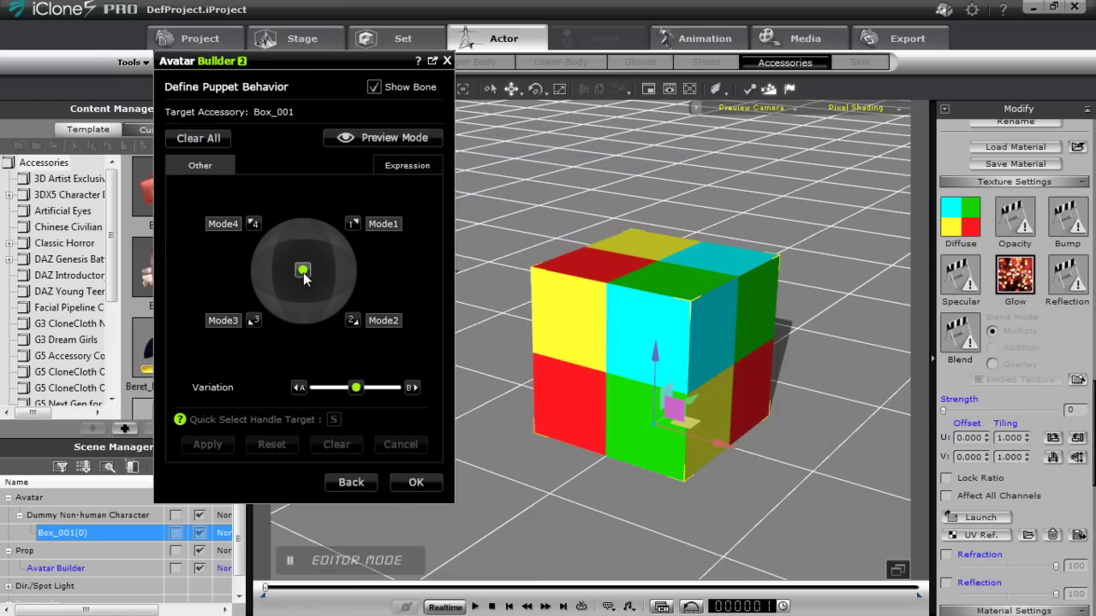
pyautogui.click(357, 390)
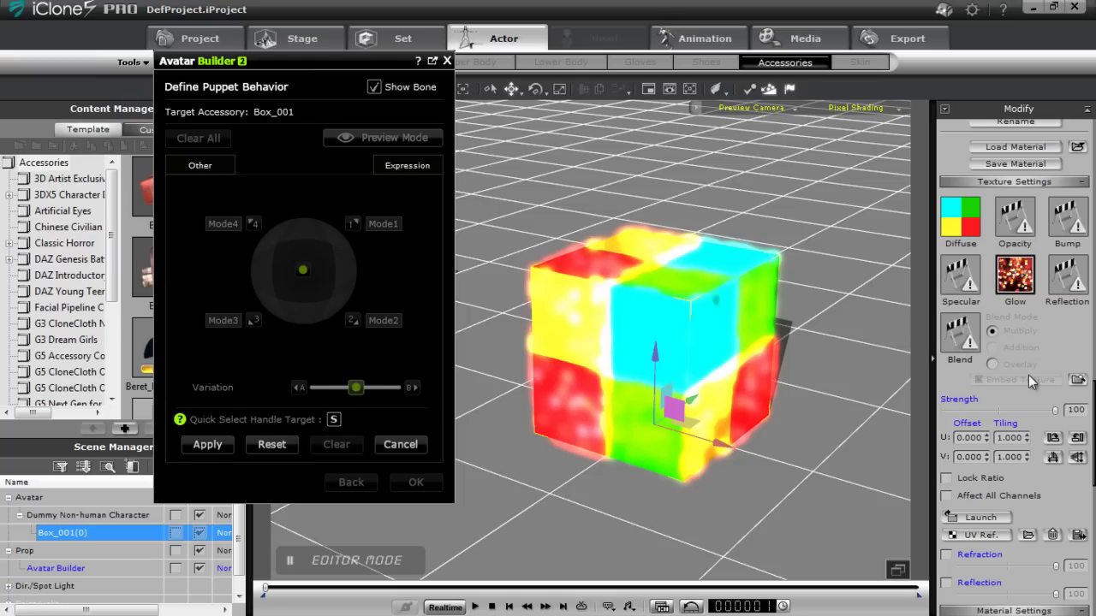
pyautogui.moveTo(1057, 411); pyautogui.dragTo(927, 428)
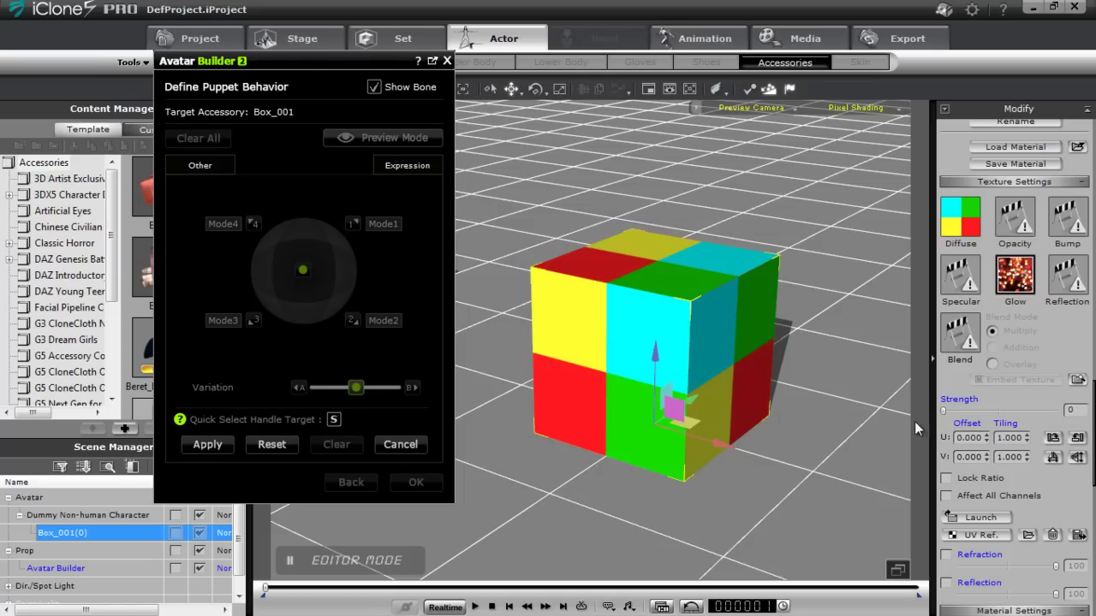
pyautogui.click(215, 447)
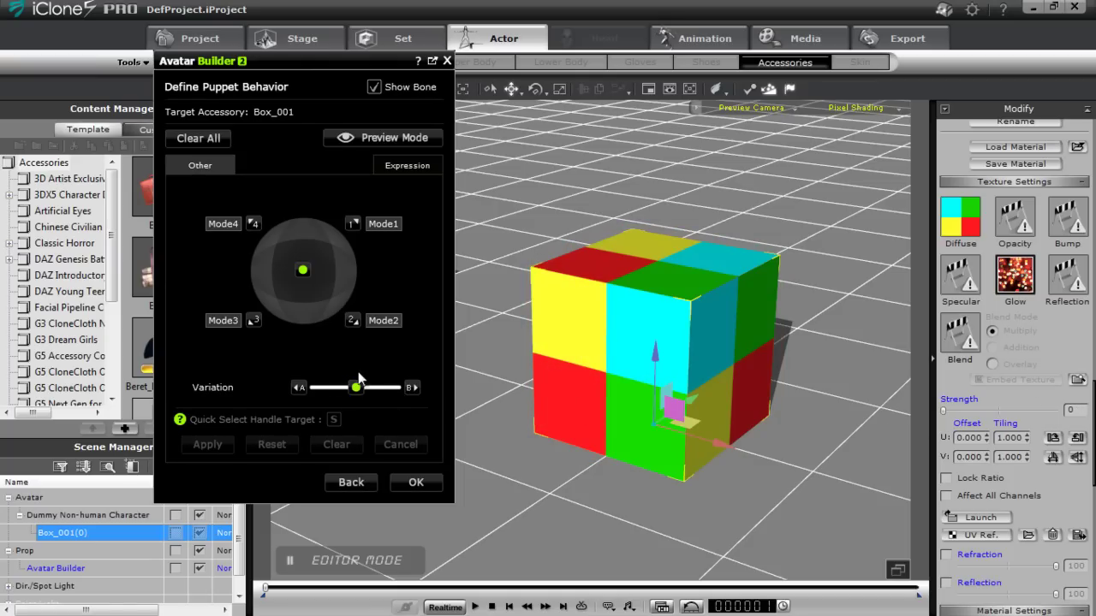
# Step: Test the Variation slider in Preview Mode and return to behavior editing
pyautogui.click(404, 135)
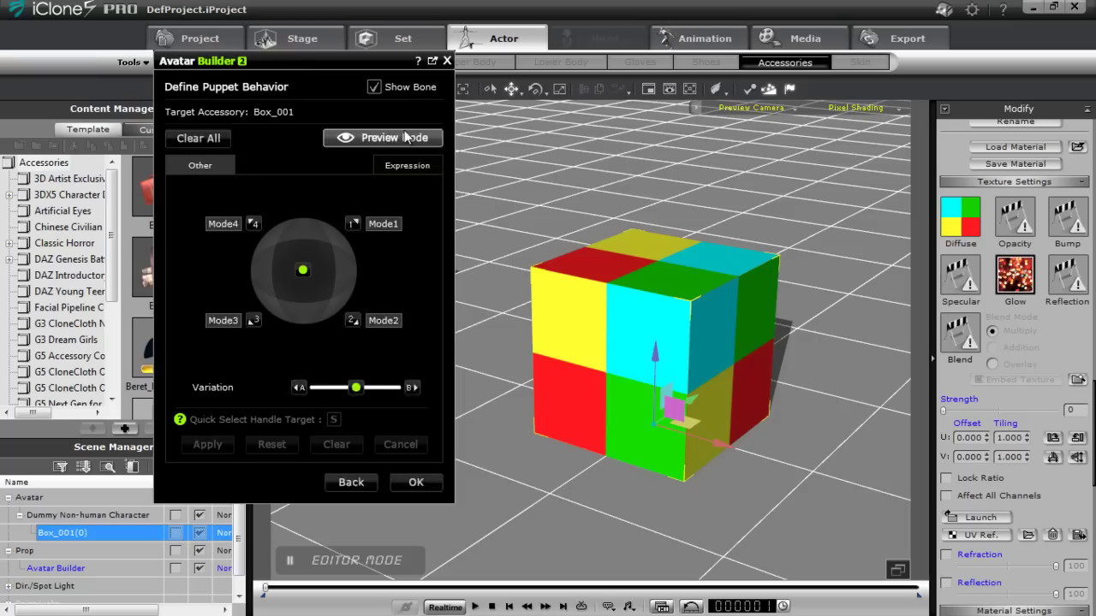
pyautogui.moveTo(356, 391); pyautogui.dragTo(319, 390)
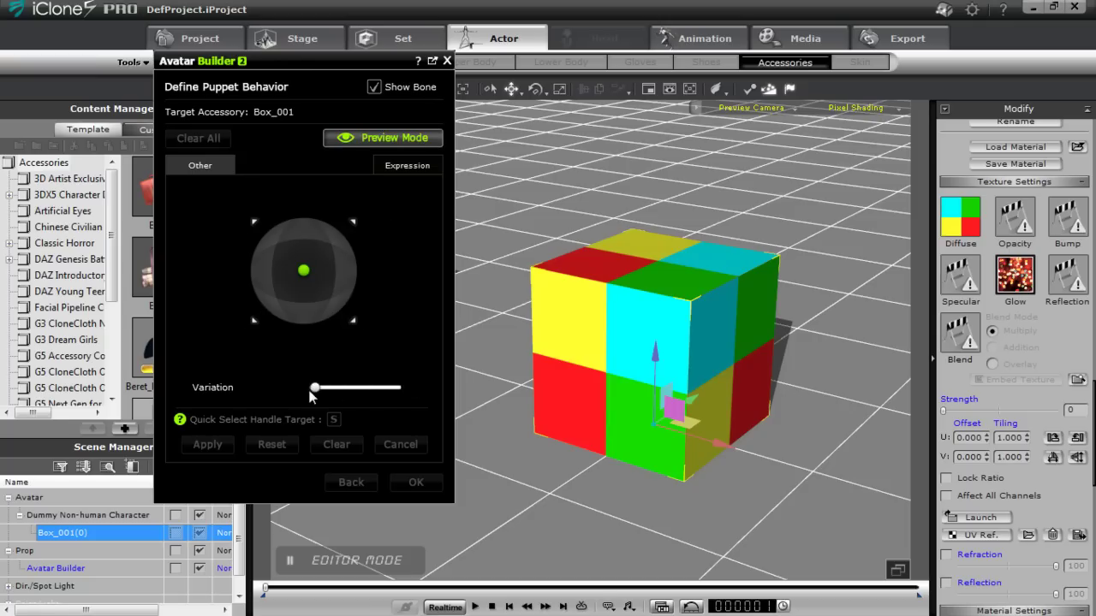
pyautogui.click(395, 146)
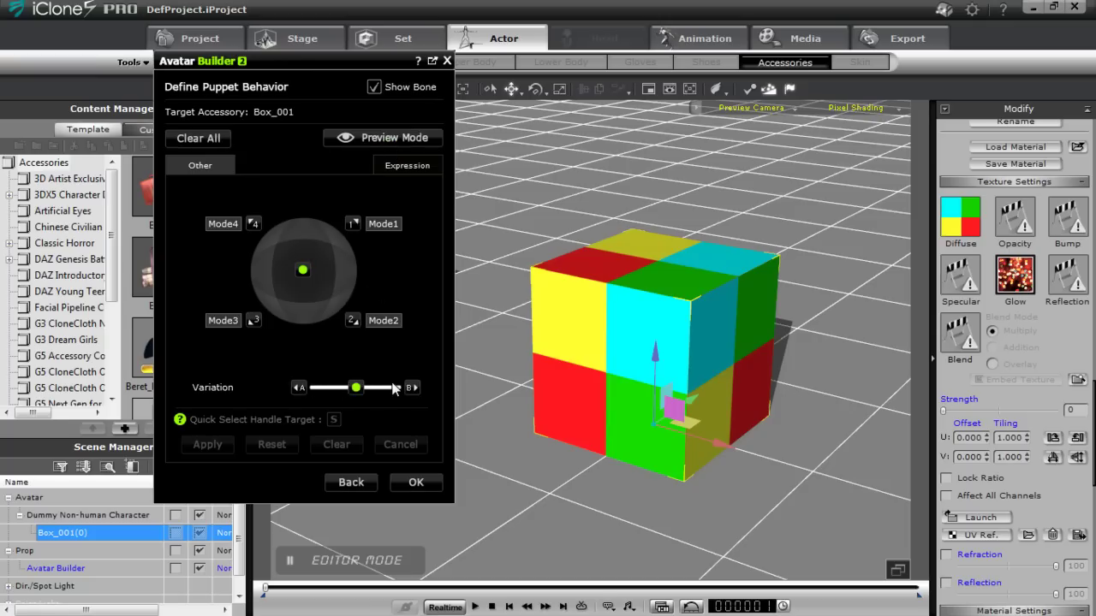
# Step: Apply the box's current non-glowing material as the Variation slider's A state
pyautogui.press('s')
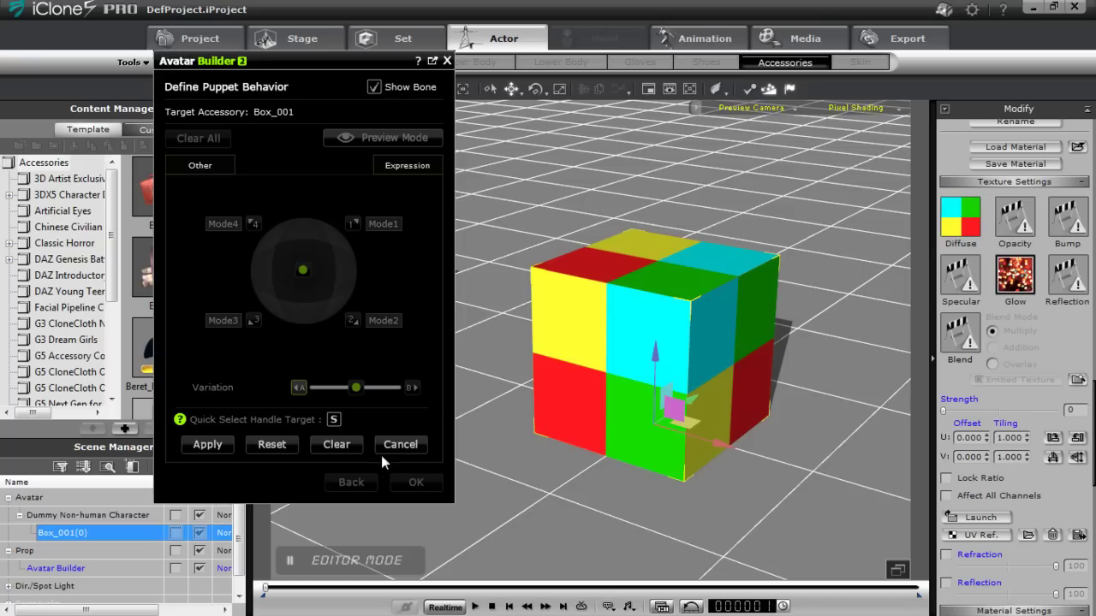
pyautogui.click(208, 444)
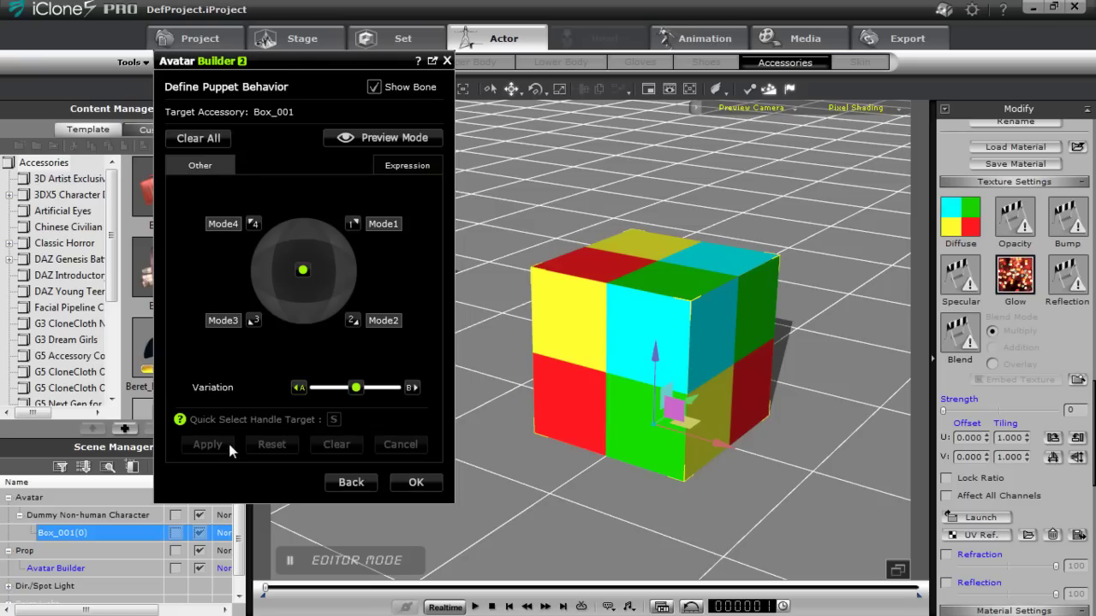
# Step: Edit the Variation slider's middle handle and test the Glow texture's strength at 51, 100 and 0
pyautogui.click(357, 388)
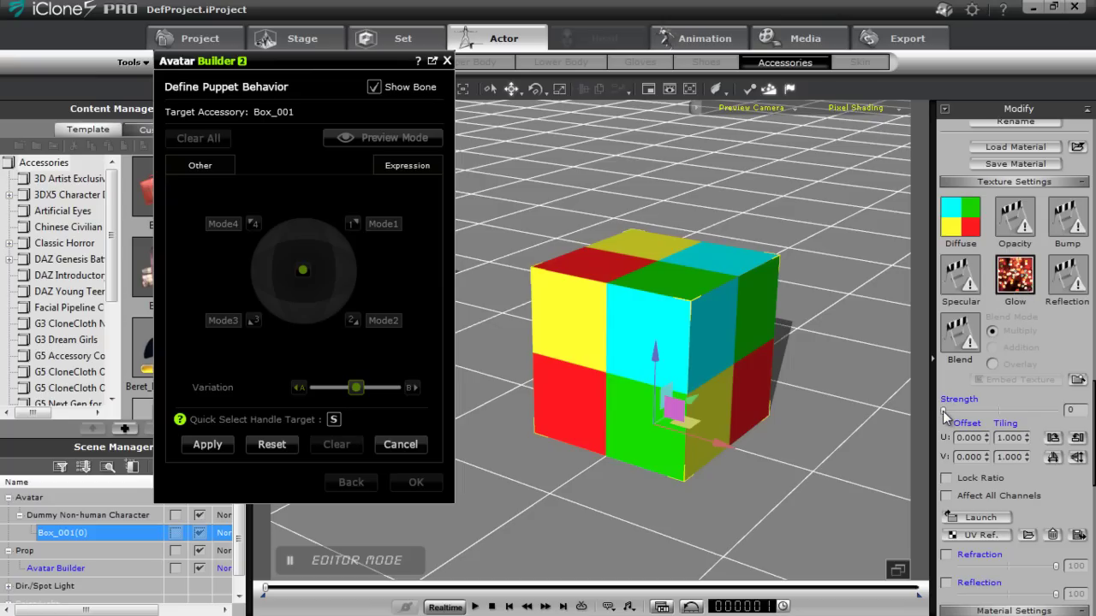
pyautogui.moveTo(943, 411); pyautogui.dragTo(999, 416)
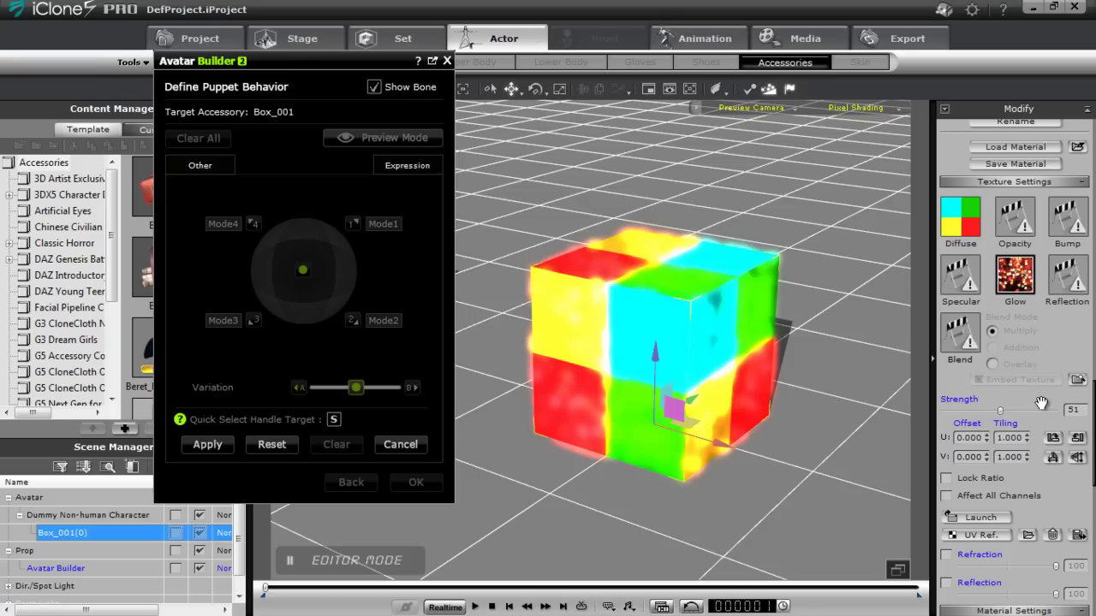
pyautogui.moveTo(1002, 412); pyautogui.dragTo(1060, 414)
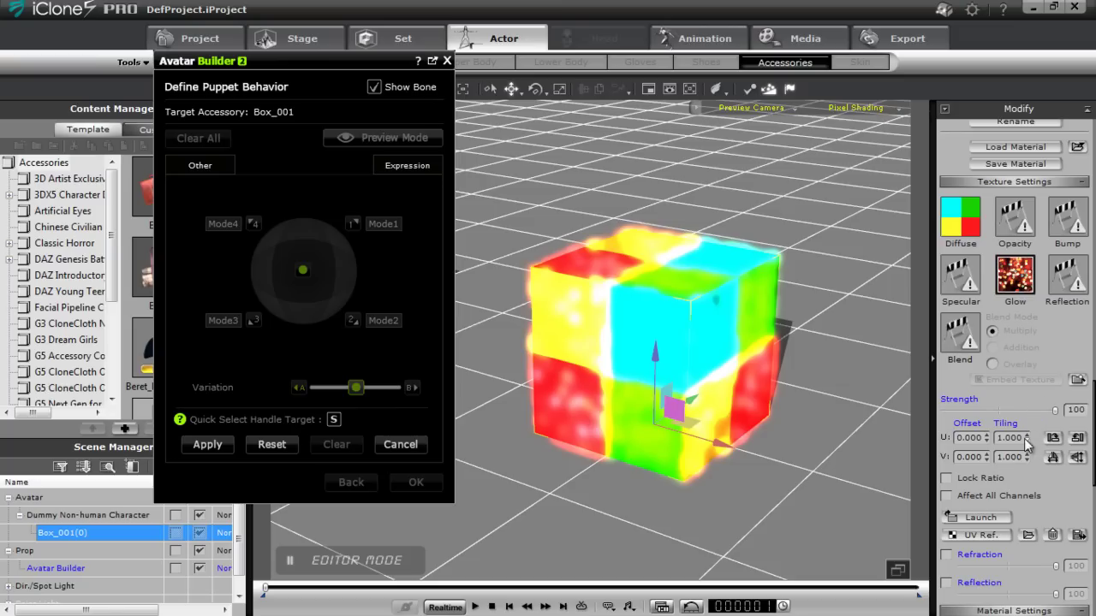
pyautogui.moveTo(1058, 411); pyautogui.dragTo(879, 415)
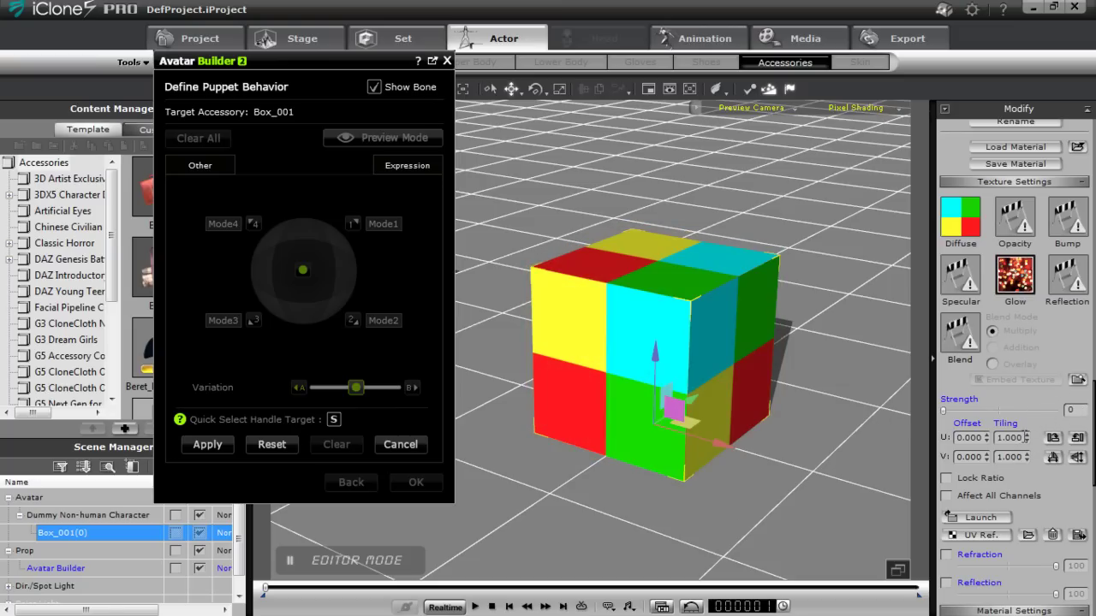
# Step: Try to set the Glow texture's U tiling to 4
pyautogui.rightClick(995, 440)
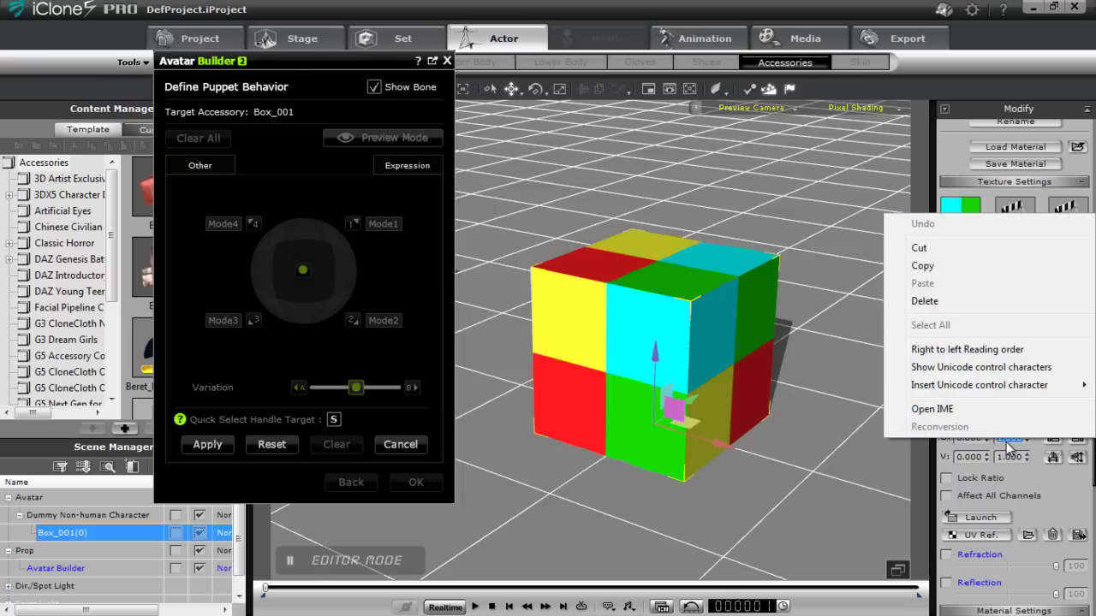
pyautogui.press('Escape')
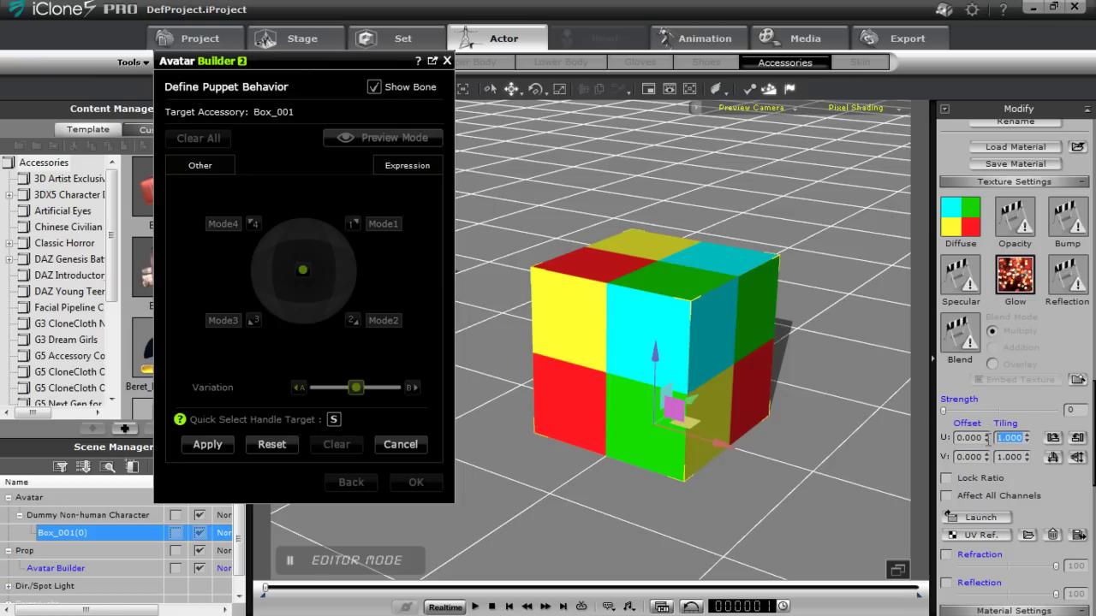
pyautogui.write('4')
pyautogui.click(1024, 441)
# Step: Set the Diffuse texture's U and V tiling to 4
pyautogui.click(970, 238)
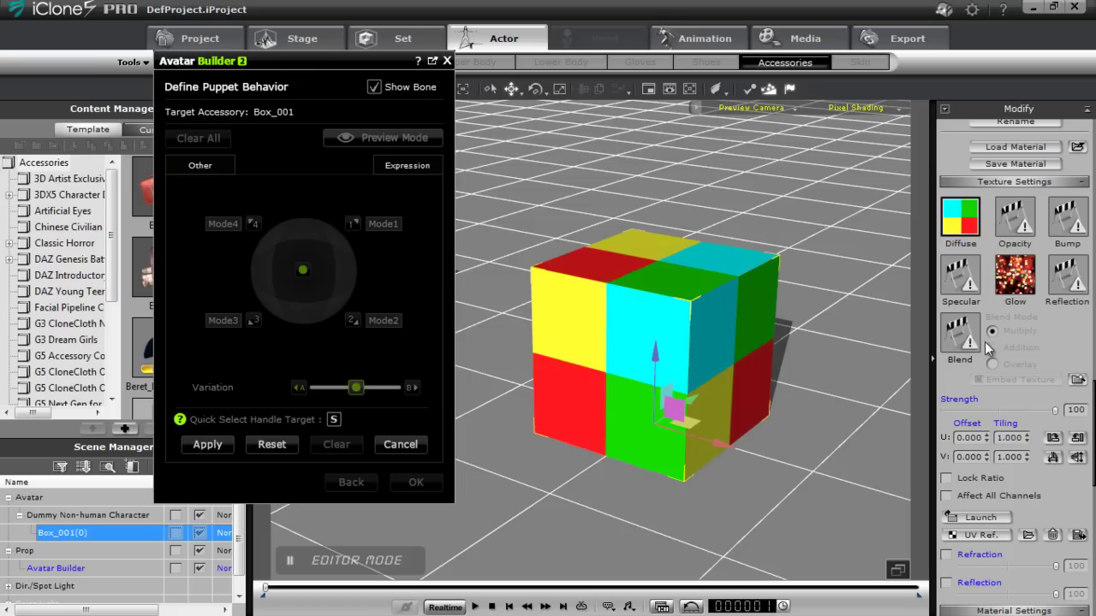
pyautogui.click(1020, 439)
pyautogui.write('4')
pyautogui.press('Return')
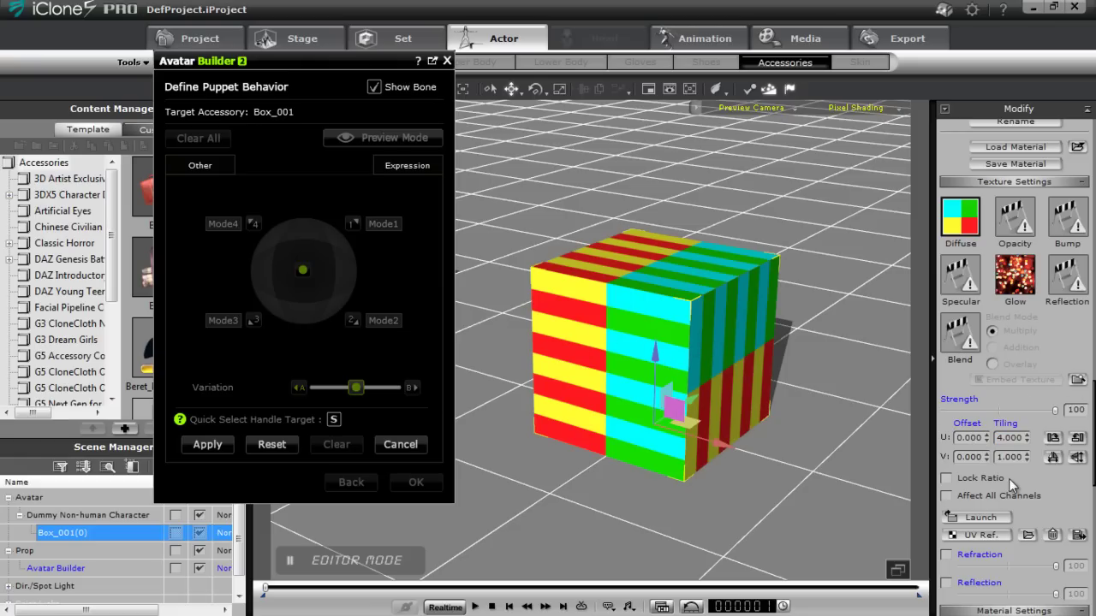
pyautogui.moveTo(1023, 456); pyautogui.dragTo(980, 456)
pyautogui.write('4')
pyautogui.press('Return')
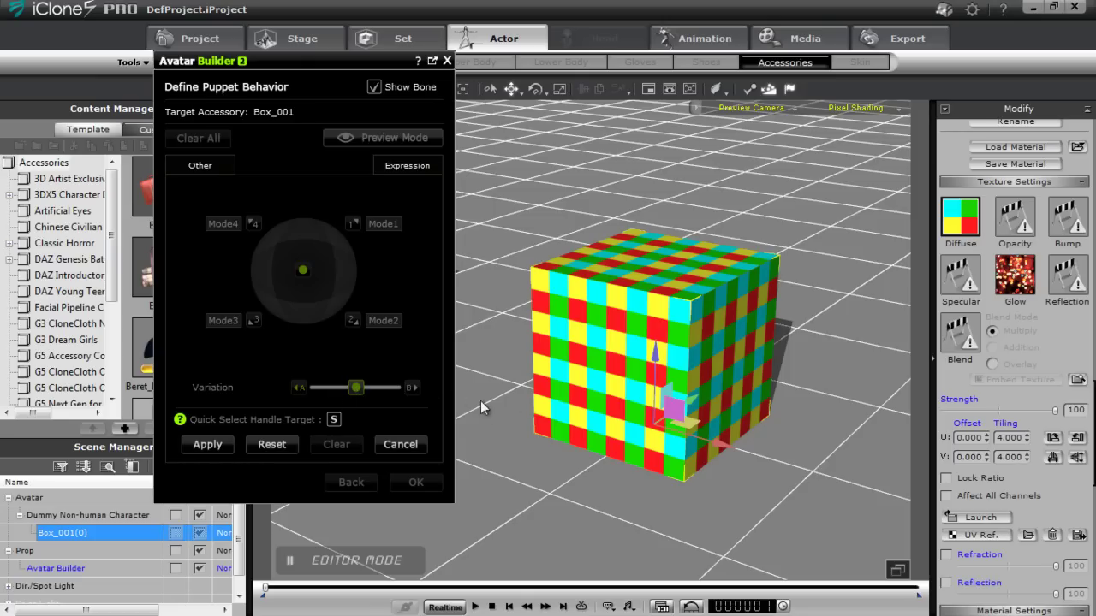
# Step: Set the Glow texture's strength to 100 and apply the material changes to the Variation slider's middle handle
pyautogui.click(1017, 287)
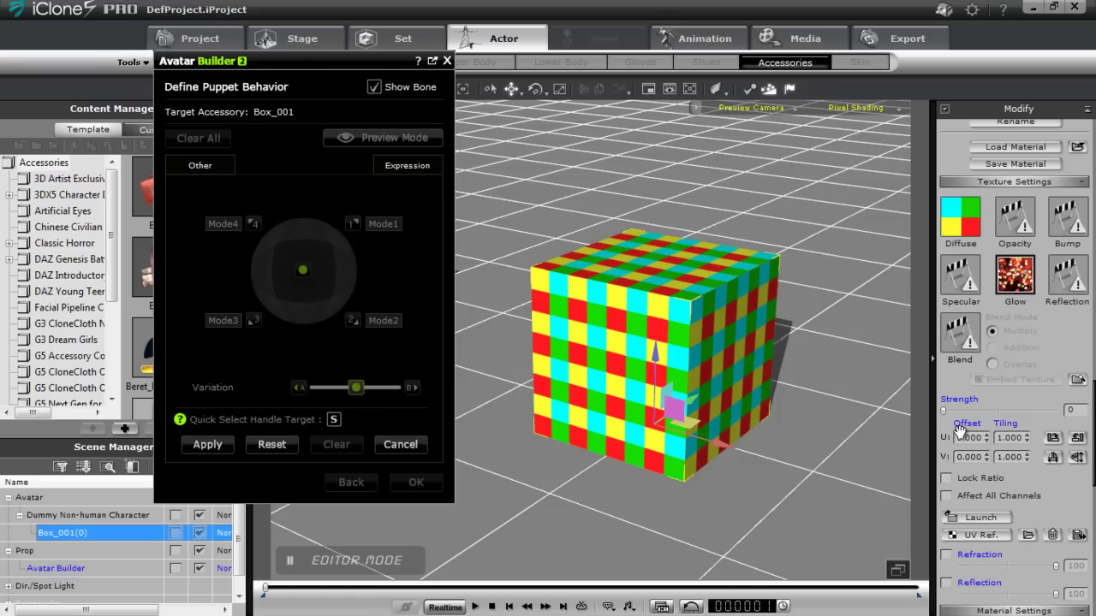
pyautogui.moveTo(941, 411); pyautogui.dragTo(1058, 411)
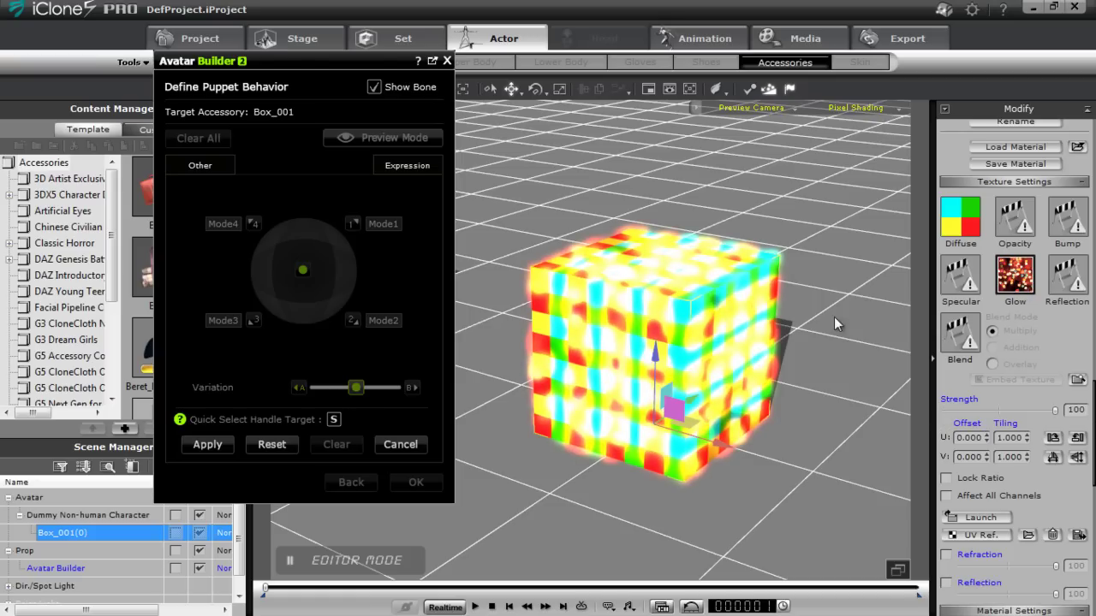
pyautogui.click(207, 444)
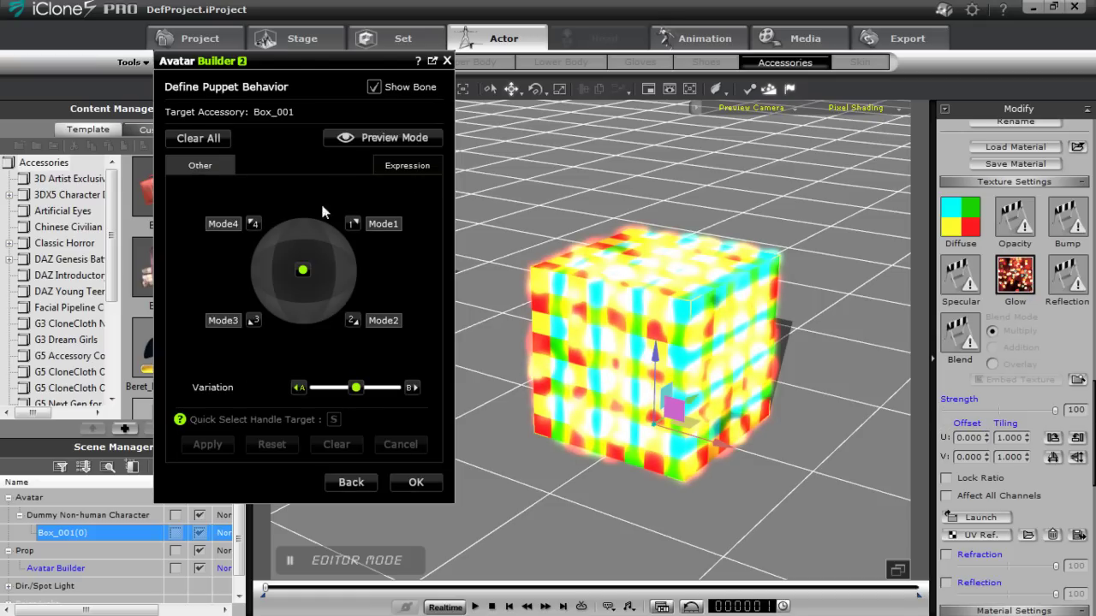
# Step: Preview how the box's tiled, glowing material responds to the Variation slider
pyautogui.click(390, 140)
pyautogui.moveTo(355, 390)
pyautogui.mouseDown()
pyautogui.moveTo(306, 388)
pyautogui.moveTo(366, 393)
pyautogui.moveTo(299, 394)
pyautogui.moveTo(355, 392)
pyautogui.mouseUp()
pyautogui.click(385, 139)
# Step: For the Variation slider's B state, reorient the Diffuse texture and set the Glow texture's strength to 32
pyautogui.click(411, 388)
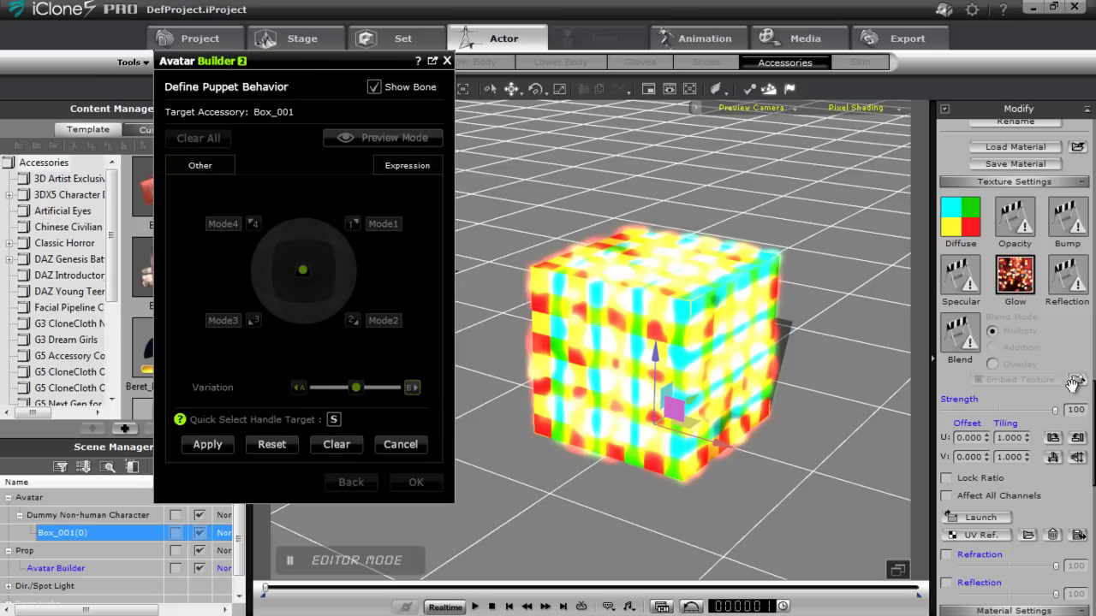
pyautogui.click(976, 229)
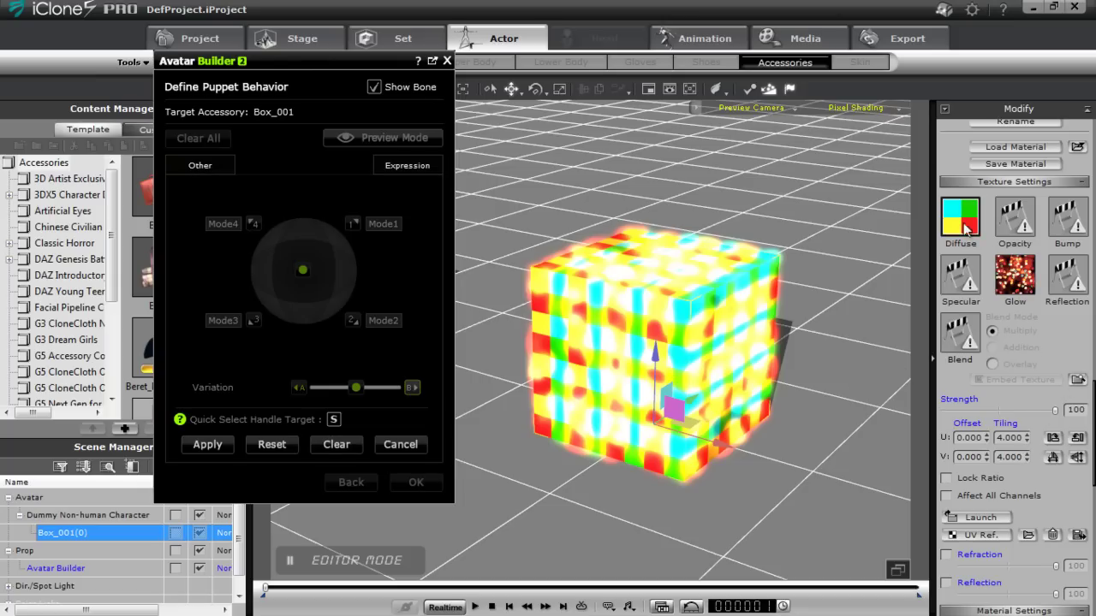
pyautogui.click(1052, 439)
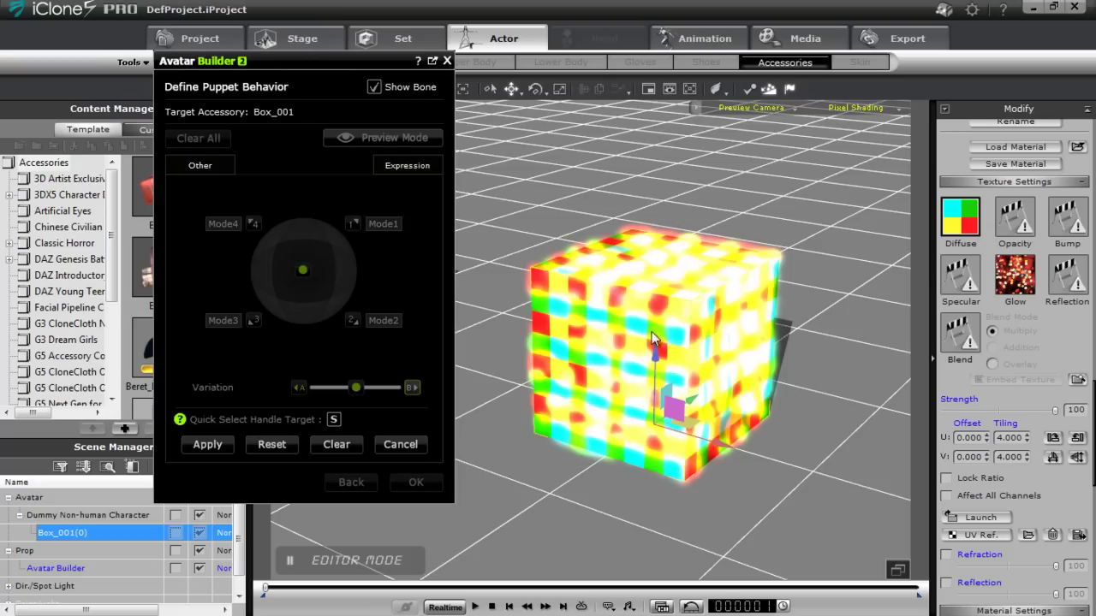
pyautogui.click(1081, 459)
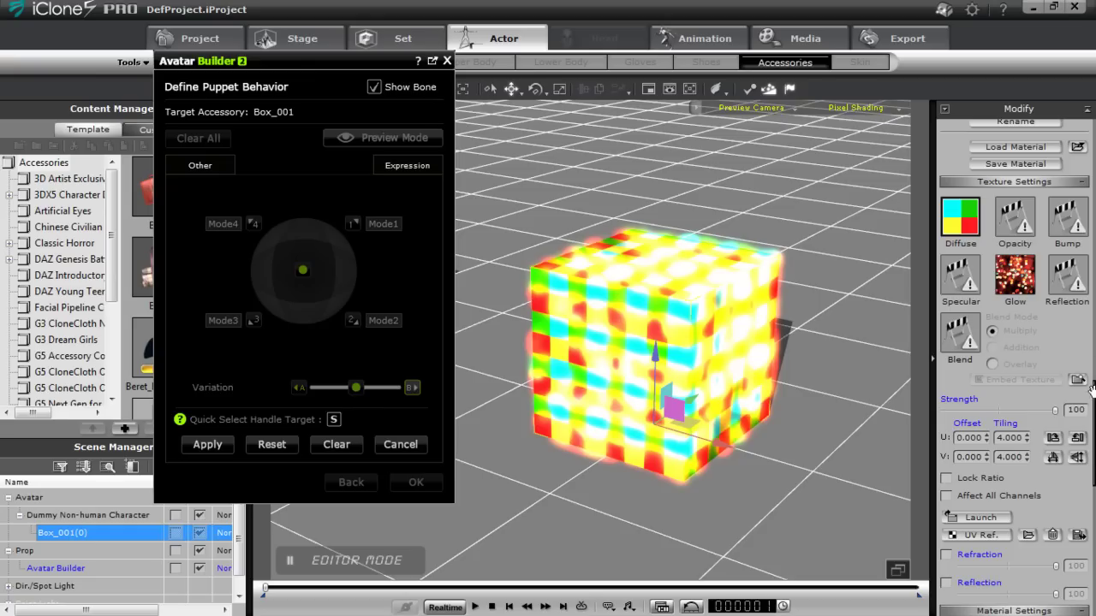
pyautogui.click(1021, 283)
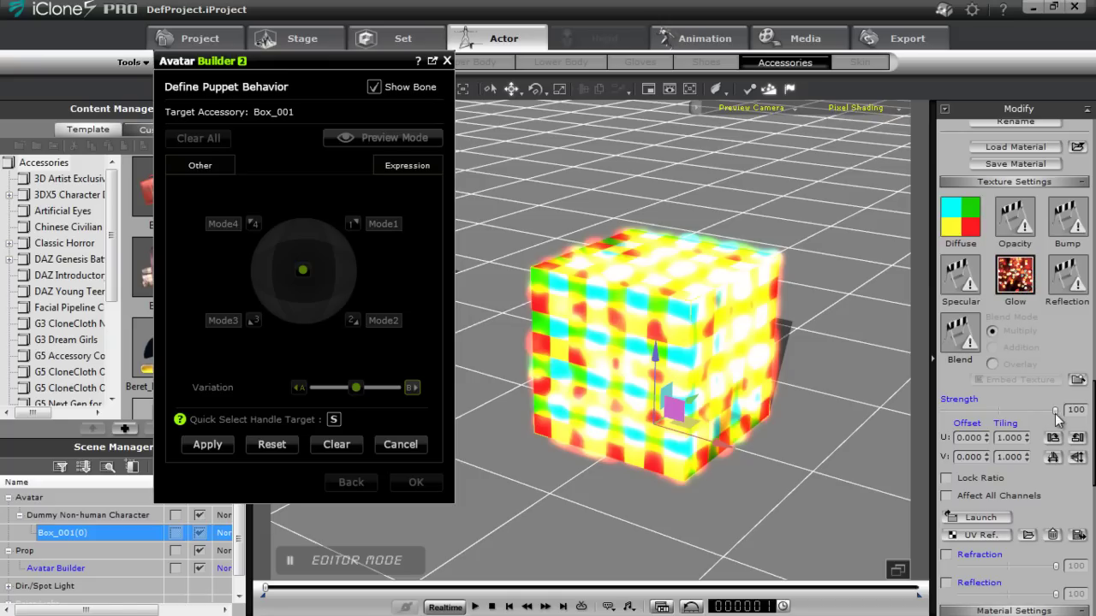
pyautogui.moveTo(1055, 411); pyautogui.dragTo(982, 411)
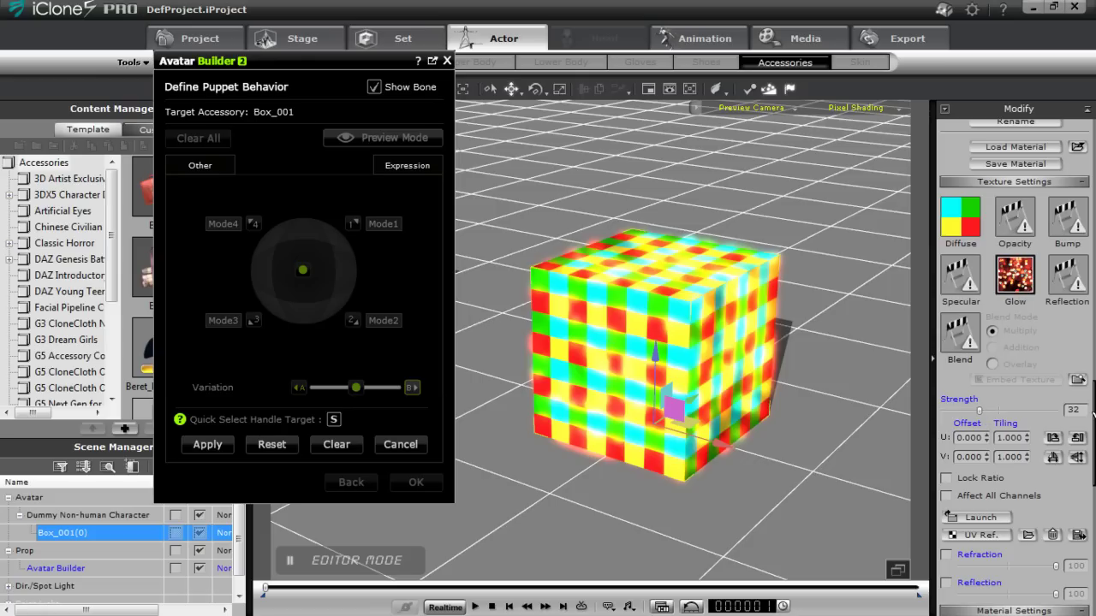
# Step: Set the box material's opacity to 0 and apply the material changes to the Variation slider's B state
pyautogui.moveTo(1092, 415); pyautogui.dragTo(1090, 470)
pyautogui.scroll(-3, 1089, 470)
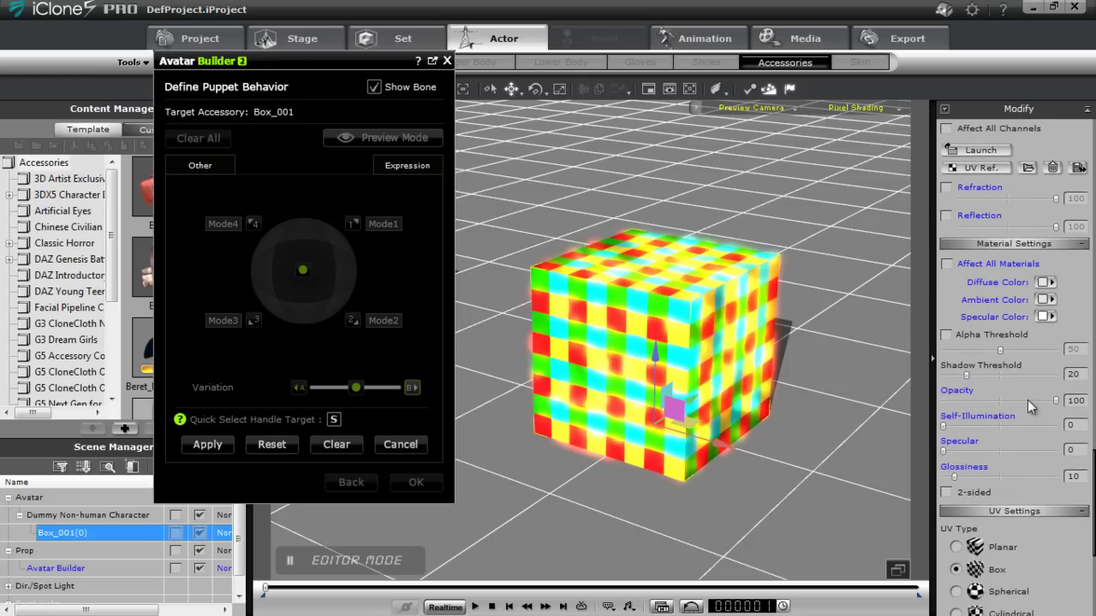
pyautogui.moveTo(1057, 402); pyautogui.dragTo(923, 426)
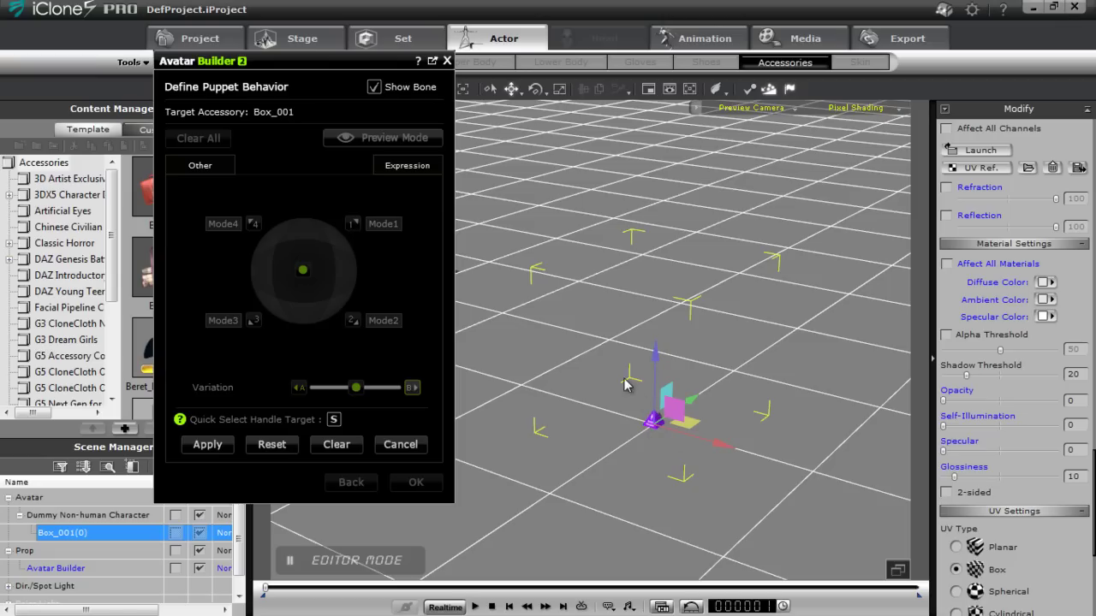
pyautogui.click(221, 446)
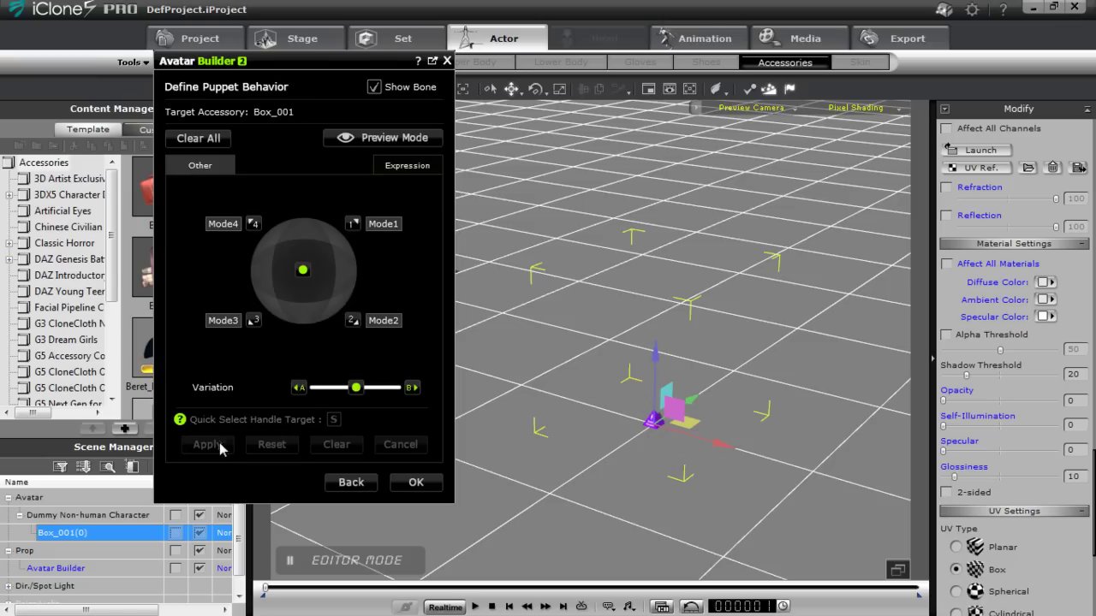
# Step: Preview how the box's material changes between the middle and A states of the Variation slider
pyautogui.click(402, 138)
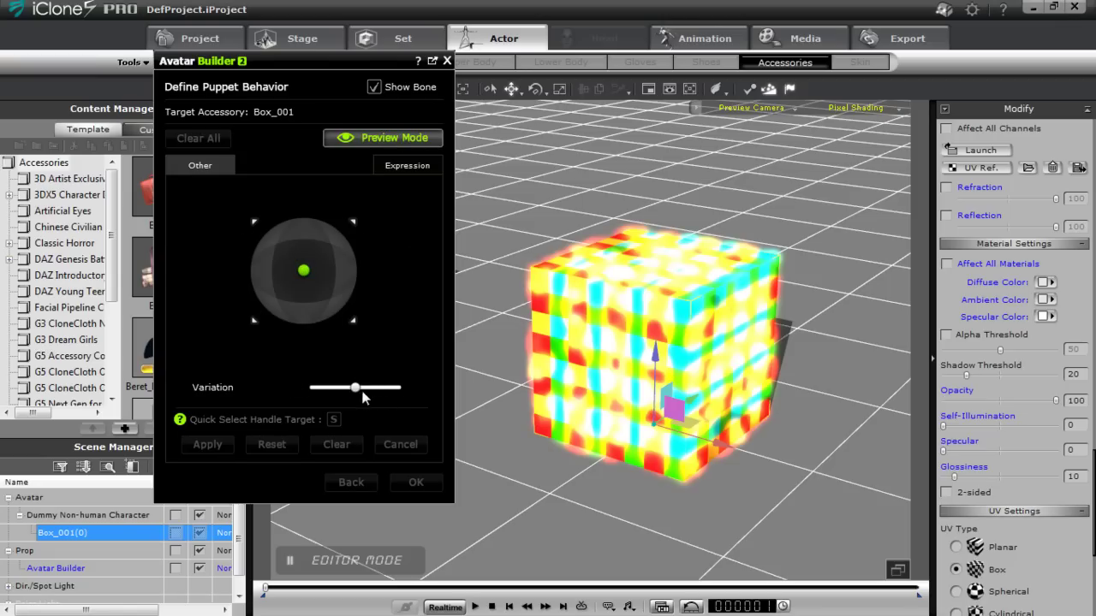
pyautogui.moveTo(356, 388)
pyautogui.mouseDown()
pyautogui.moveTo(315, 388)
pyautogui.moveTo(355, 399)
pyautogui.mouseUp()
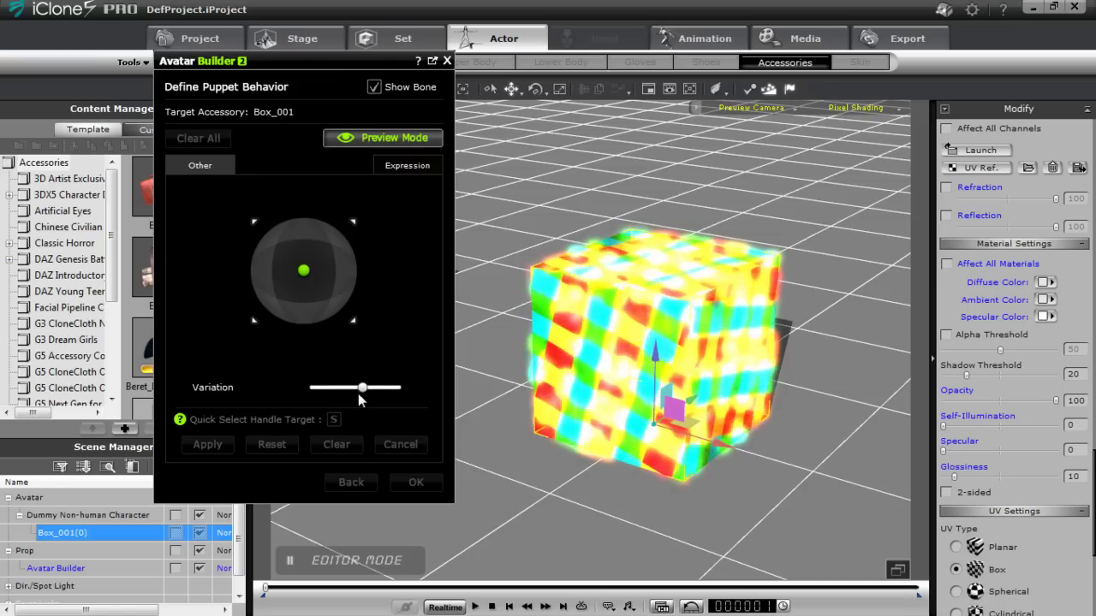
pyautogui.moveTo(358, 393); pyautogui.dragTo(301, 401)
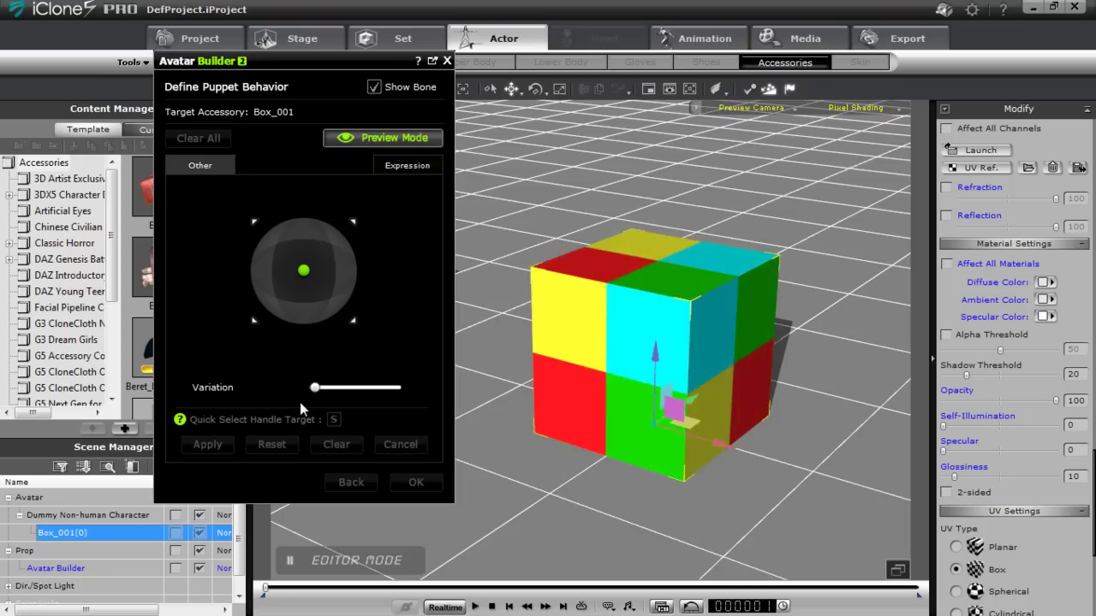
pyautogui.click(395, 139)
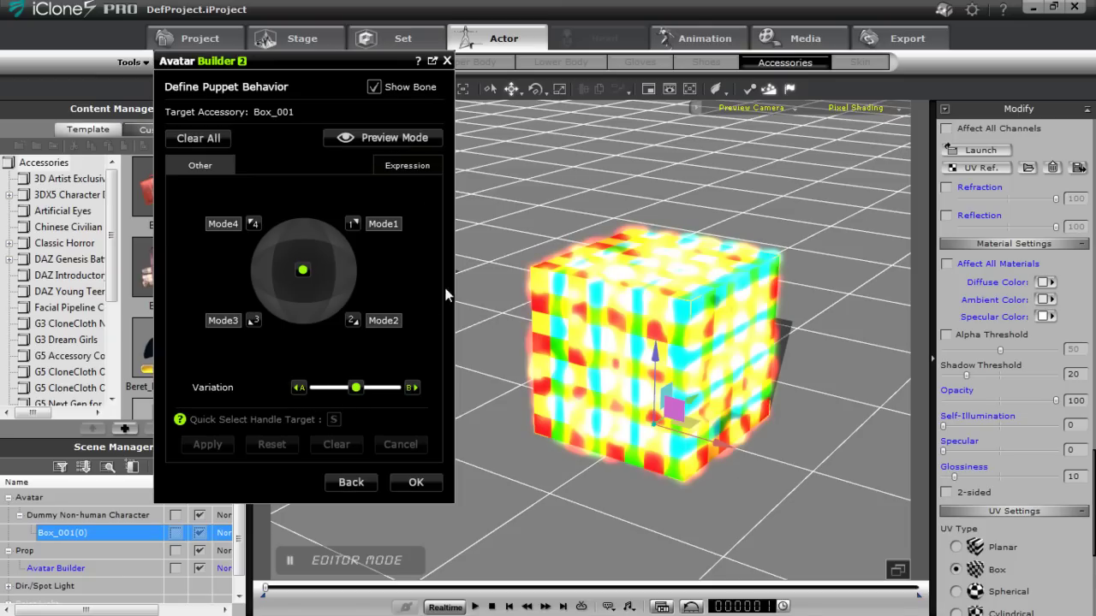
# Step: Finish the puppet behavior definition for the box and close Avatar Builder
pyautogui.click(415, 479)
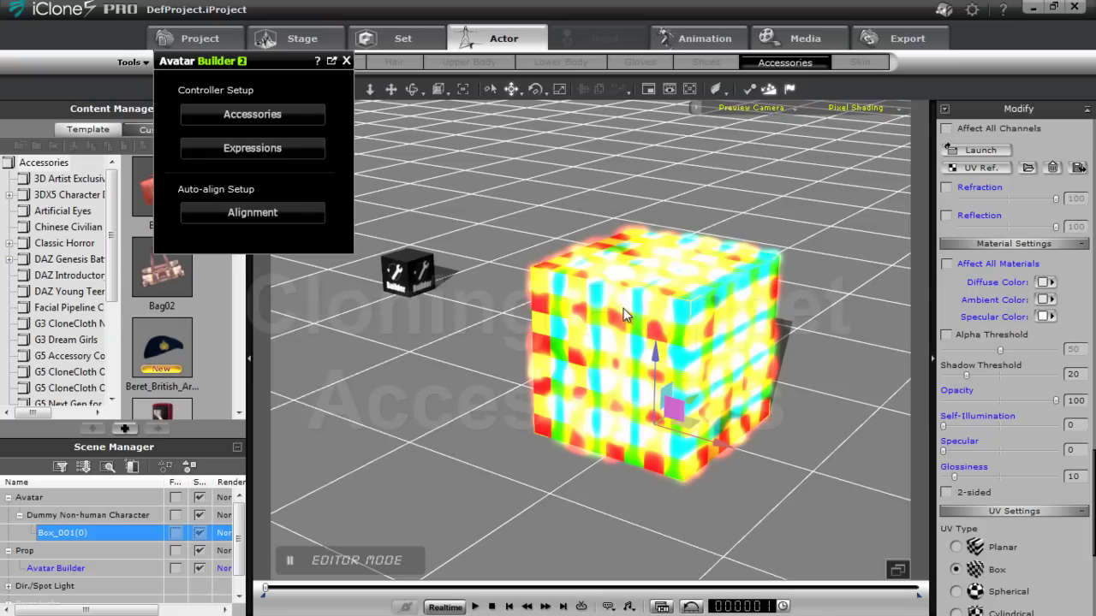
pyautogui.click(88, 514)
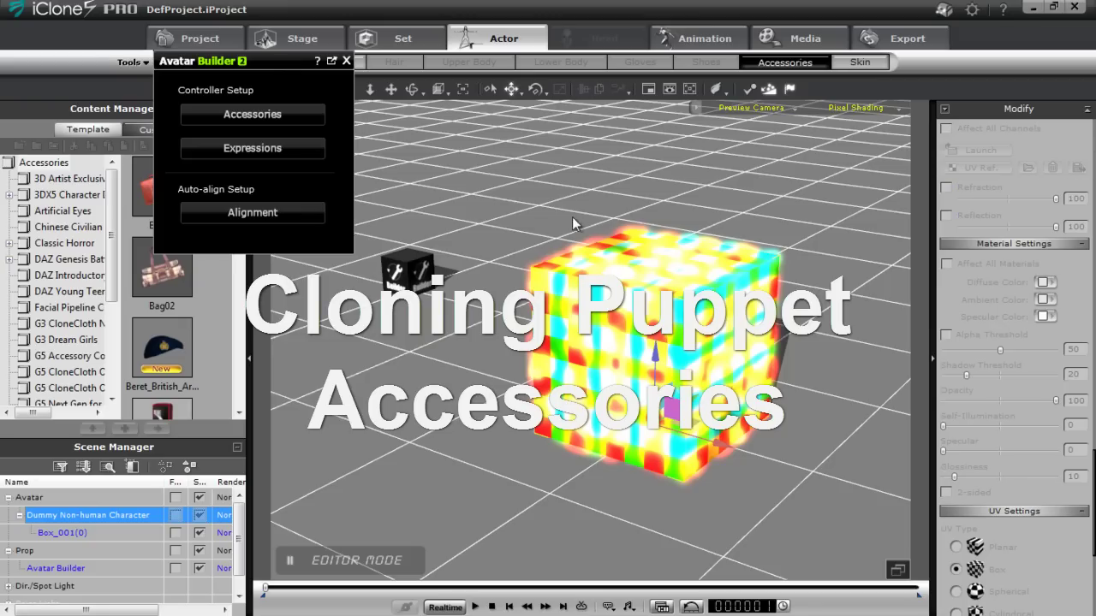
pyautogui.click(346, 61)
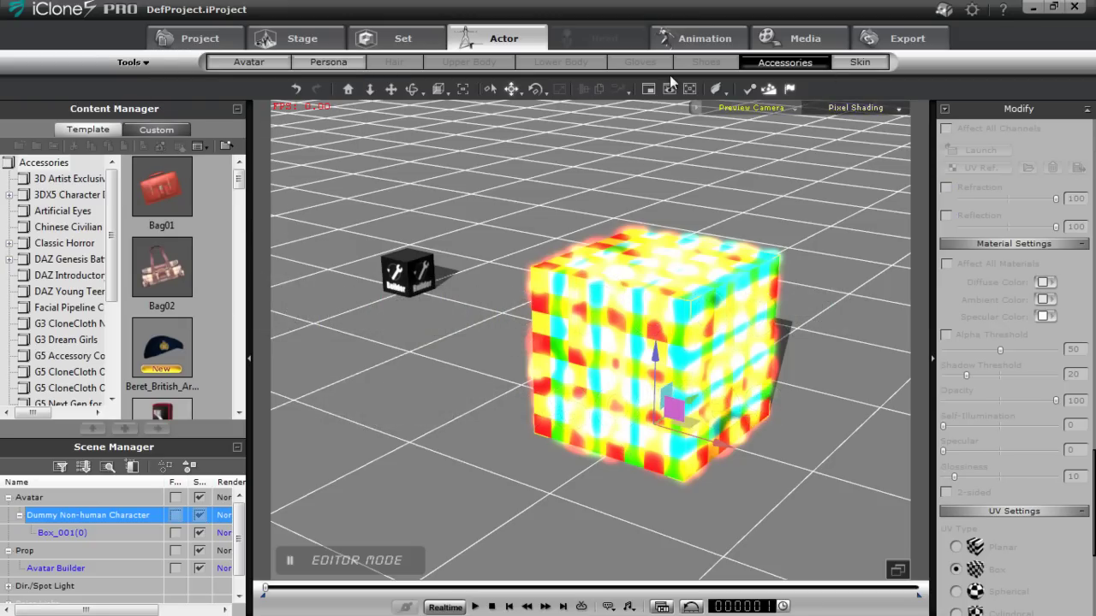
# Step: Save the box accessory to the custom accessories library under the name Cube
pyautogui.click(158, 130)
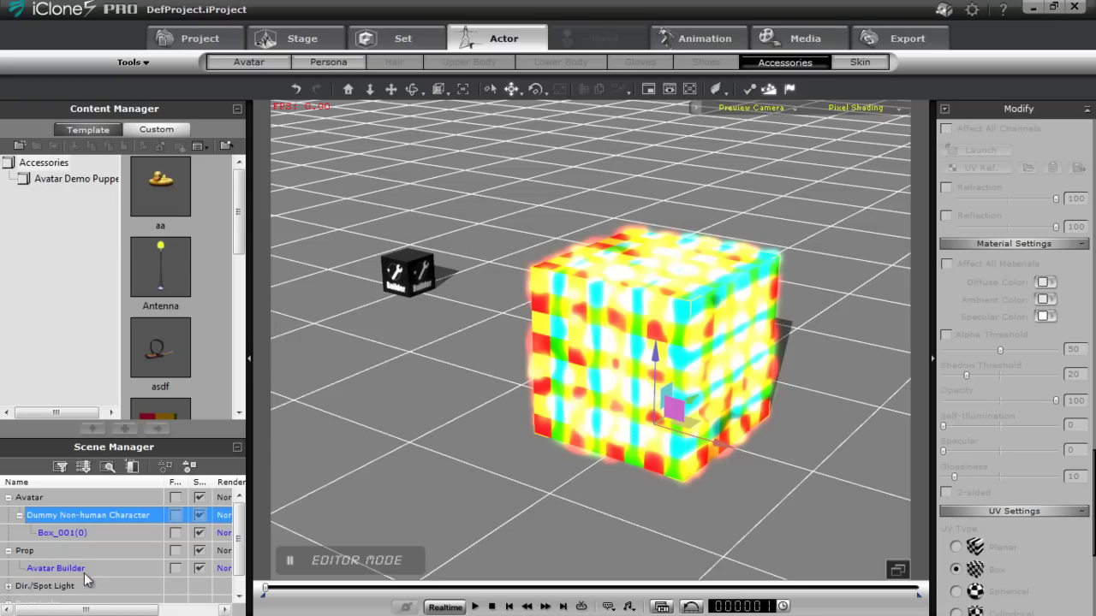
pyautogui.click(61, 532)
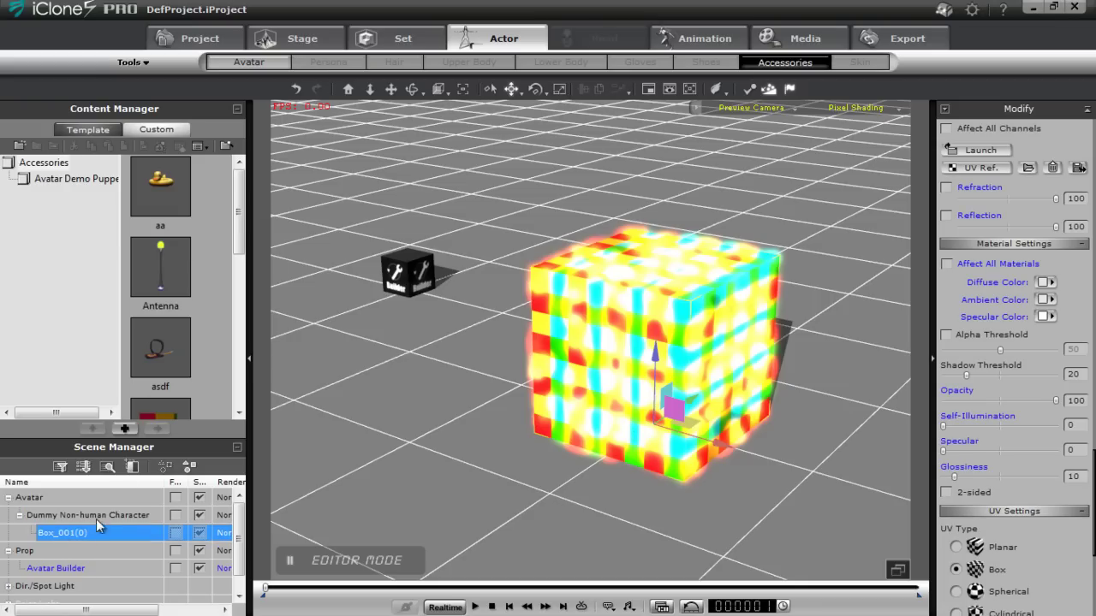
pyautogui.click(84, 516)
pyautogui.click(87, 530)
pyautogui.click(125, 429)
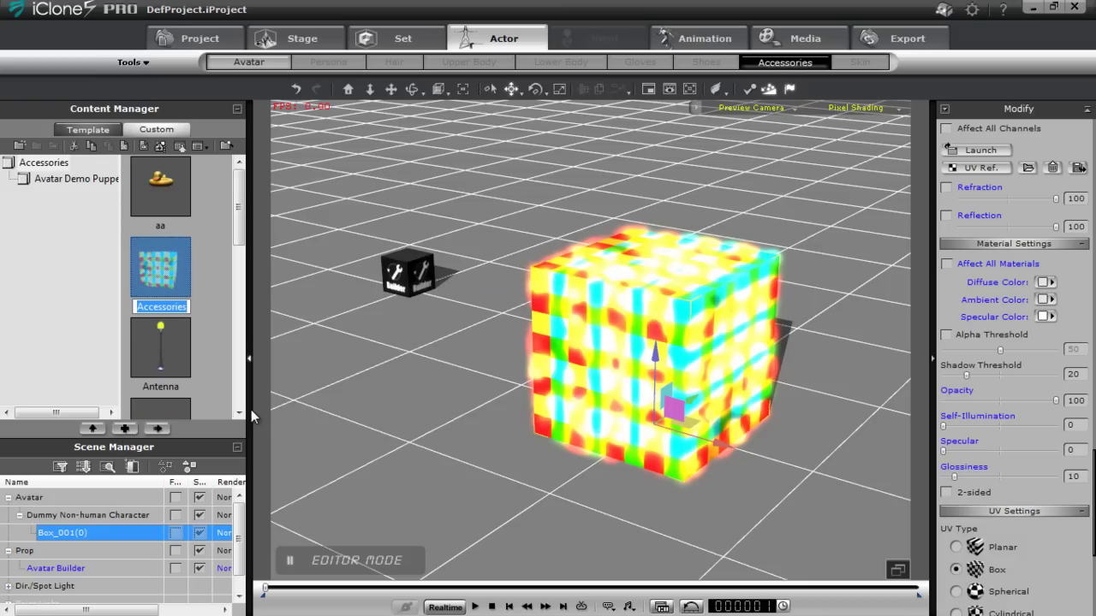
pyautogui.write('Cube\\')
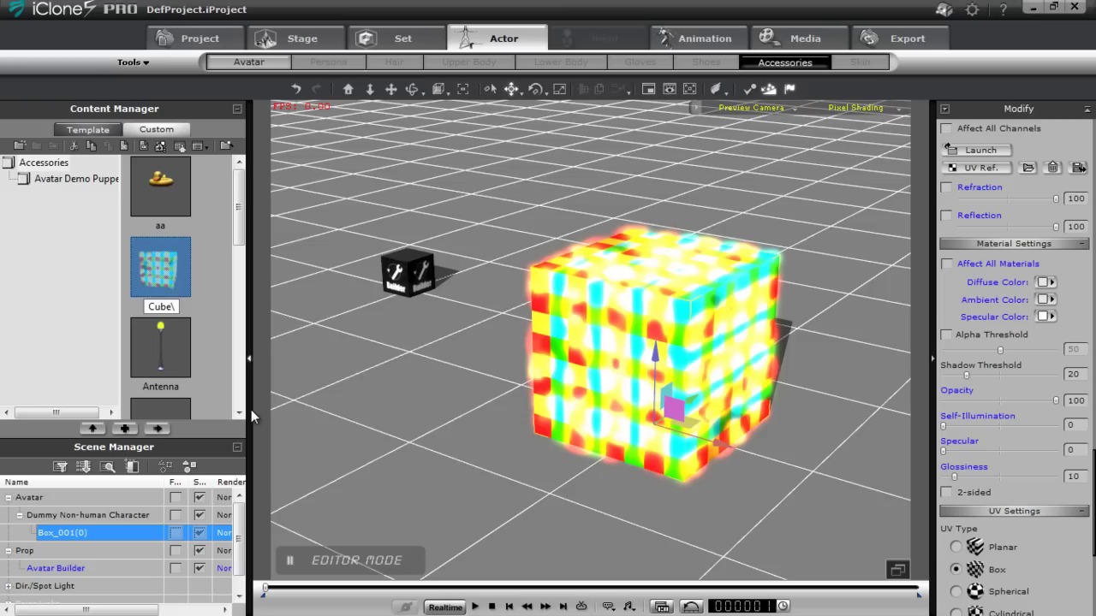
pyautogui.press('Return')
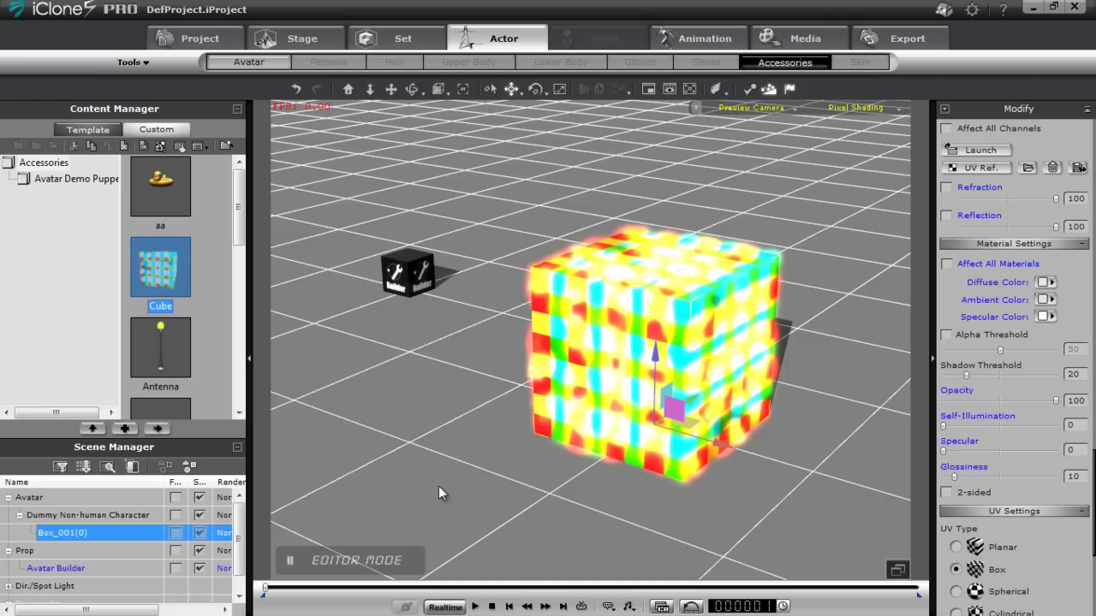
# Step: Place a copy of the Cube accessory from the custom library on the ground beside the original box
pyautogui.moveTo(572, 351)
pyautogui.mouseDown(button='right')
pyautogui.moveTo(621, 398)
pyautogui.moveTo(482, 399)
pyautogui.moveTo(588, 349)
pyautogui.mouseUp(button='right')
pyautogui.moveTo(171, 270); pyautogui.dragTo(764, 417)
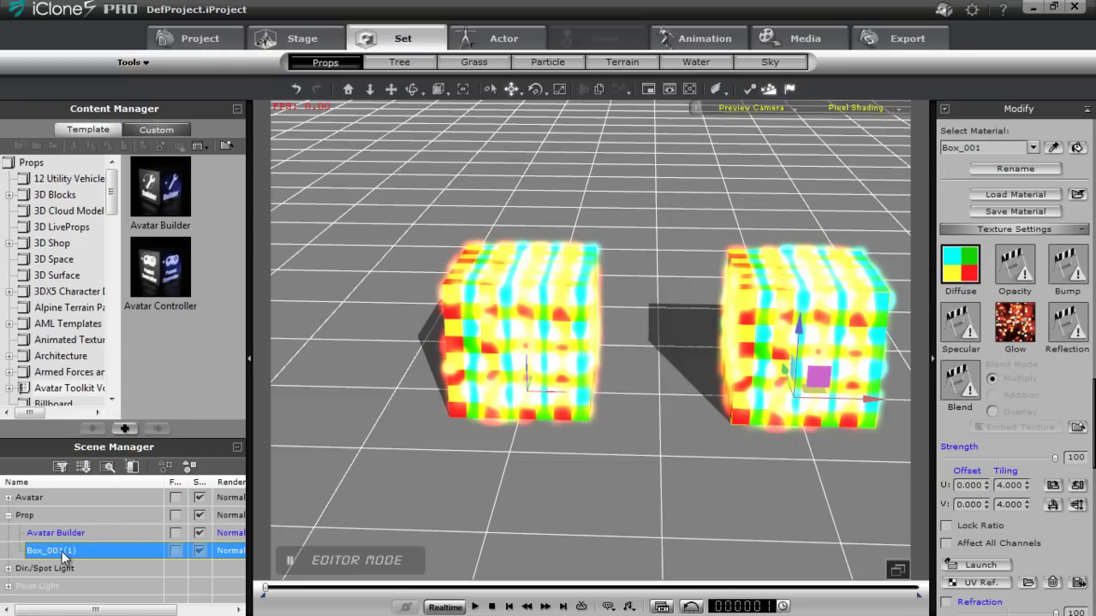
pyautogui.moveTo(265, 589); pyautogui.dragTo(308, 597)
pyautogui.press('Home')
# Step: Attach the new box copy to the Dummy Non-human Character
pyautogui.click(237, 110)
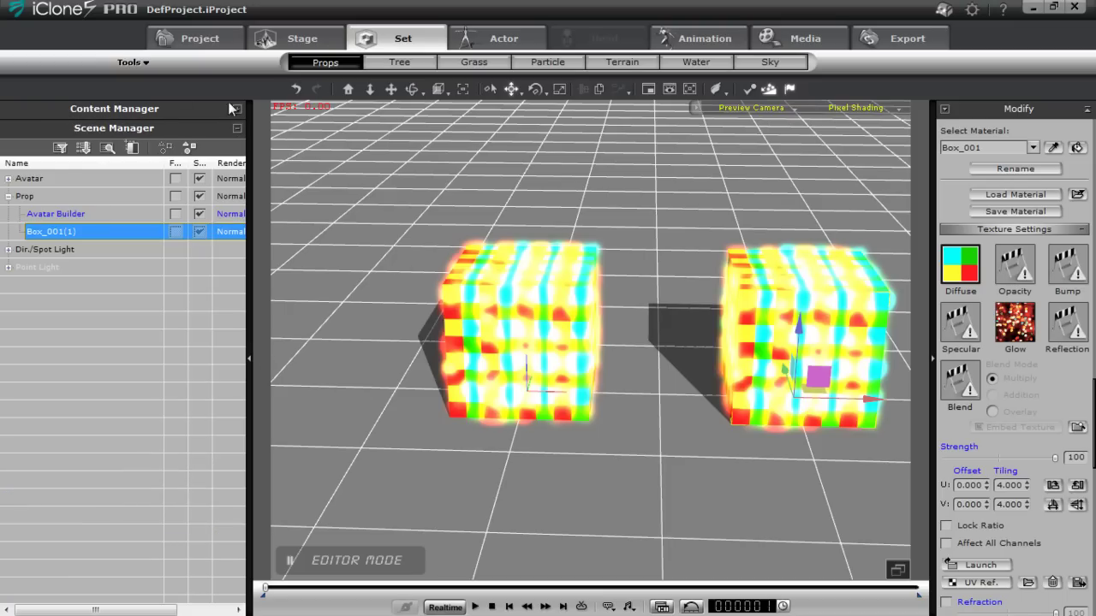
pyautogui.click(8, 178)
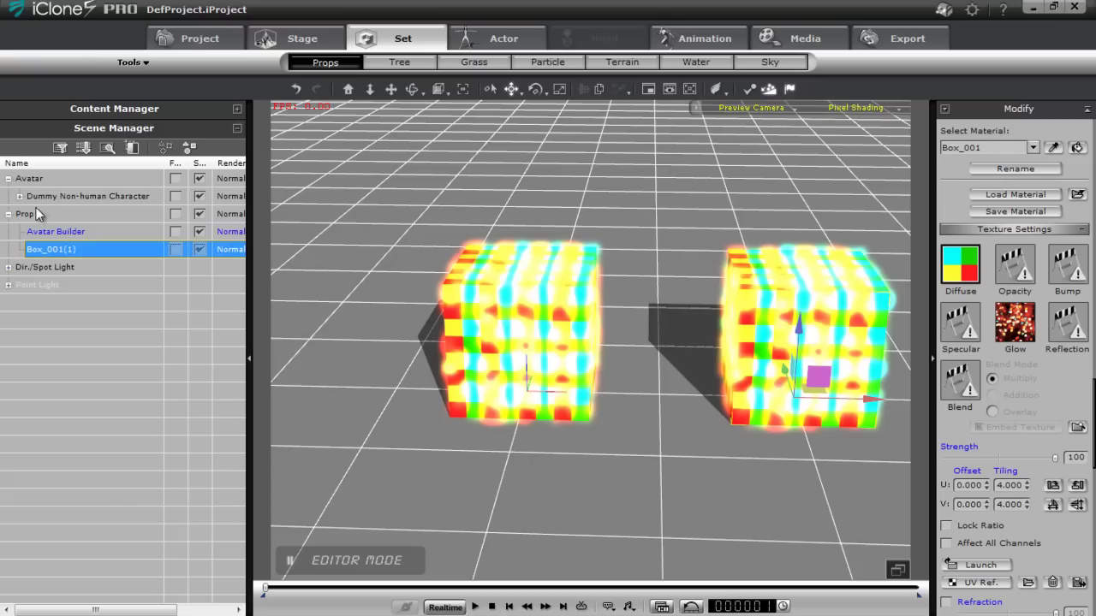
pyautogui.click(19, 196)
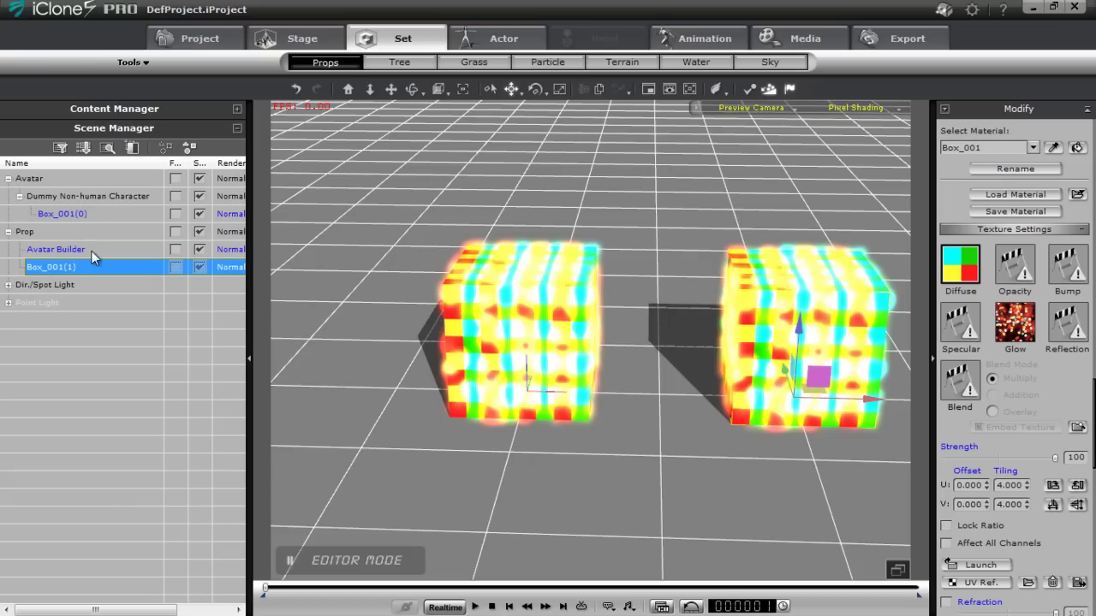
pyautogui.rightClick(839, 317)
pyautogui.click(721, 357)
pyautogui.click(77, 196)
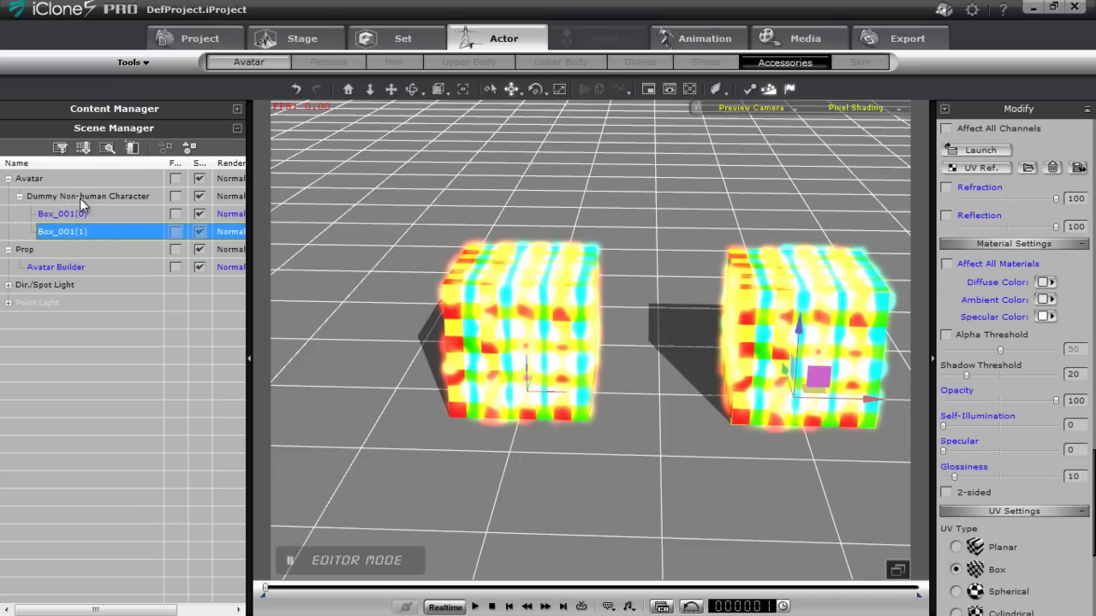
# Step: Test-move the Dummy Non-human Character slightly along its X axis and undo the move
pyautogui.click(79, 198)
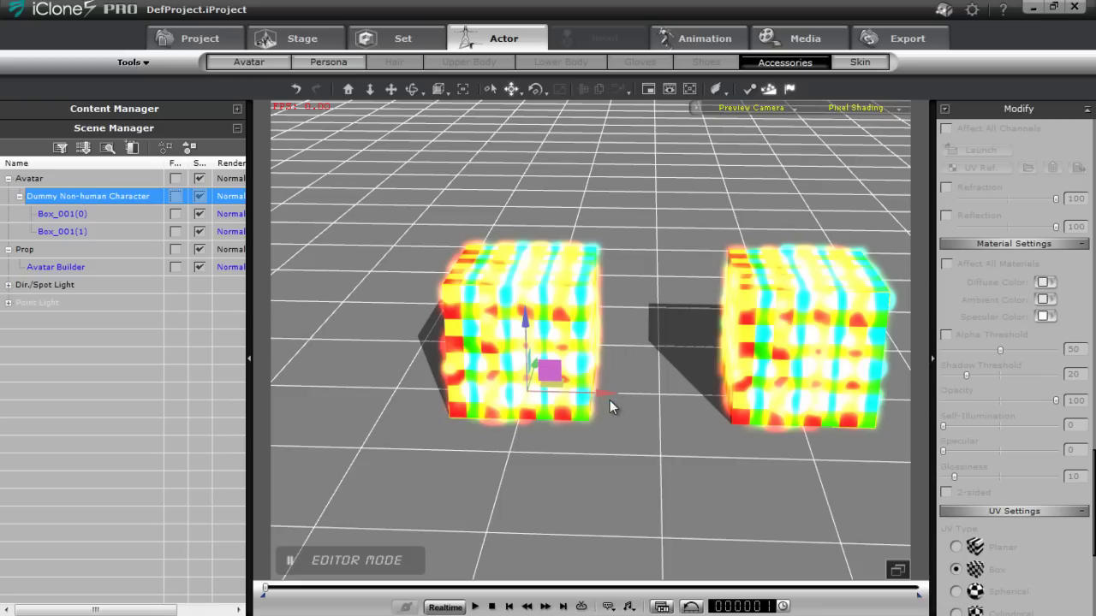
pyautogui.moveTo(609, 394); pyautogui.dragTo(603, 397)
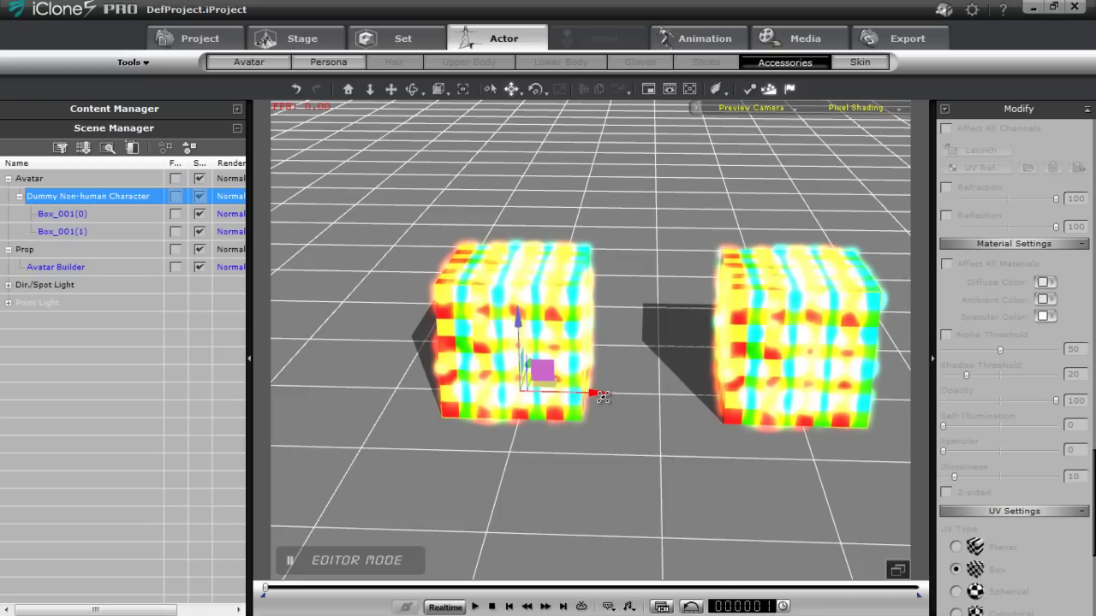
pyautogui.hotkey('ctrl', 'z')
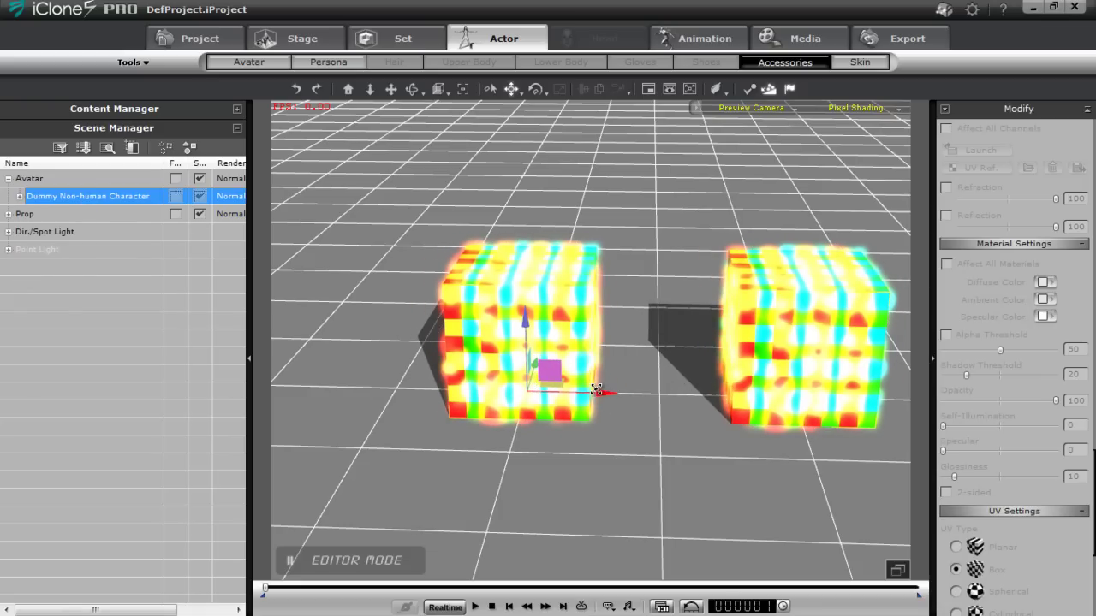
# Step: Open the Avatar Builder prop's setup window and pop it out of the viewport, with both boxes in view
pyautogui.click(20, 196)
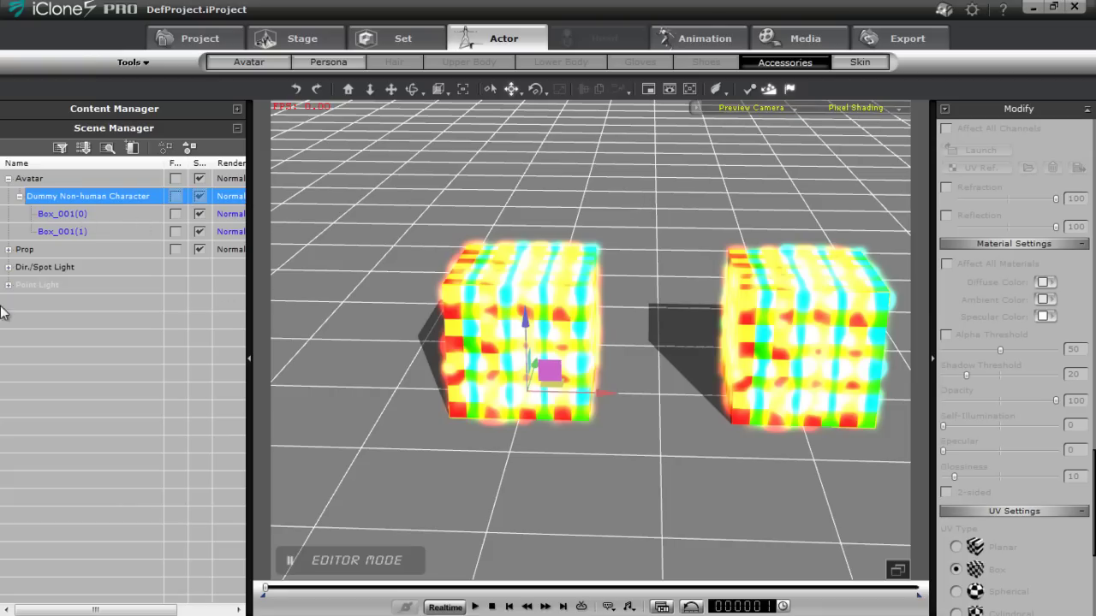
pyautogui.click(8, 249)
pyautogui.click(51, 268)
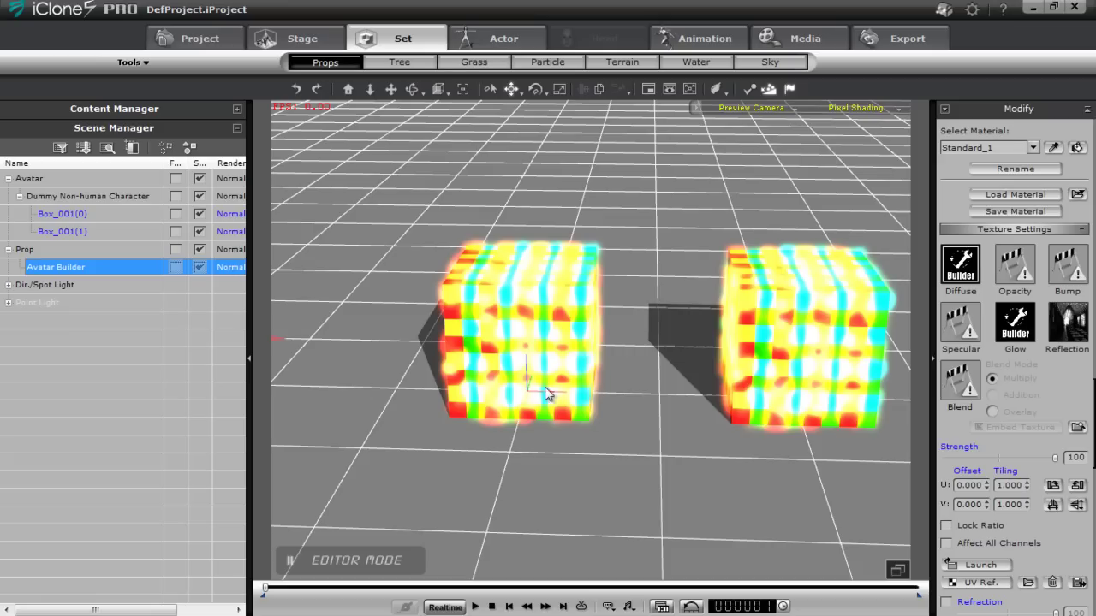
pyautogui.moveTo(682, 423); pyautogui.dragTo(431, 289, button='right')
pyautogui.rightClick(426, 293)
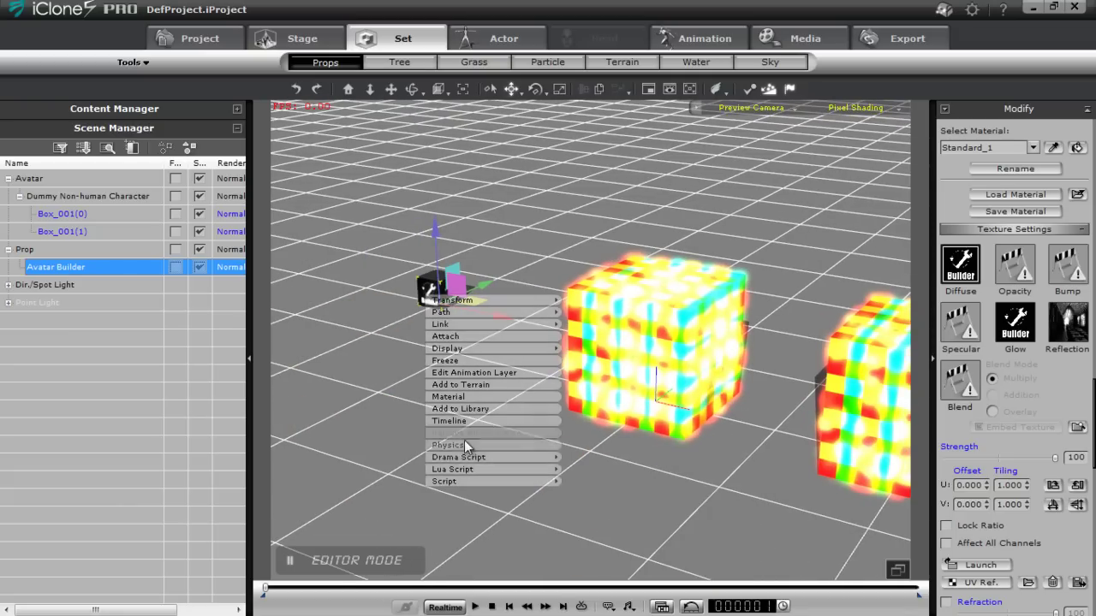
pyautogui.moveTo(478, 482)
pyautogui.click(606, 481)
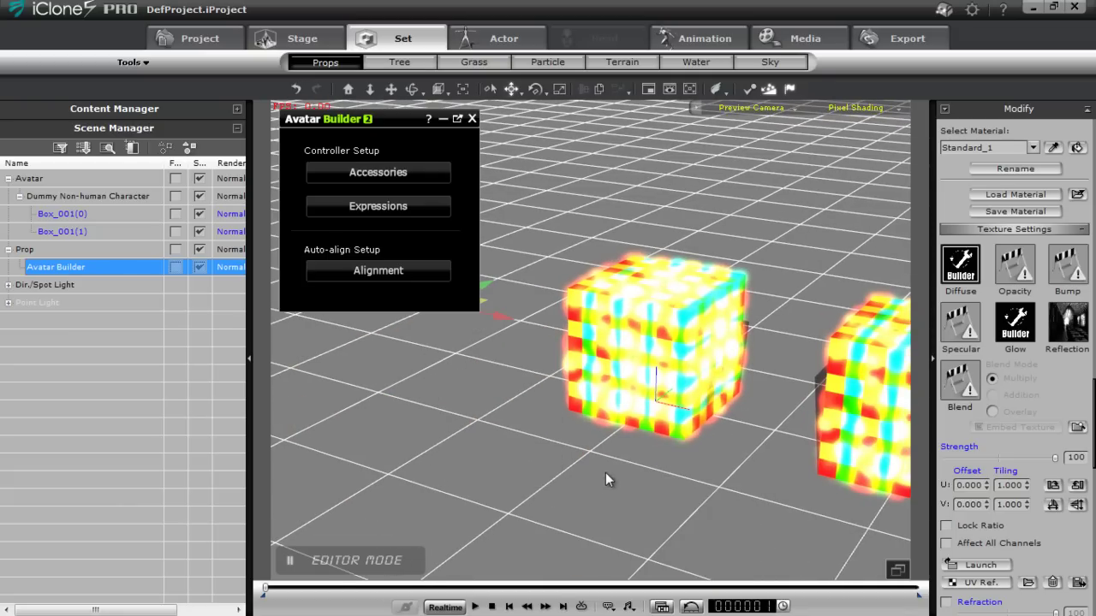
pyautogui.moveTo(775, 428); pyautogui.dragTo(598, 386, button='right')
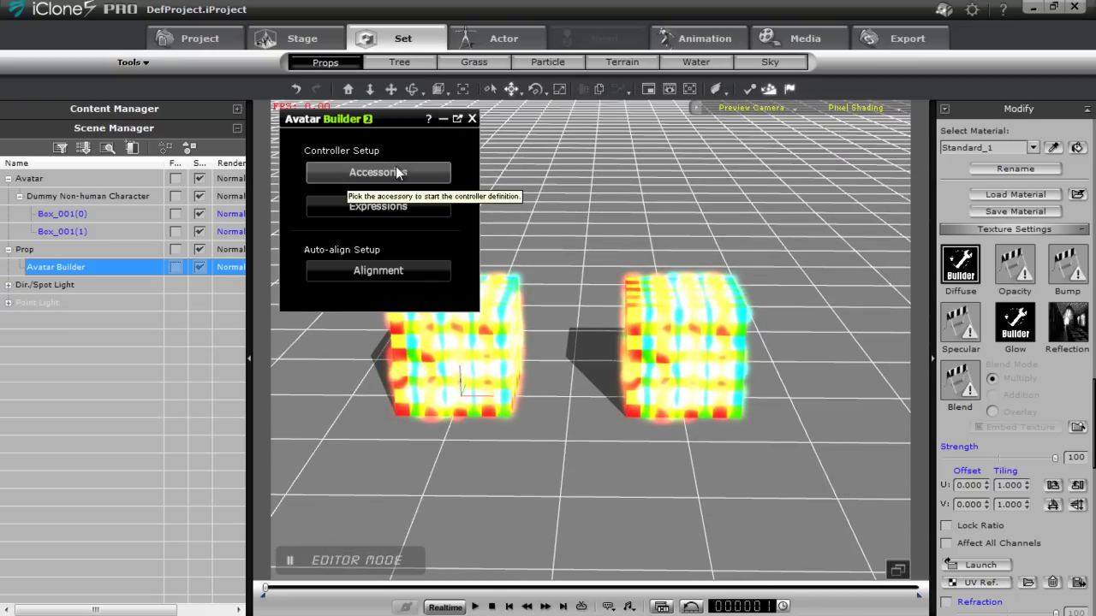
pyautogui.click(456, 119)
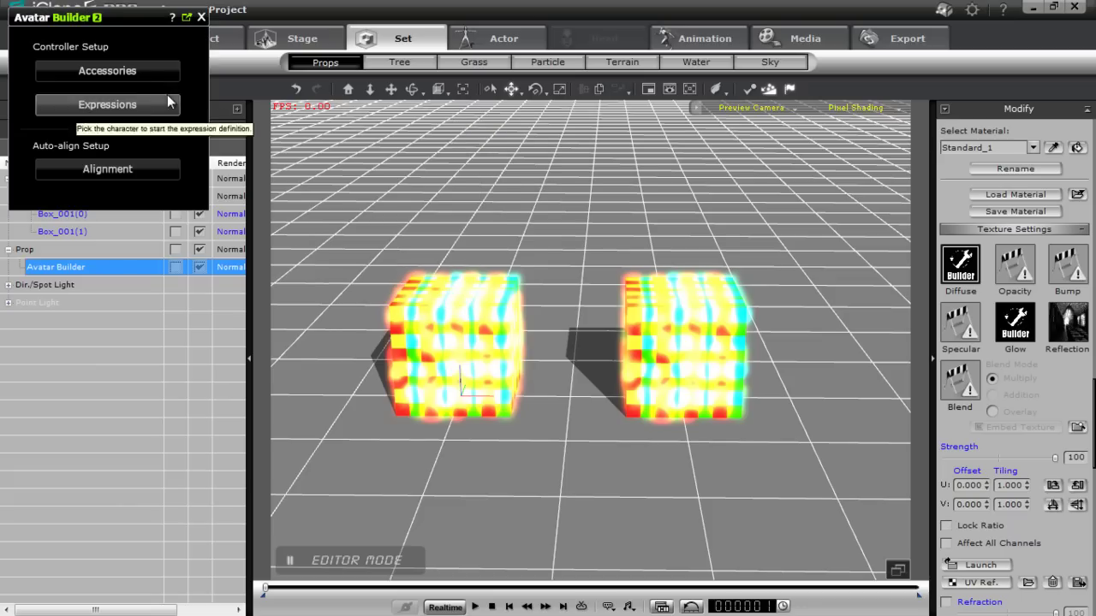
# Step: Open the puppet behavior setup for accessory Box_001(1) and check its response in Preview Mode
pyautogui.moveTo(111, 46); pyautogui.dragTo(373, 66)
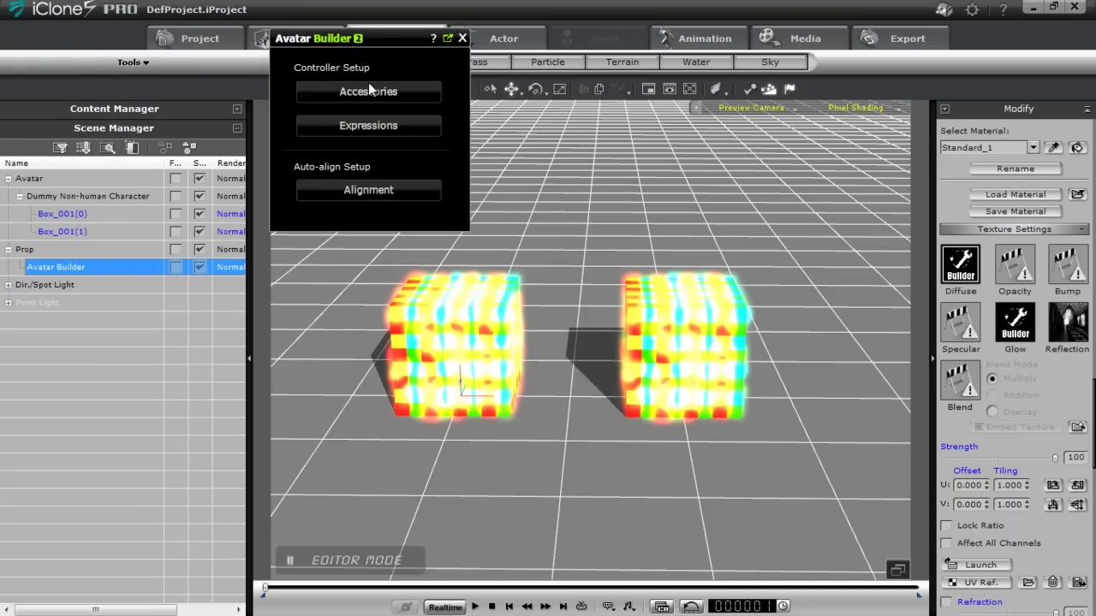
pyautogui.click(73, 231)
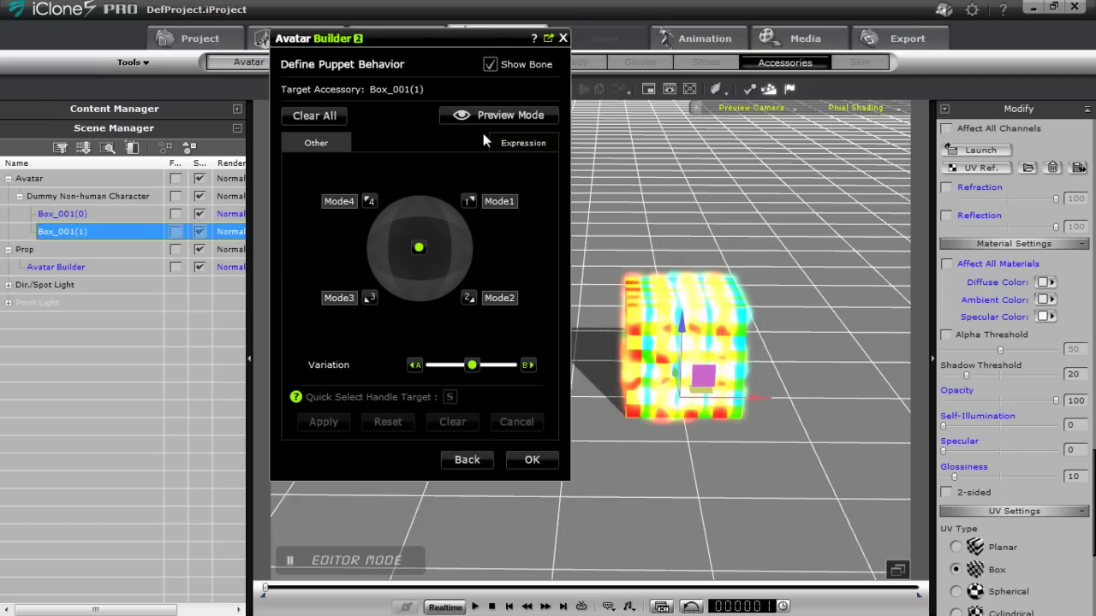
pyautogui.click(505, 120)
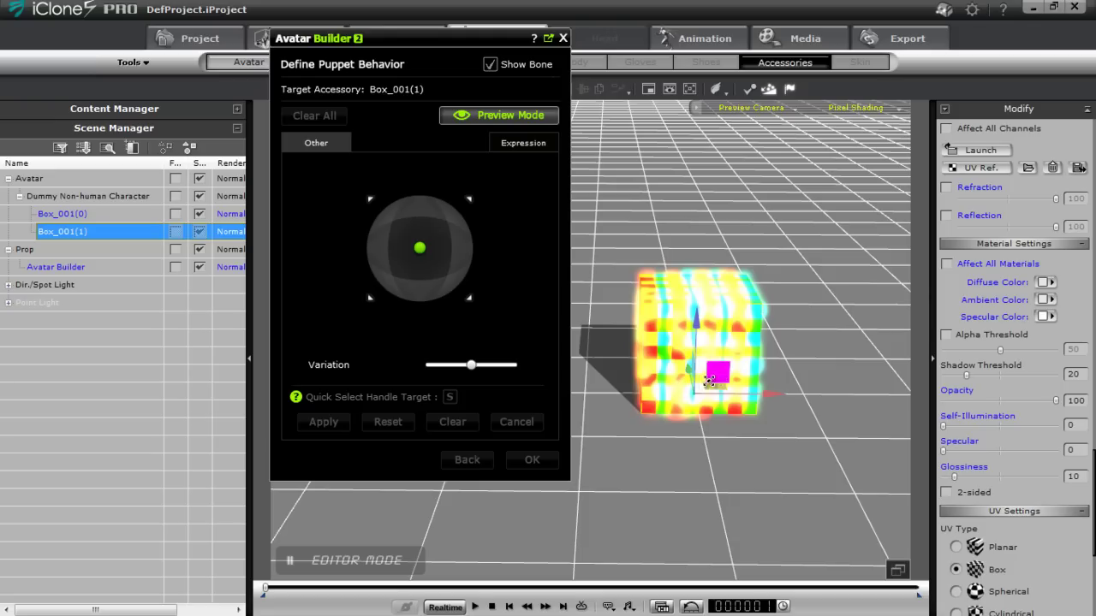
pyautogui.click(509, 116)
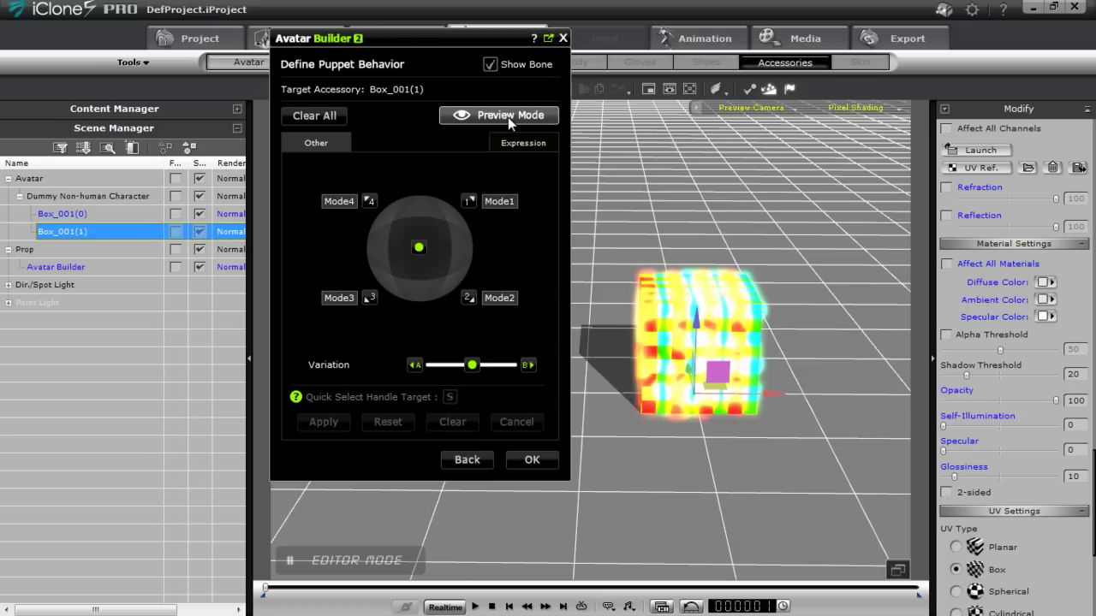
# Step: Edit the middle Variation state of Box_001(1) and apply it with both boxes brought into view
pyautogui.click(472, 365)
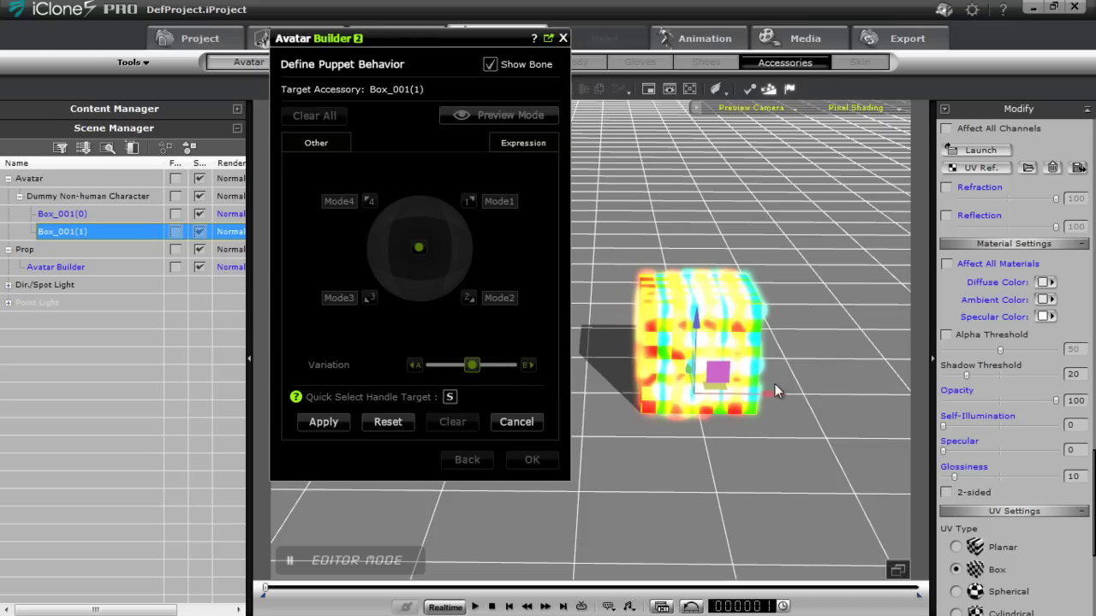
pyautogui.moveTo(826, 414); pyautogui.dragTo(661, 357, button='middle')
pyautogui.moveTo(662, 357); pyautogui.dragTo(852, 370)
pyautogui.moveTo(851, 371); pyautogui.dragTo(685, 407, button='middle')
pyautogui.click(324, 422)
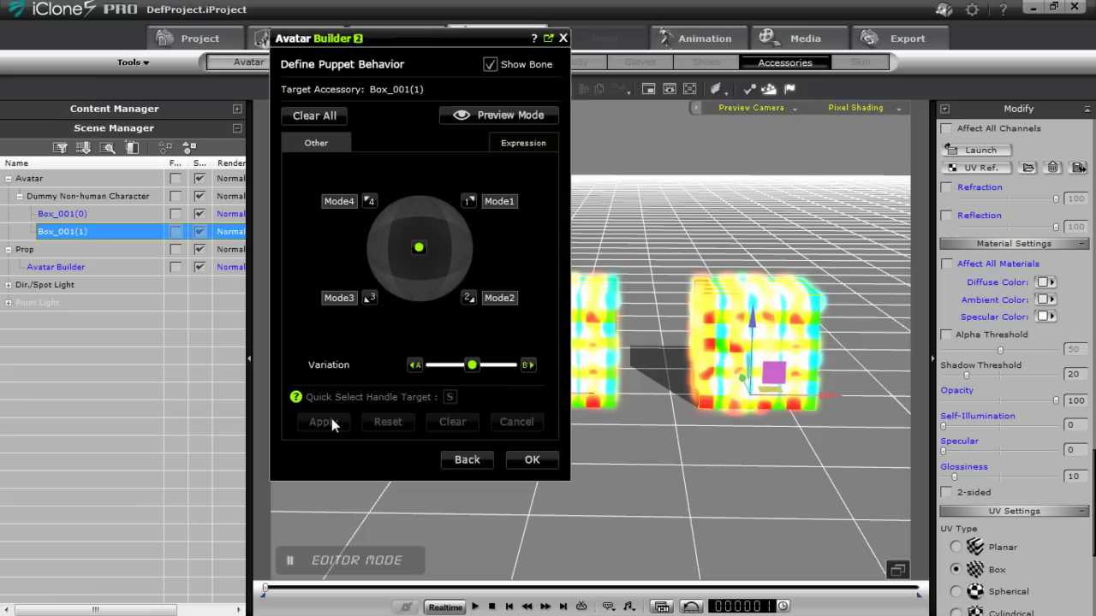
# Step: Preview the Variation slider on Box_001(1), then accept the puppet setup
pyautogui.click(522, 117)
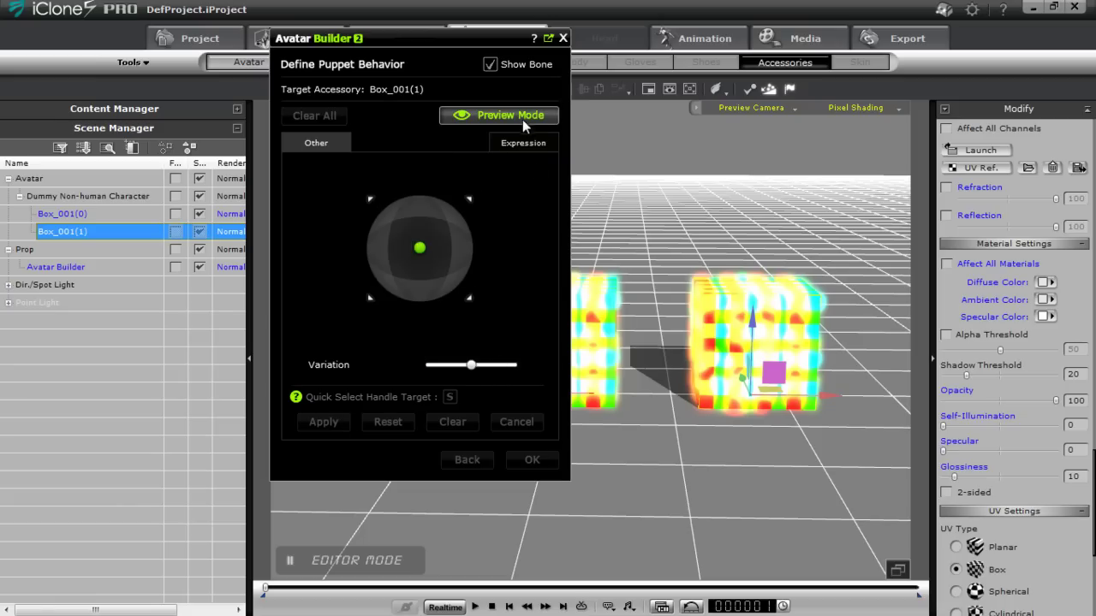
pyautogui.moveTo(470, 368)
pyautogui.mouseDown()
pyautogui.moveTo(436, 373)
pyautogui.moveTo(508, 370)
pyautogui.moveTo(410, 371)
pyautogui.moveTo(518, 381)
pyautogui.moveTo(471, 377)
pyautogui.mouseUp()
pyautogui.click(521, 114)
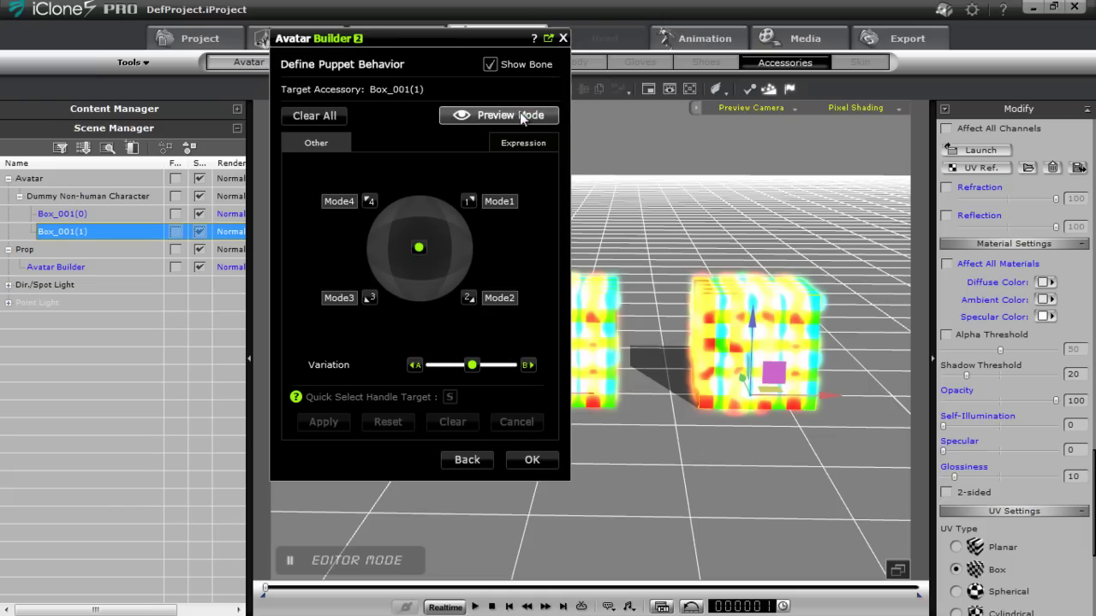
pyautogui.click(530, 459)
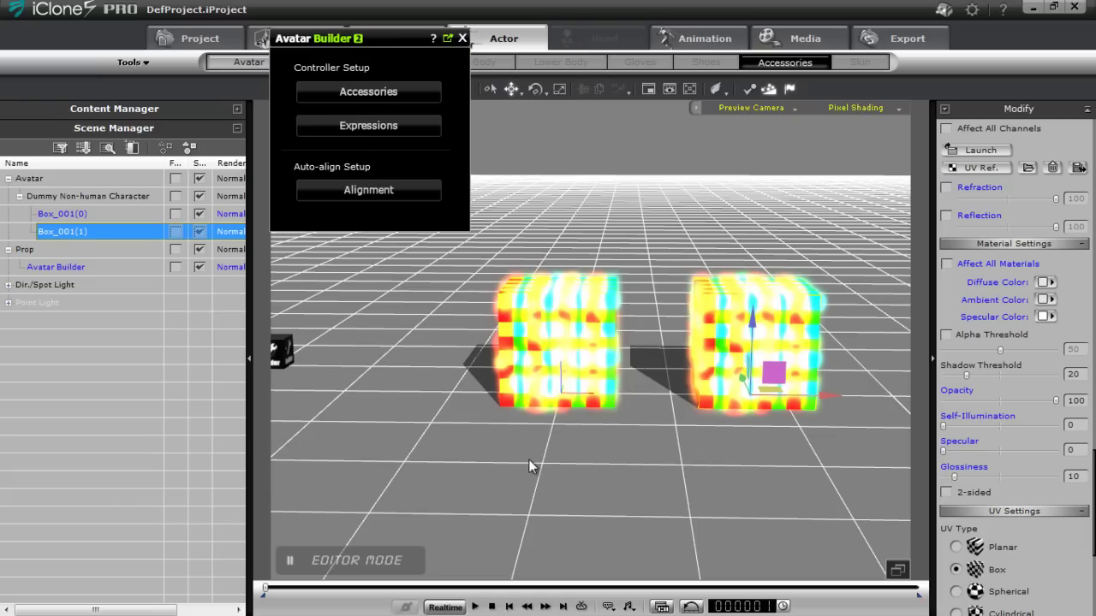
# Step: Add an Avatar Controller prop from the template library and place the Avatar Builder window clear of the controller
pyautogui.click(447, 38)
pyautogui.click(392, 41)
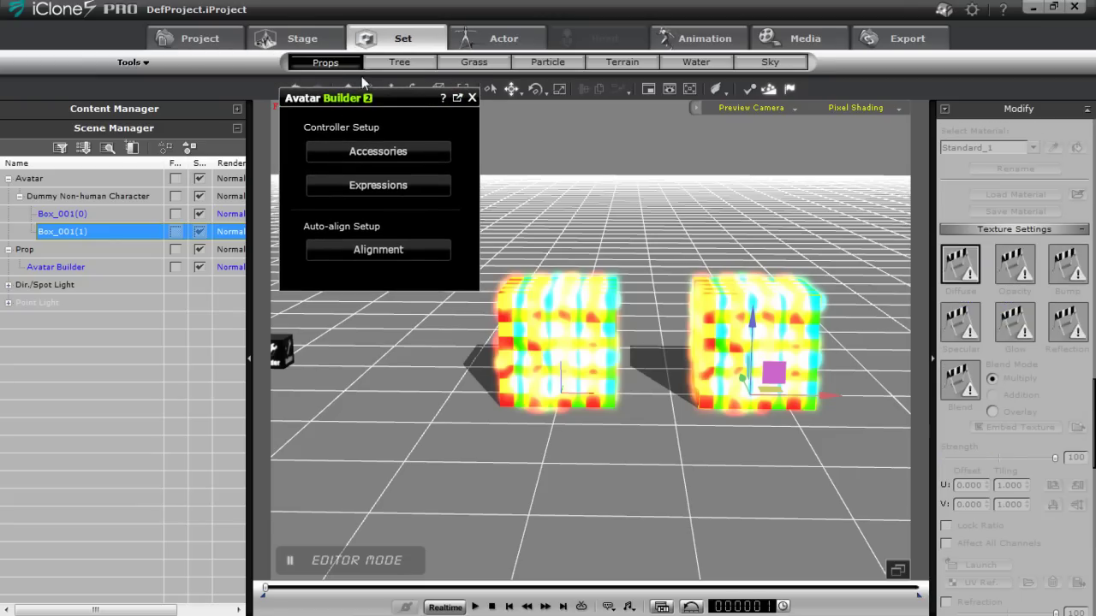
pyautogui.click(237, 109)
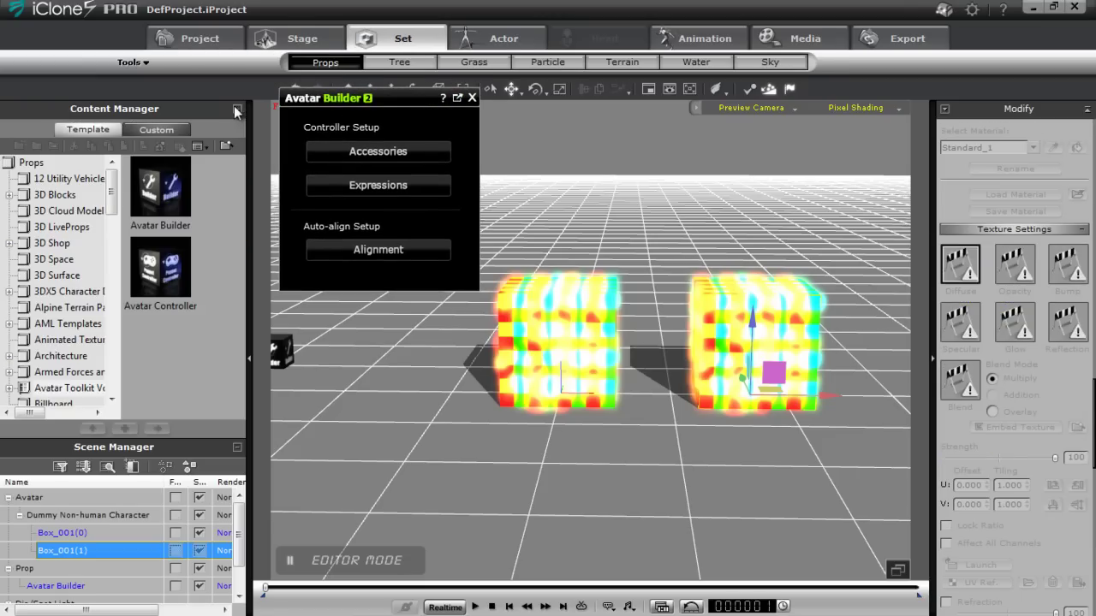
pyautogui.doubleClick(163, 272)
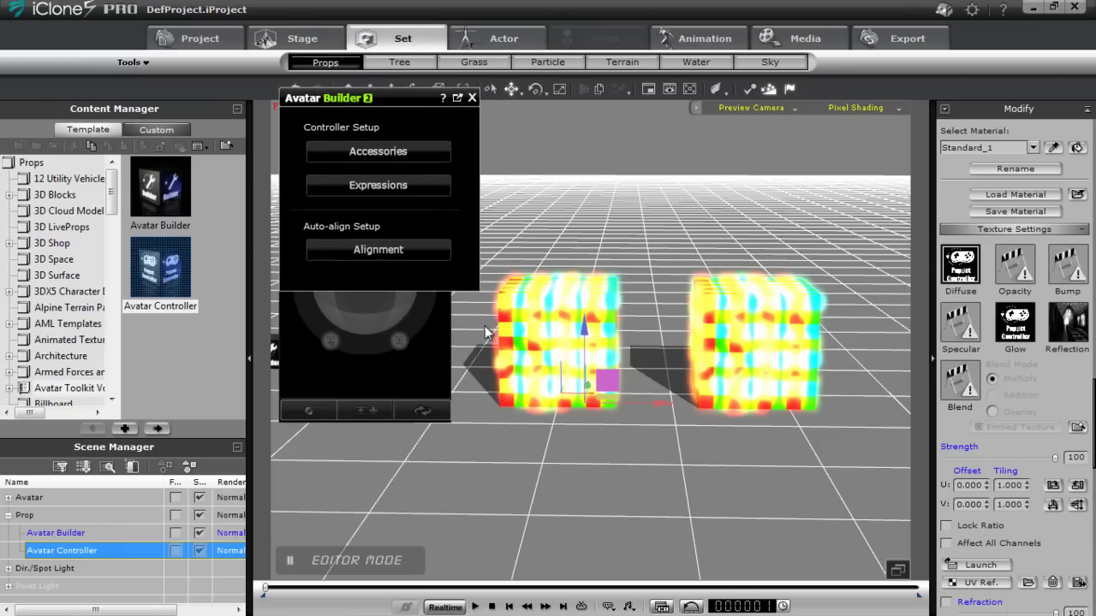
pyautogui.moveTo(419, 97); pyautogui.dragTo(853, 390)
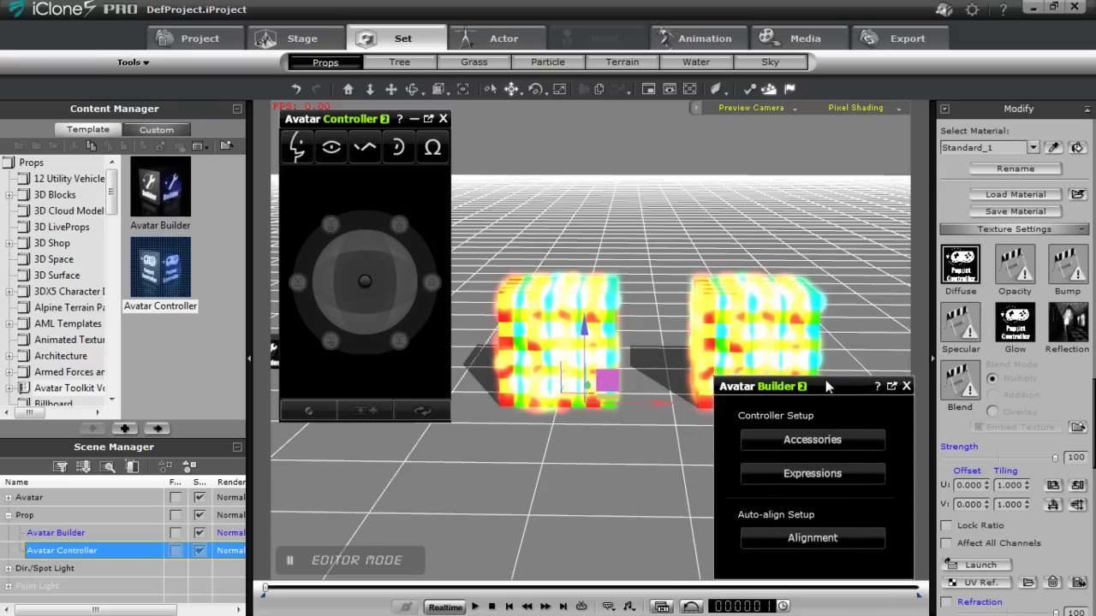
# Step: Load all accessories of the Dummy Non-human Character into the Avatar Controller and test the Variation slider
pyautogui.click(433, 147)
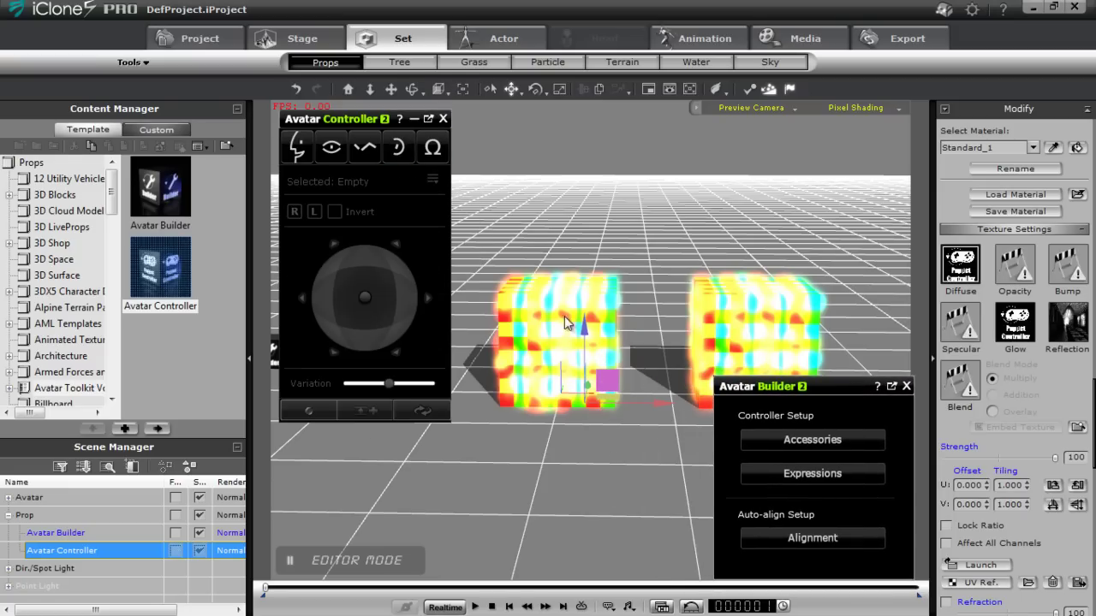
pyautogui.click(572, 315)
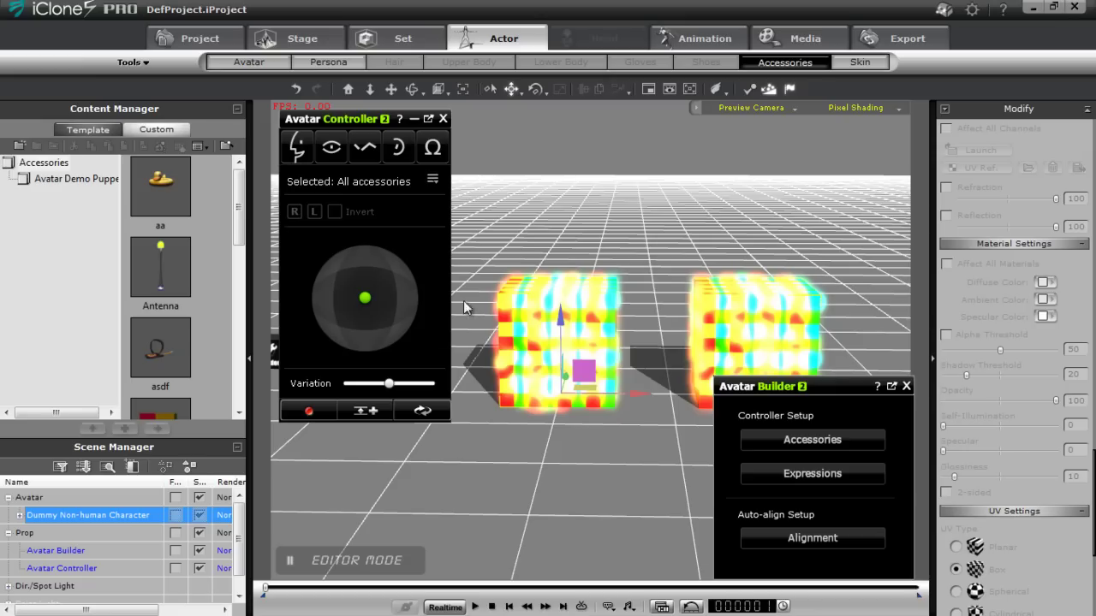
pyautogui.moveTo(388, 385)
pyautogui.mouseDown()
pyautogui.moveTo(346, 392)
pyautogui.moveTo(434, 387)
pyautogui.moveTo(355, 390)
pyautogui.moveTo(351, 403)
pyautogui.moveTo(396, 402)
pyautogui.moveTo(364, 393)
pyautogui.moveTo(390, 389)
pyautogui.moveTo(428, 406)
pyautogui.moveTo(360, 409)
pyautogui.moveTo(435, 406)
pyautogui.moveTo(343, 403)
pyautogui.moveTo(442, 395)
pyautogui.moveTo(354, 405)
pyautogui.moveTo(373, 398)
pyautogui.mouseUp()
# Step: Reopen the puppet behavior setup for Box_001(1) and clear all its defined states
pyautogui.click(19, 515)
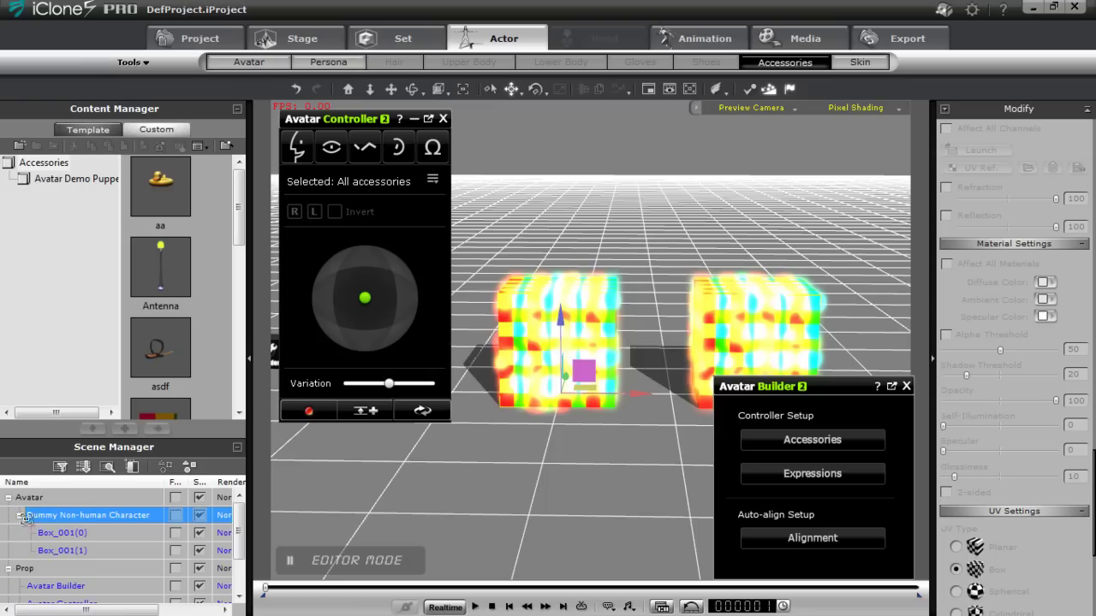
pyautogui.click(58, 550)
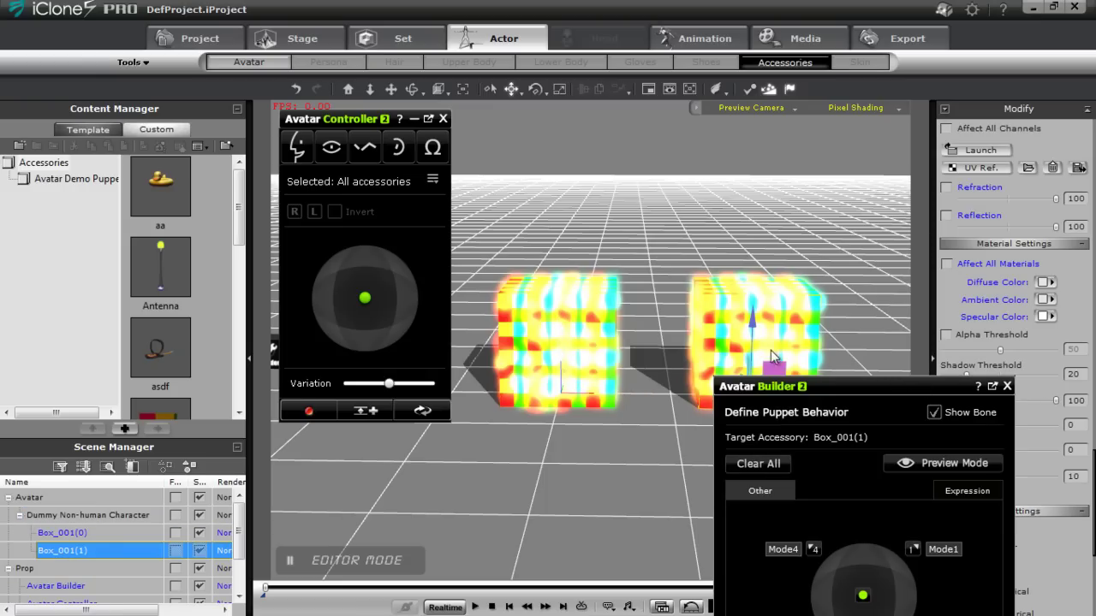
pyautogui.moveTo(862, 386); pyautogui.dragTo(323, 99)
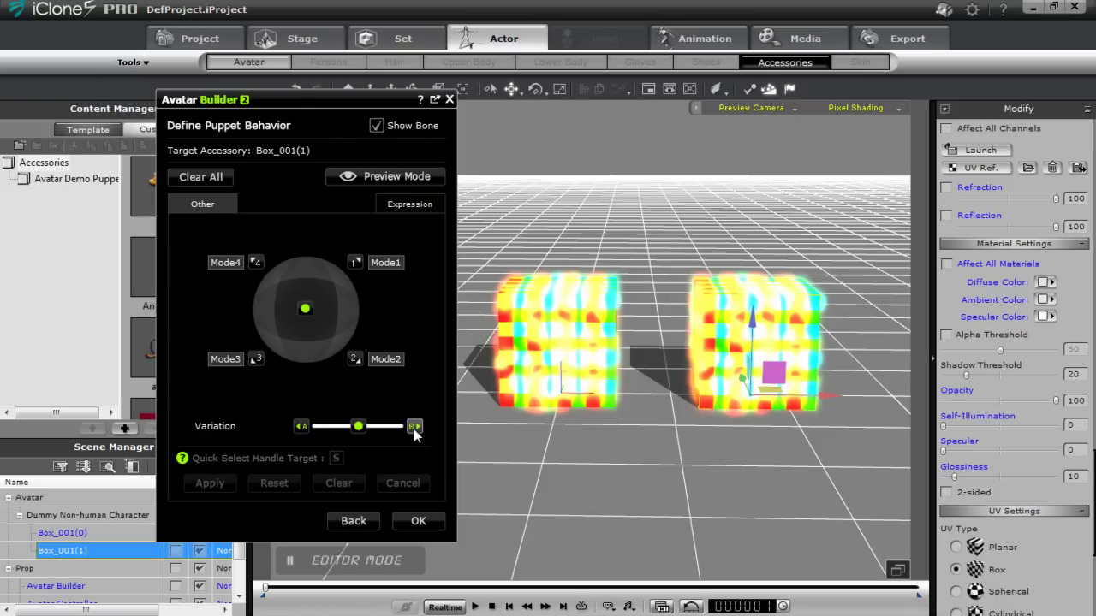
pyautogui.click(212, 181)
pyautogui.click(263, 333)
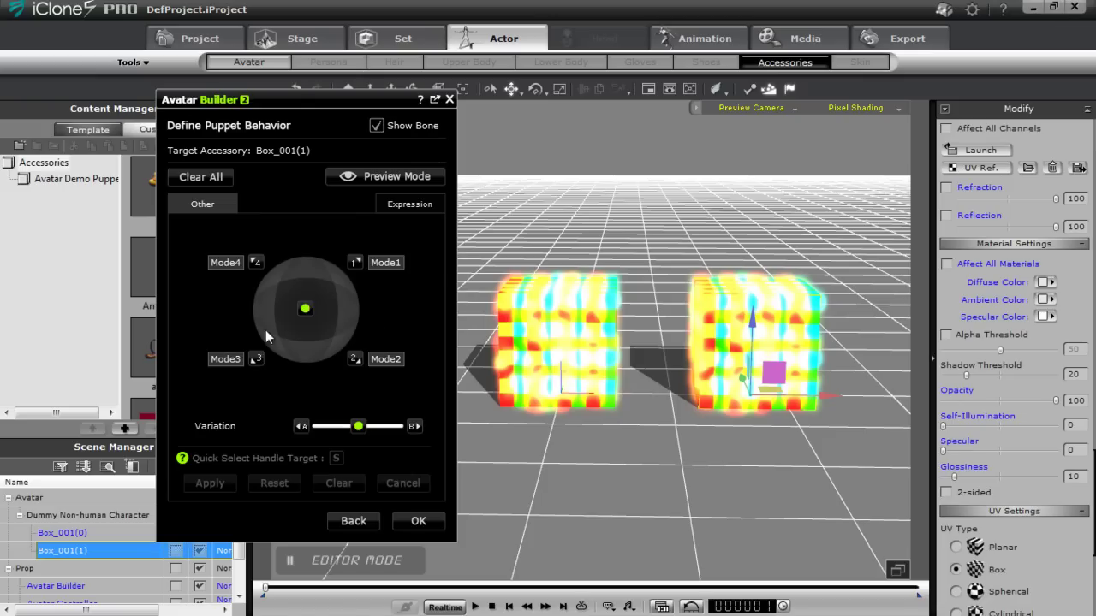
# Step: Define Variation state B of Box_001(1) with U and V tiling of 1.000 and Glow strength 0, and apply it
pyautogui.click(415, 427)
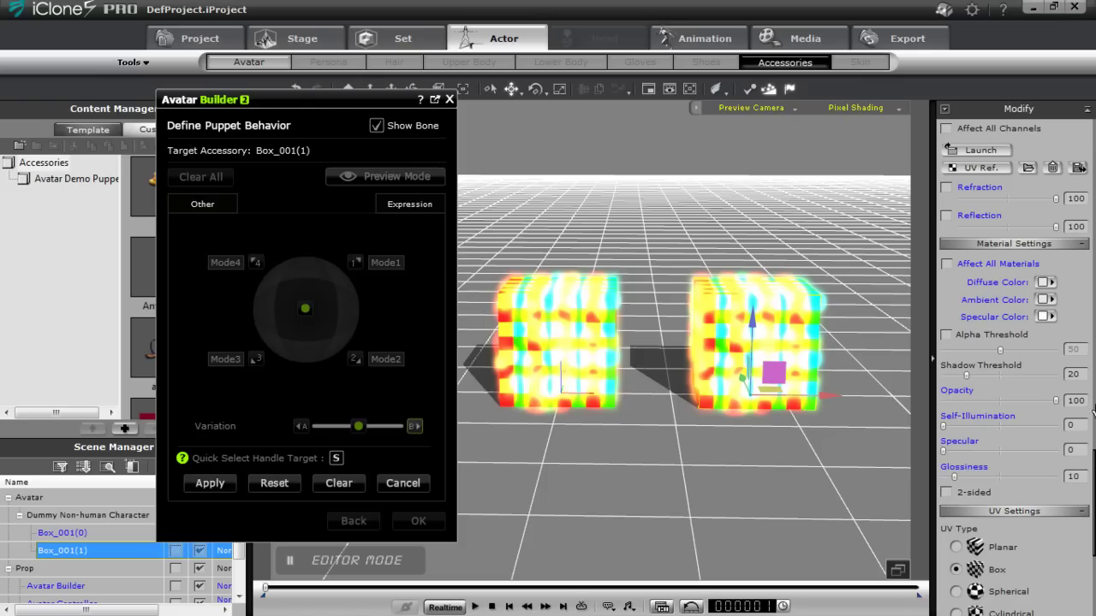
pyautogui.scroll(10, 1078, 403)
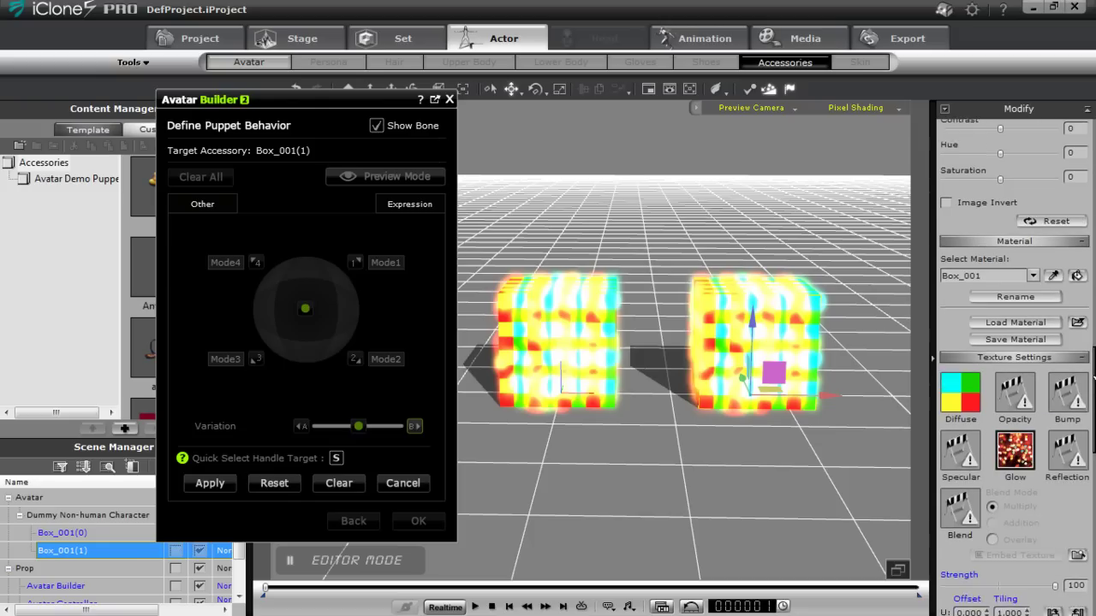
pyautogui.click(969, 299)
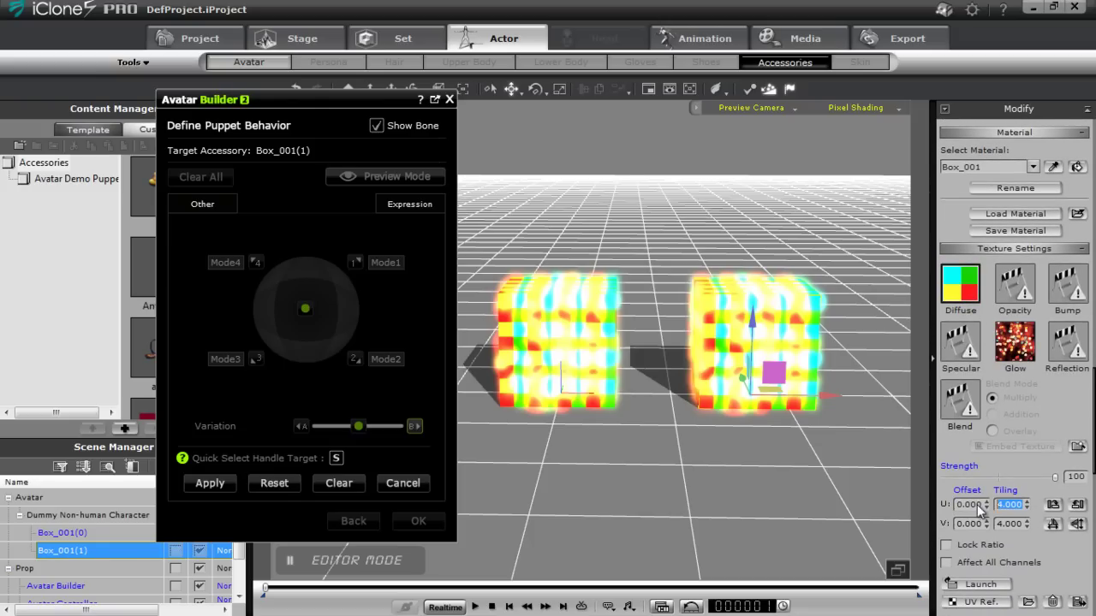
pyautogui.moveTo(1024, 523); pyautogui.dragTo(1009, 524)
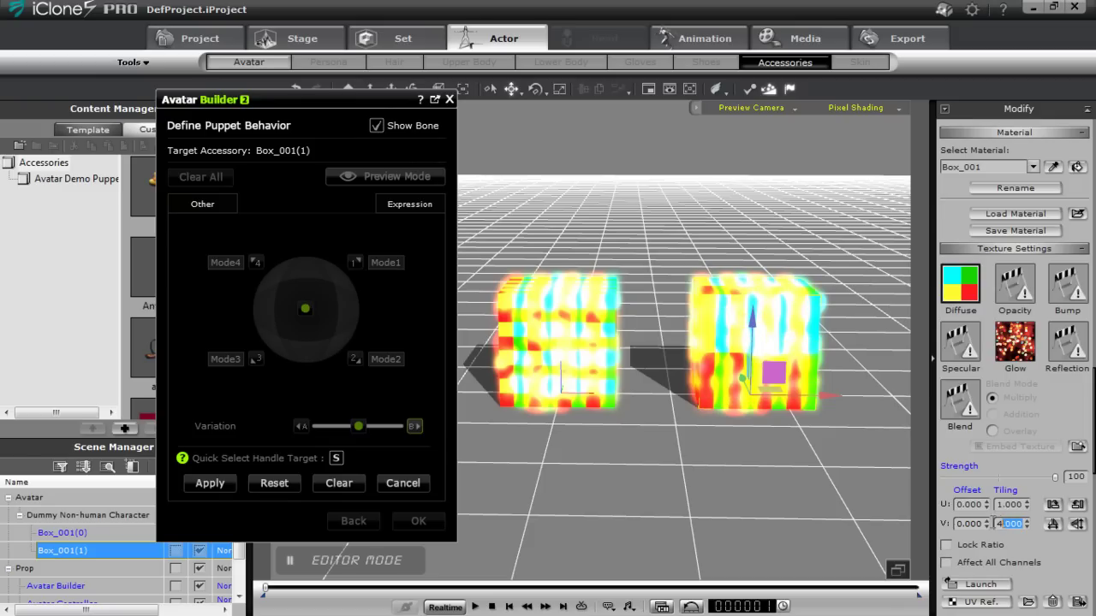
pyautogui.write('11')
pyautogui.press('Return')
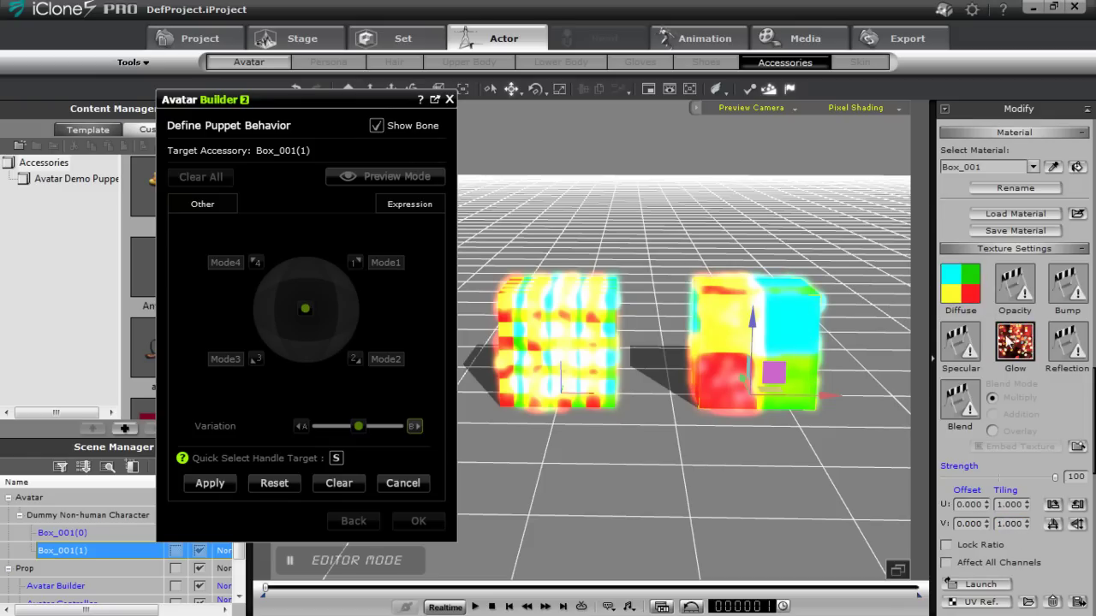
pyautogui.moveTo(1053, 477); pyautogui.dragTo(919, 476)
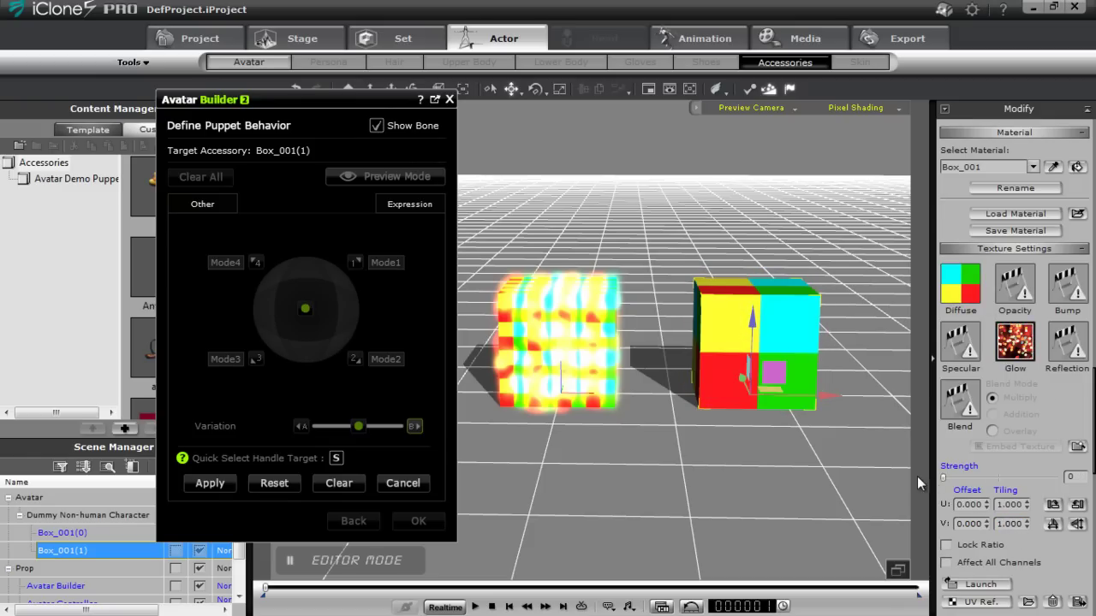
pyautogui.click(209, 483)
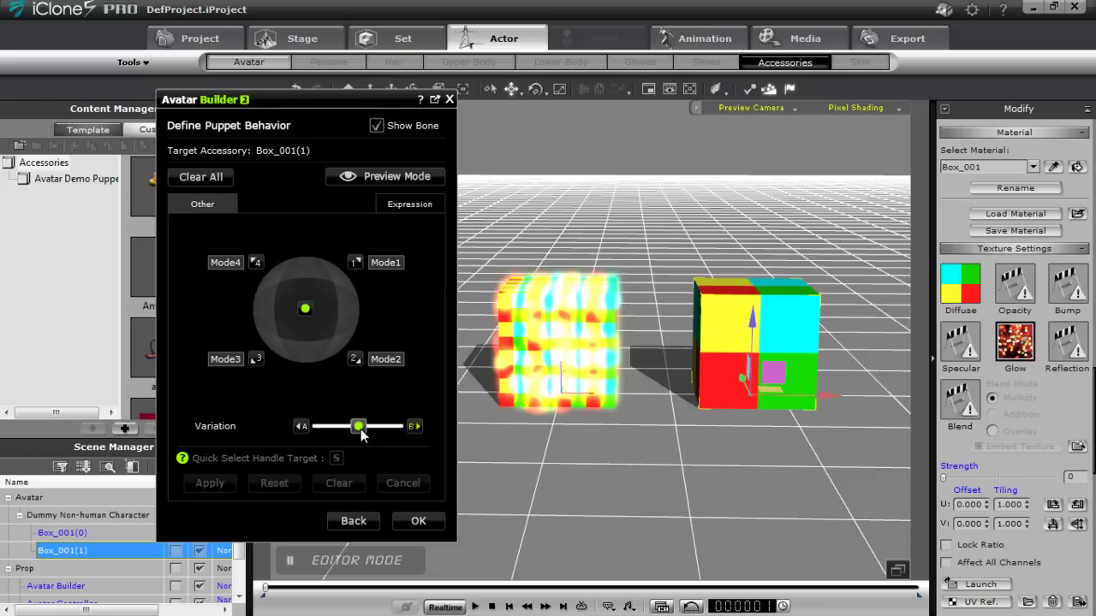
# Step: Check the texture settings of Box_001(1)'s neutral Variation state and reapply that state
pyautogui.click(361, 429)
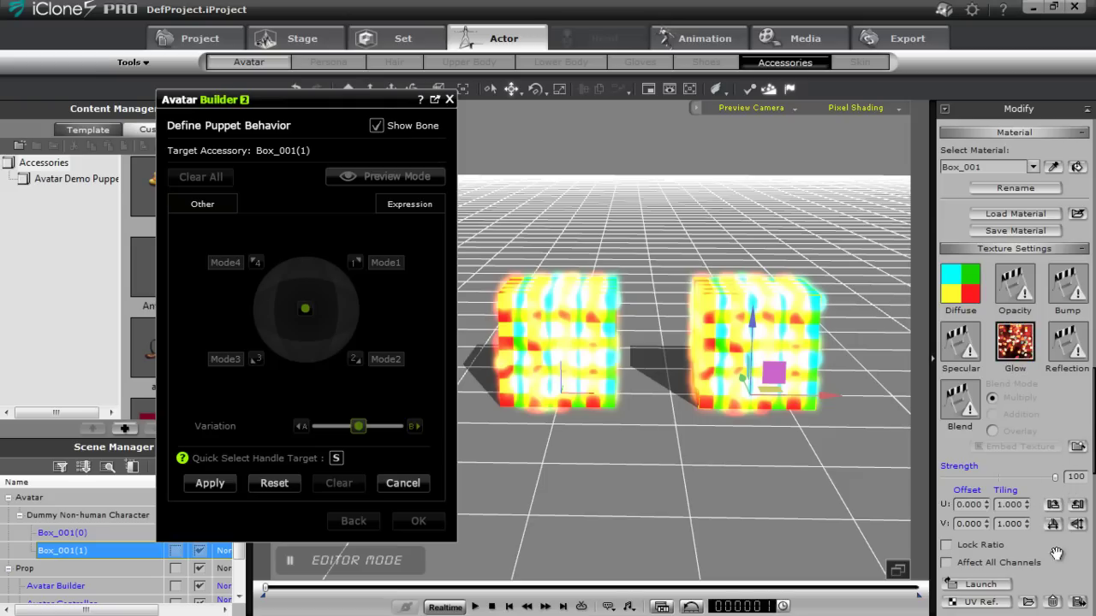
pyautogui.scroll(-5, 1092, 469)
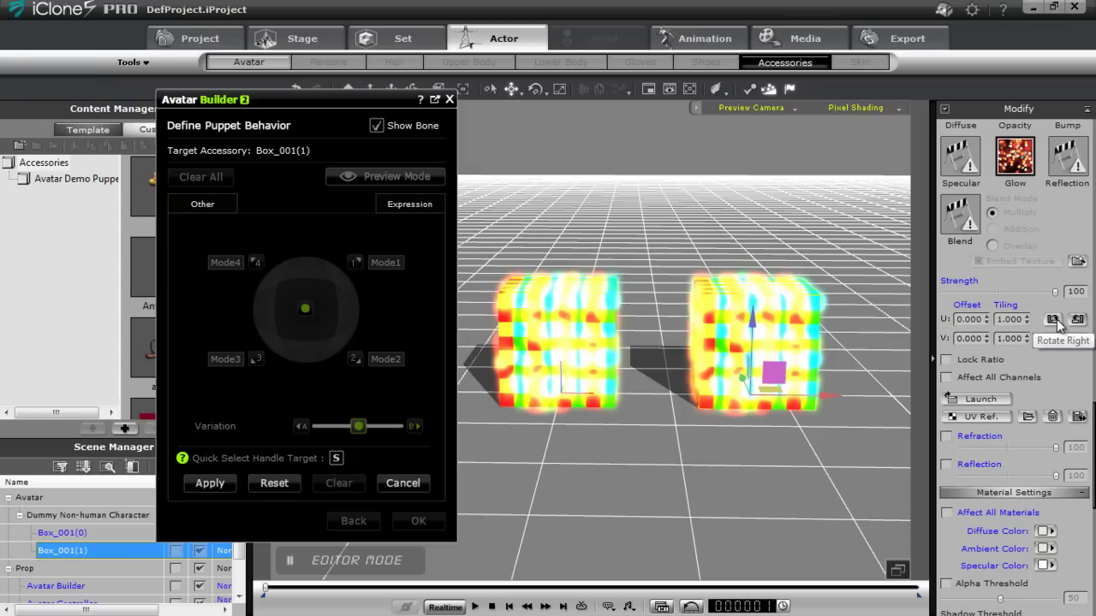
pyautogui.click(210, 483)
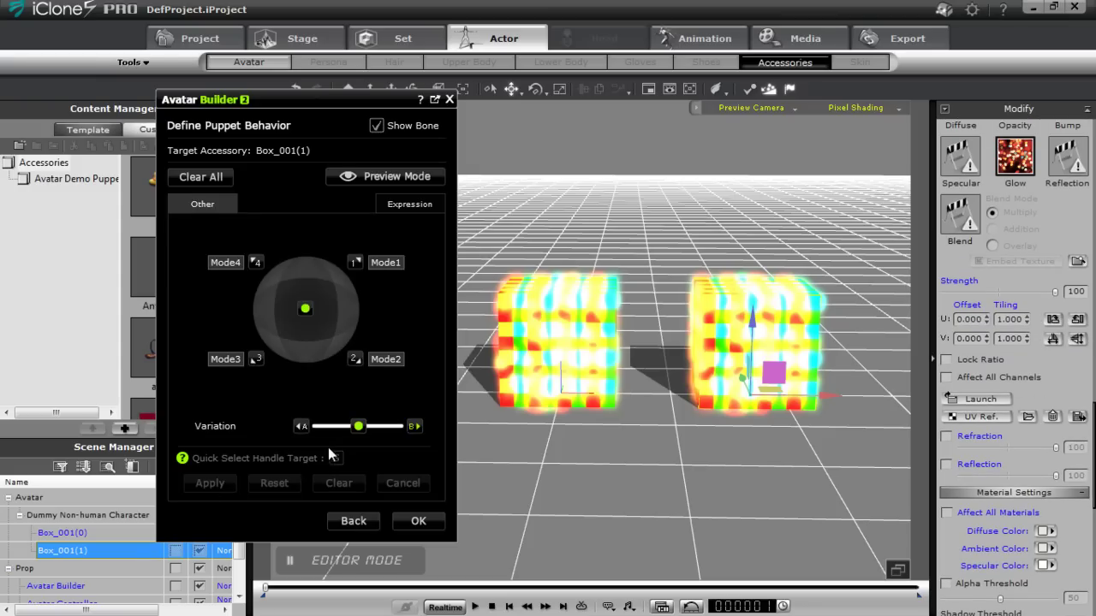
# Step: Define Variation state A of Box_001(1) with a rotated, flipped texture and opacity 0, and accept the setup
pyautogui.click(304, 428)
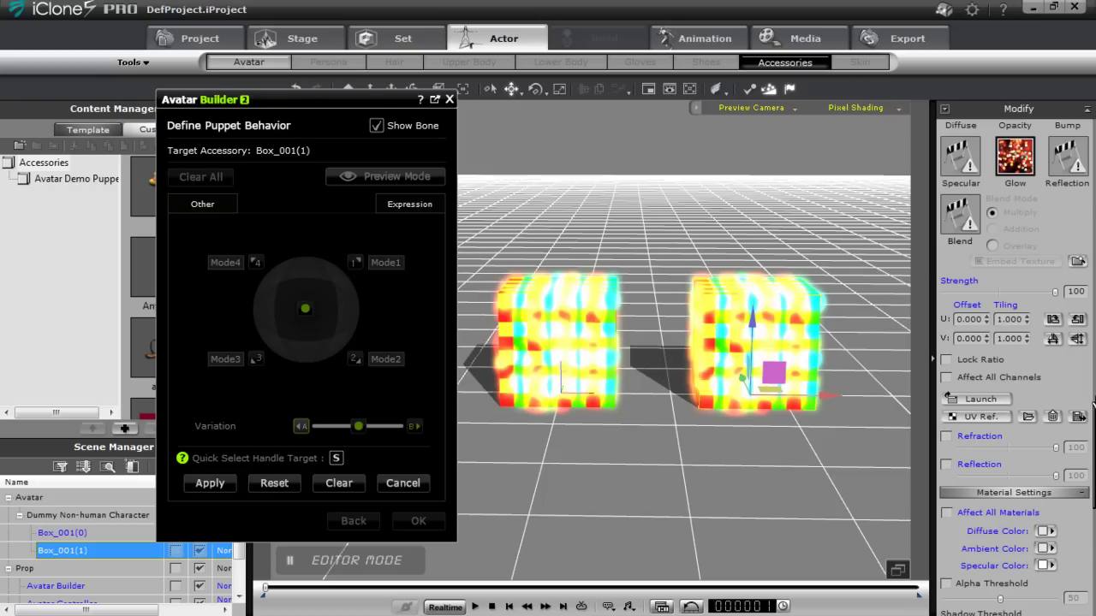
pyautogui.scroll(5, 1093, 387)
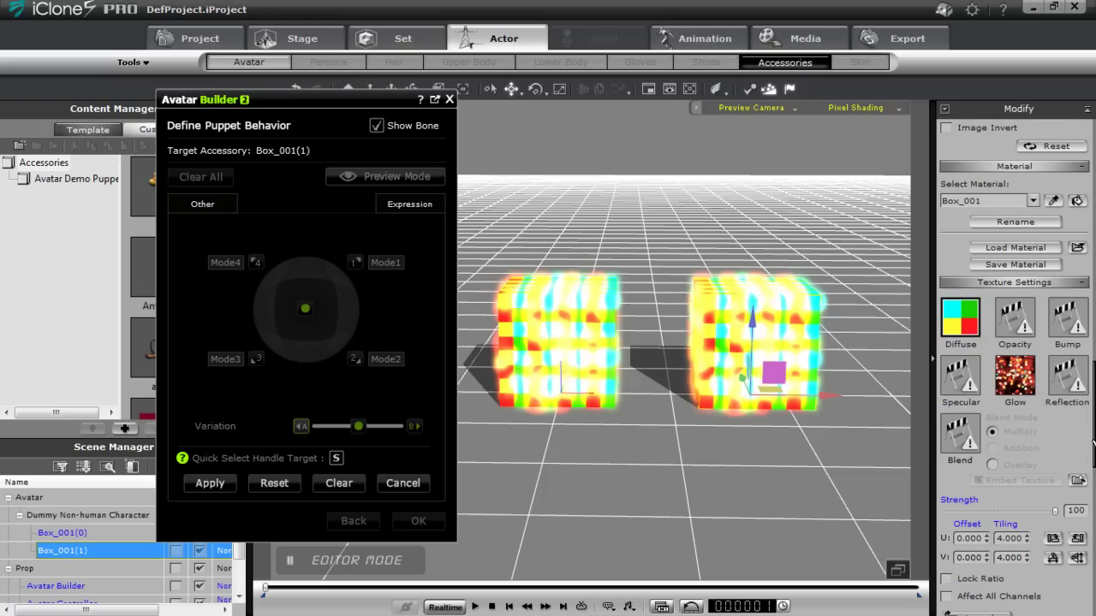
pyautogui.scroll(-5, 1093, 467)
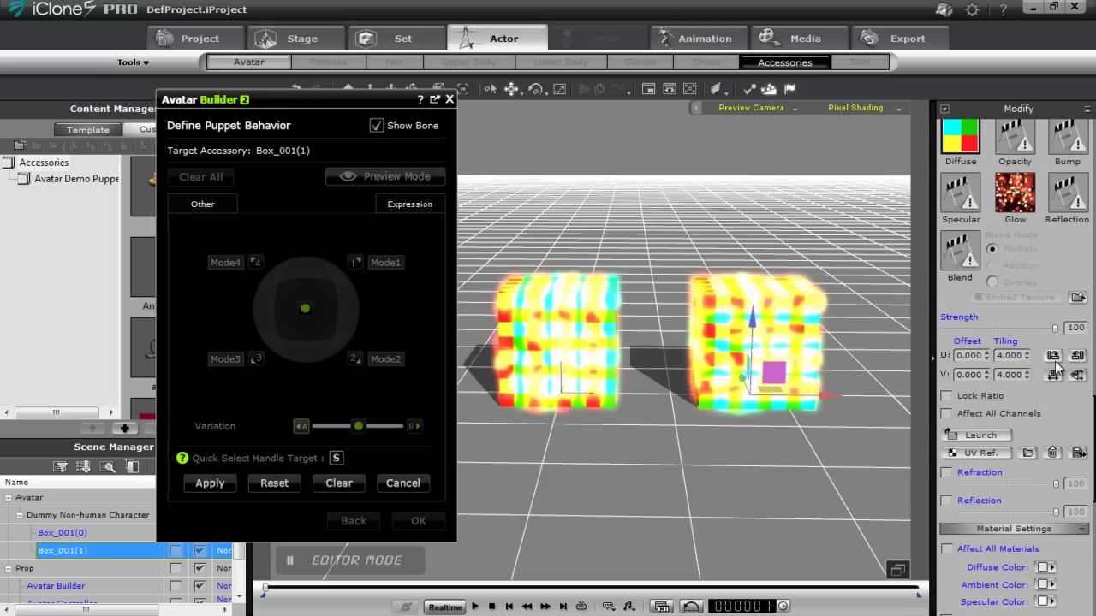
pyautogui.click(1077, 376)
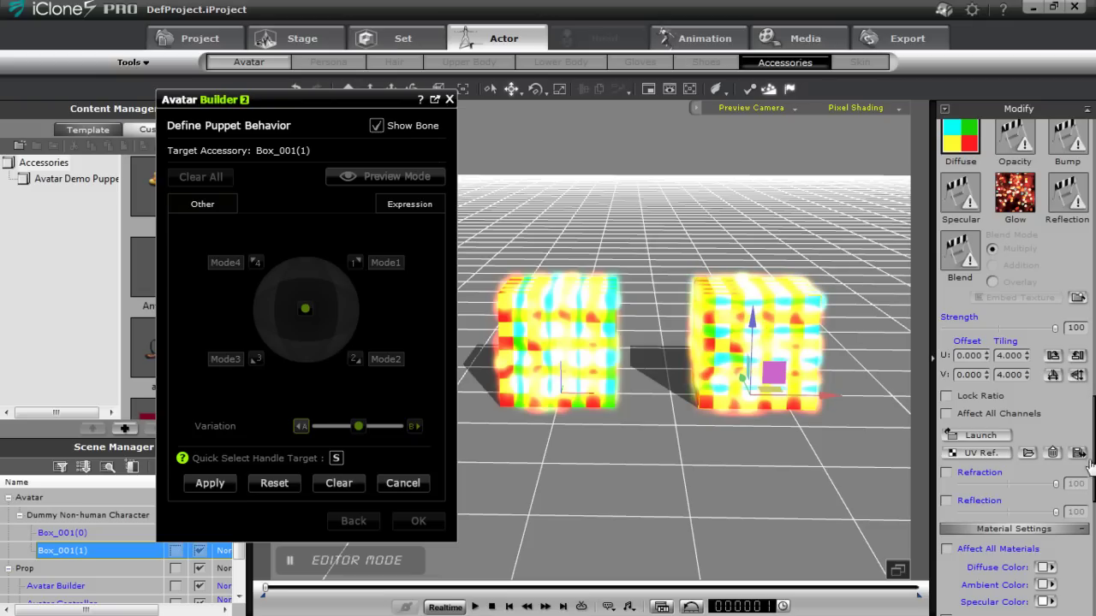
pyautogui.scroll(-5, 1032, 408)
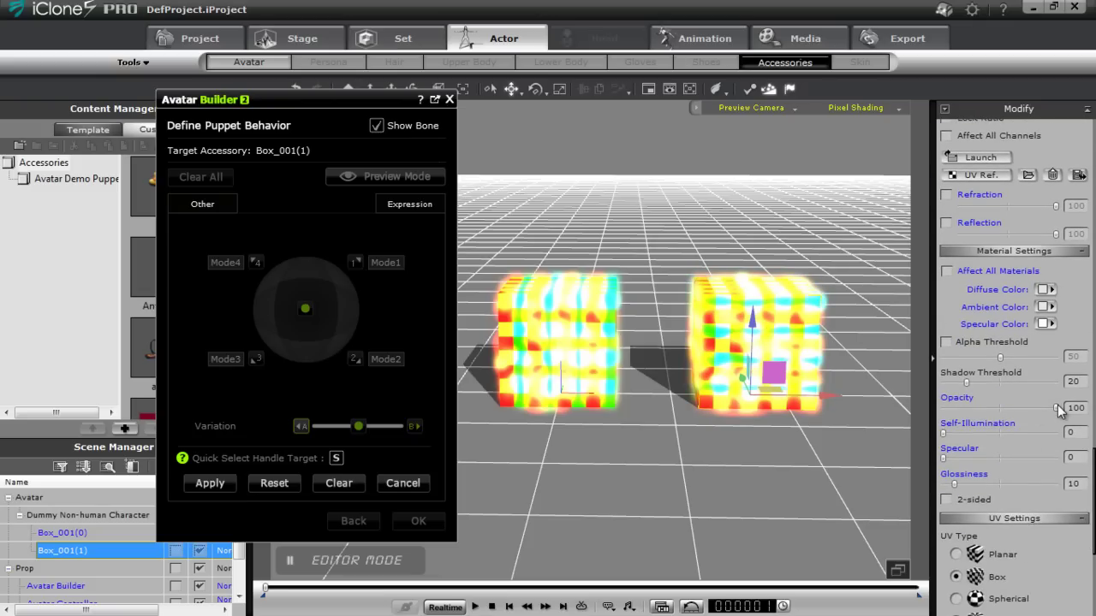
pyautogui.moveTo(1051, 408); pyautogui.dragTo(918, 426)
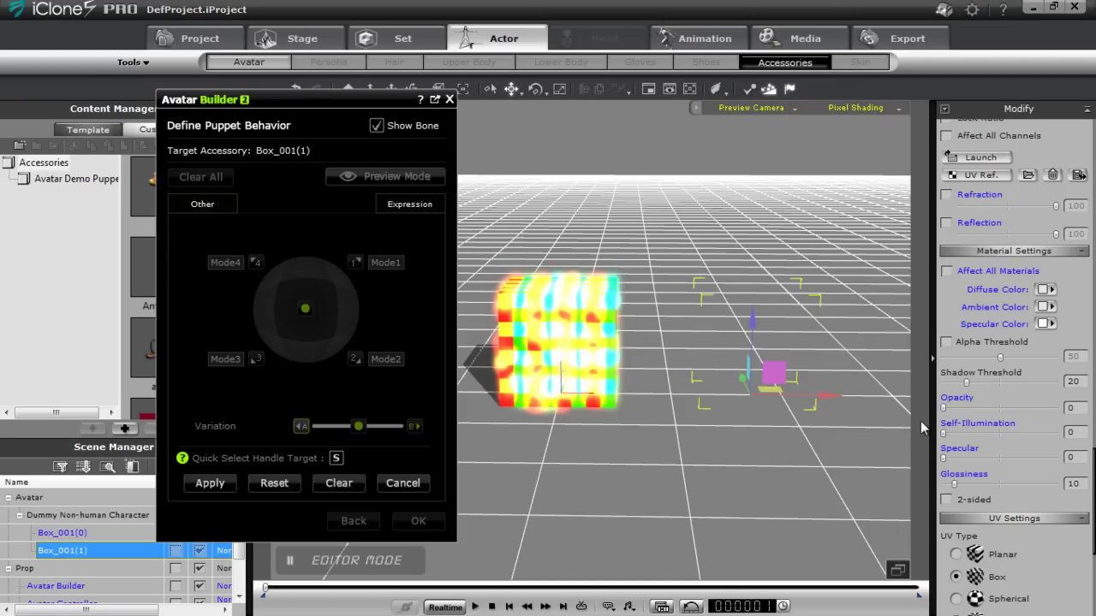
pyautogui.click(210, 485)
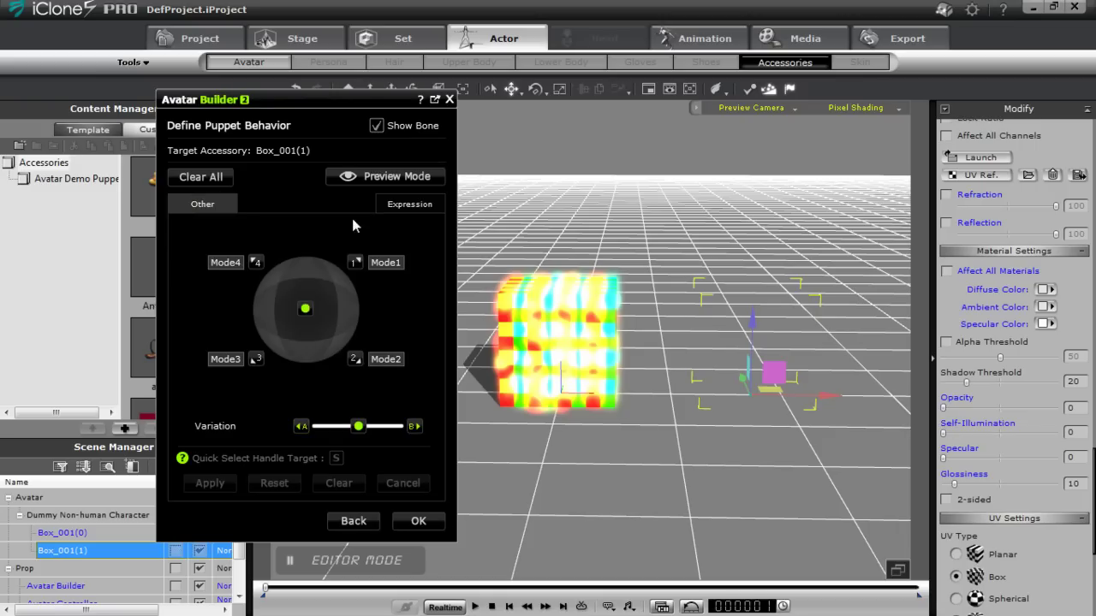
pyautogui.click(415, 522)
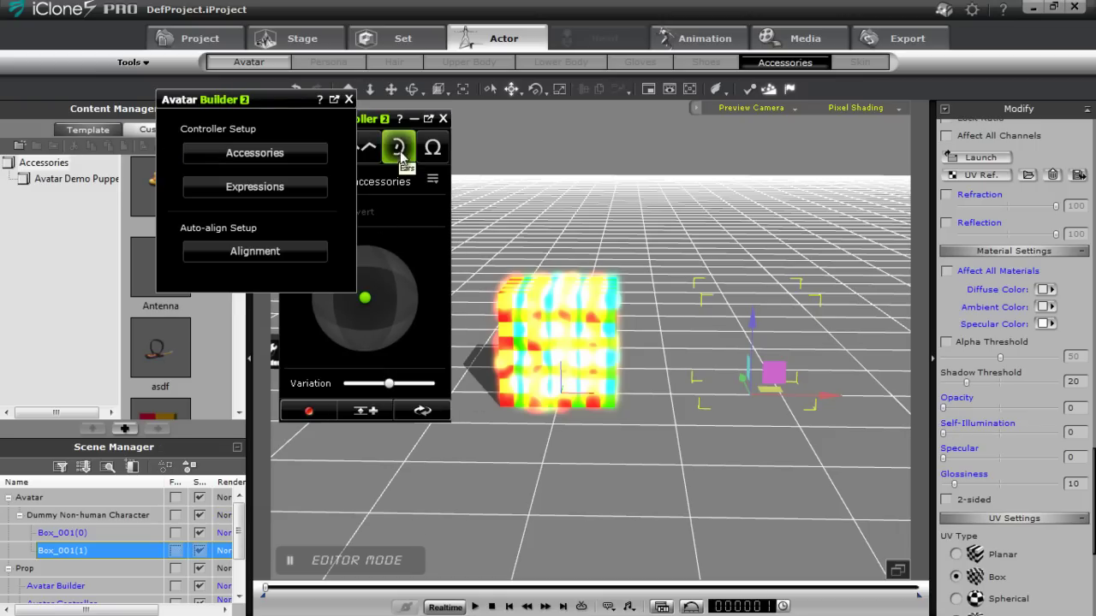
# Step: Close the Avatar Builder window and test the Variation slider for all accessories in the Avatar Controller
pyautogui.moveTo(372, 122); pyautogui.dragTo(366, 281)
pyautogui.click(348, 100)
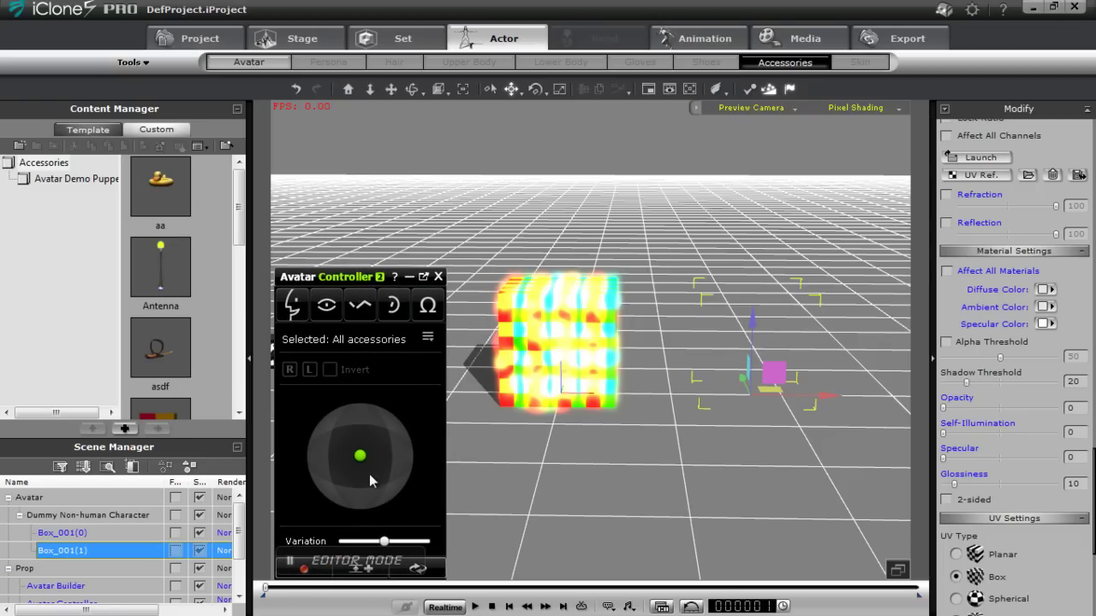
pyautogui.moveTo(383, 546); pyautogui.dragTo(353, 610)
pyautogui.moveTo(344, 541)
pyautogui.mouseDown()
pyautogui.moveTo(424, 541)
pyautogui.moveTo(343, 541)
pyautogui.mouseUp()
pyautogui.moveTo(323, 614); pyautogui.dragTo(428, 608)
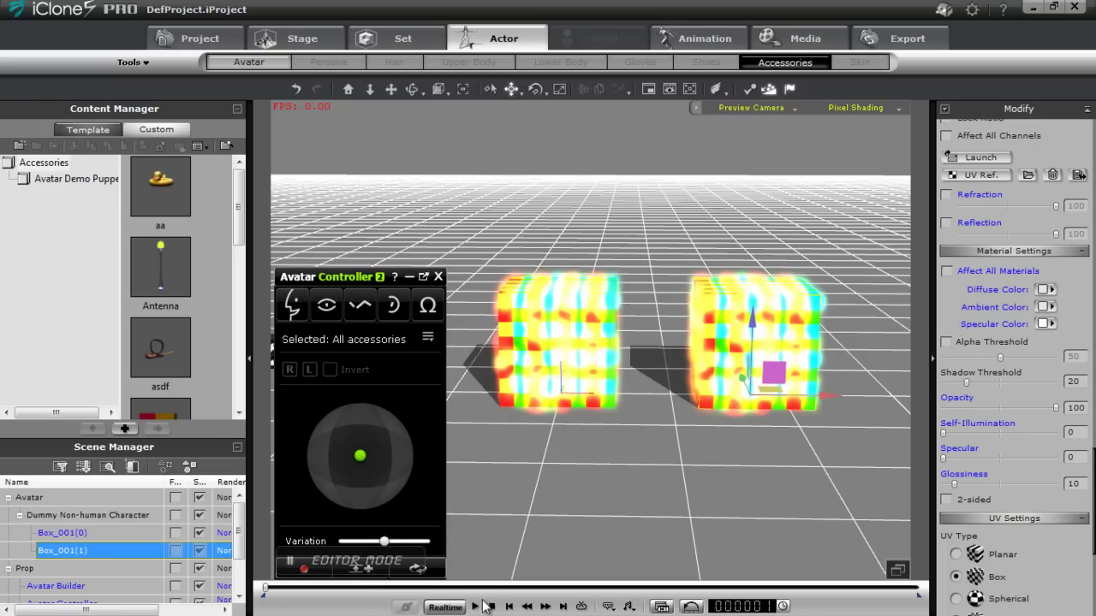